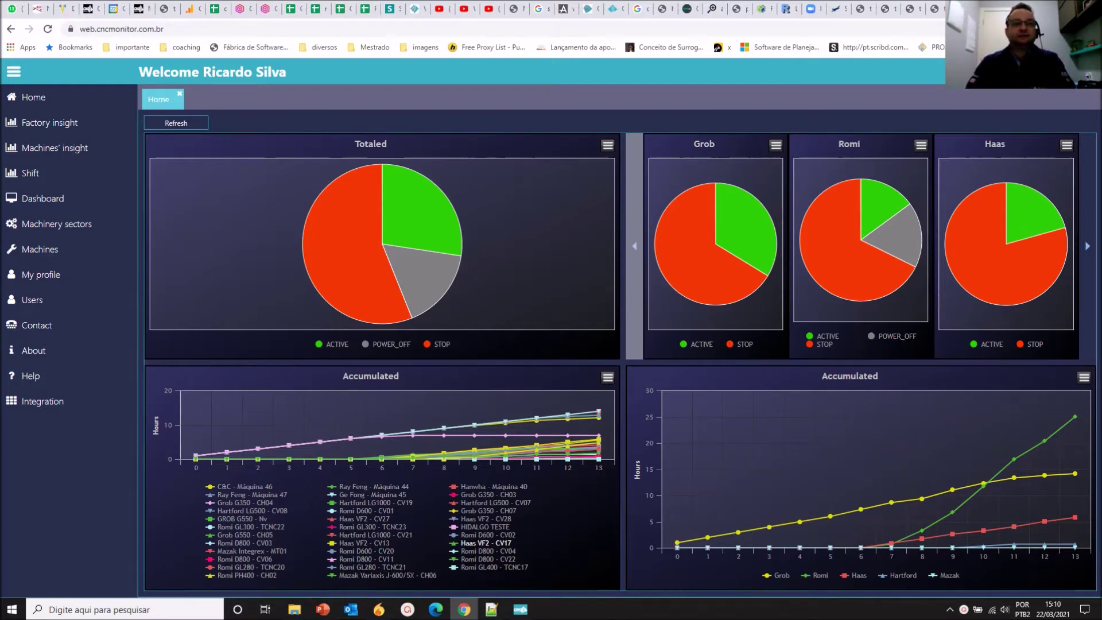
- View the integration keys and machines on the Integration page and close the page
left_click(46, 404)
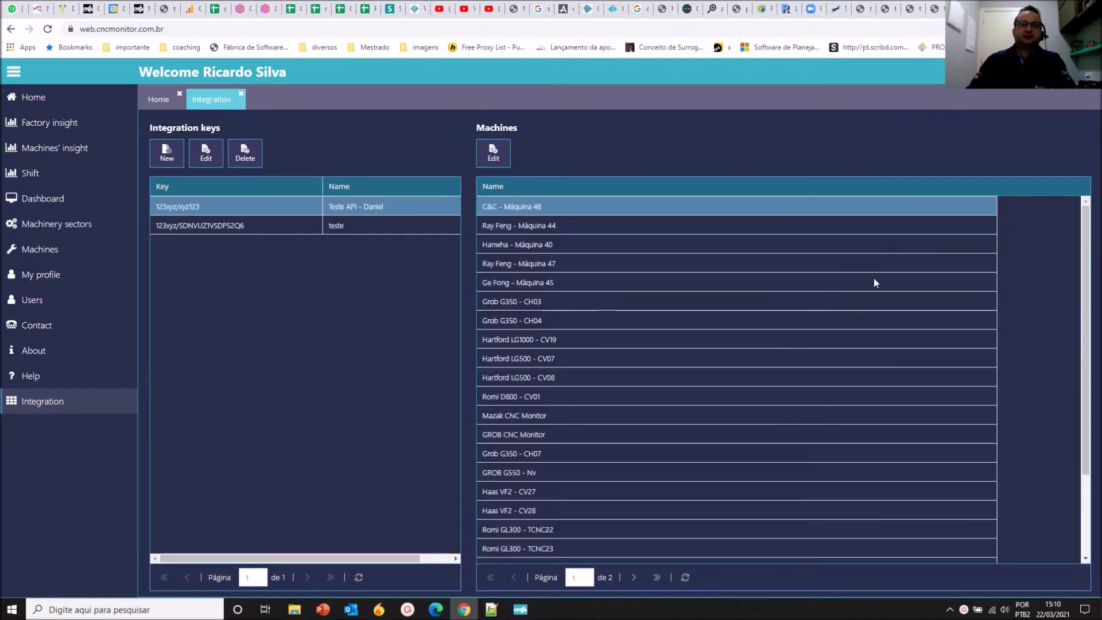
left_click(241, 93)
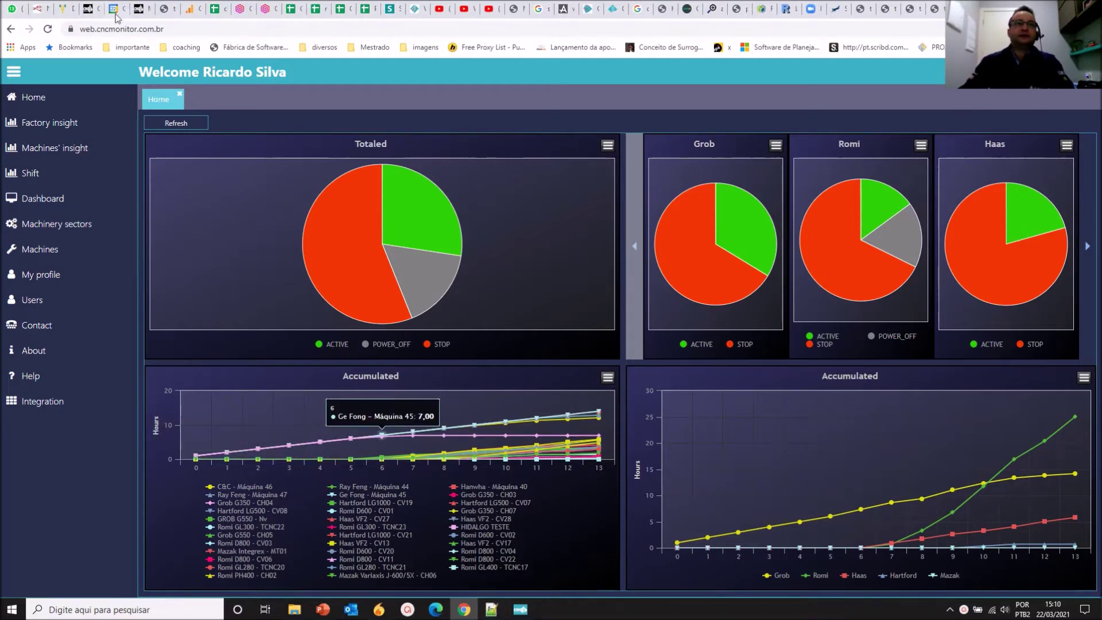
- Open the CNCMonitor RestAPI documentation from its home page and expand the Recursos and Rotas da API sections
left_click(86, 8)
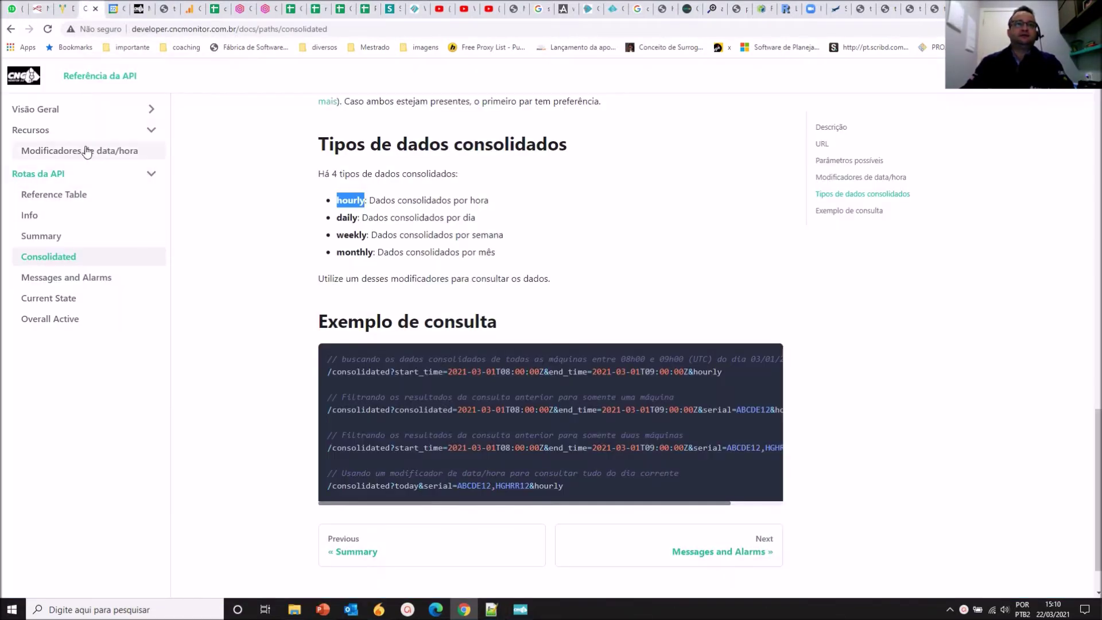
left_click(149, 111)
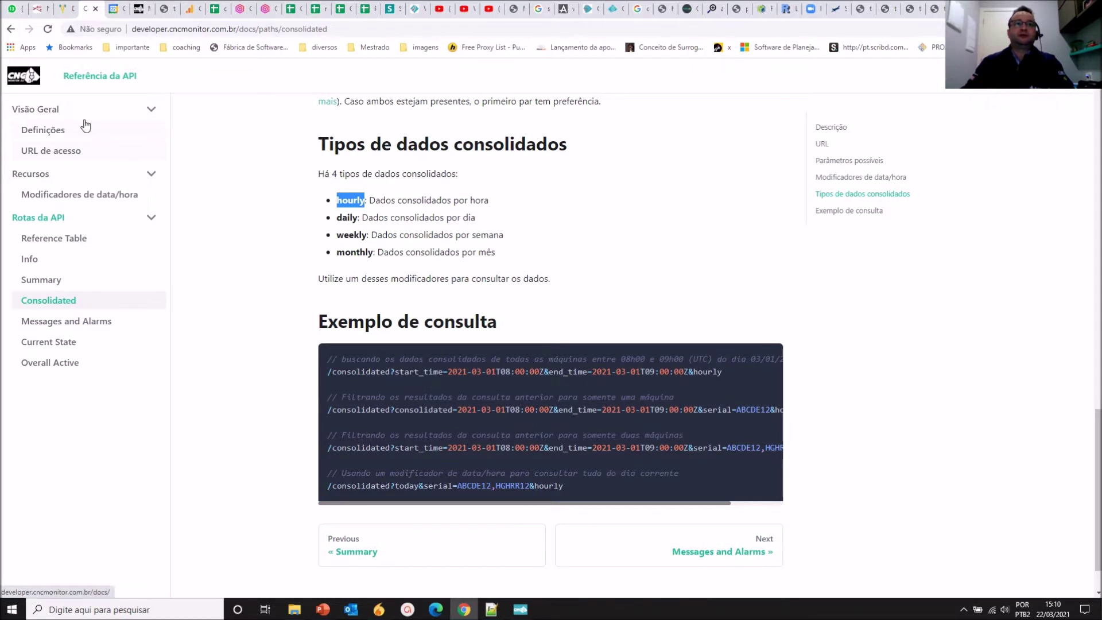
left_click(24, 76)
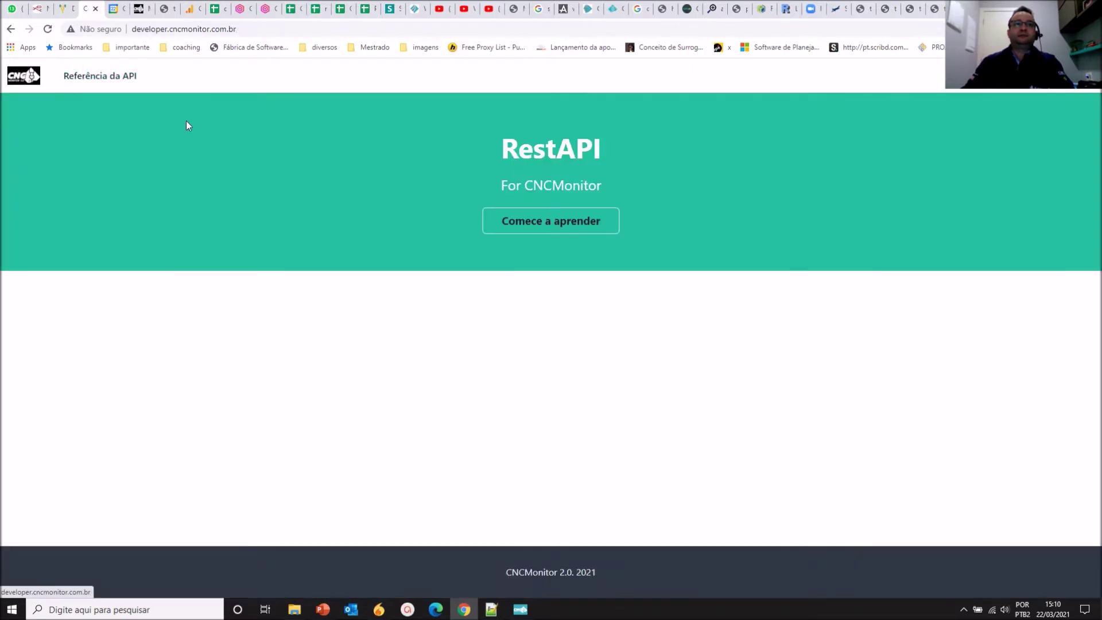
left_click(550, 225)
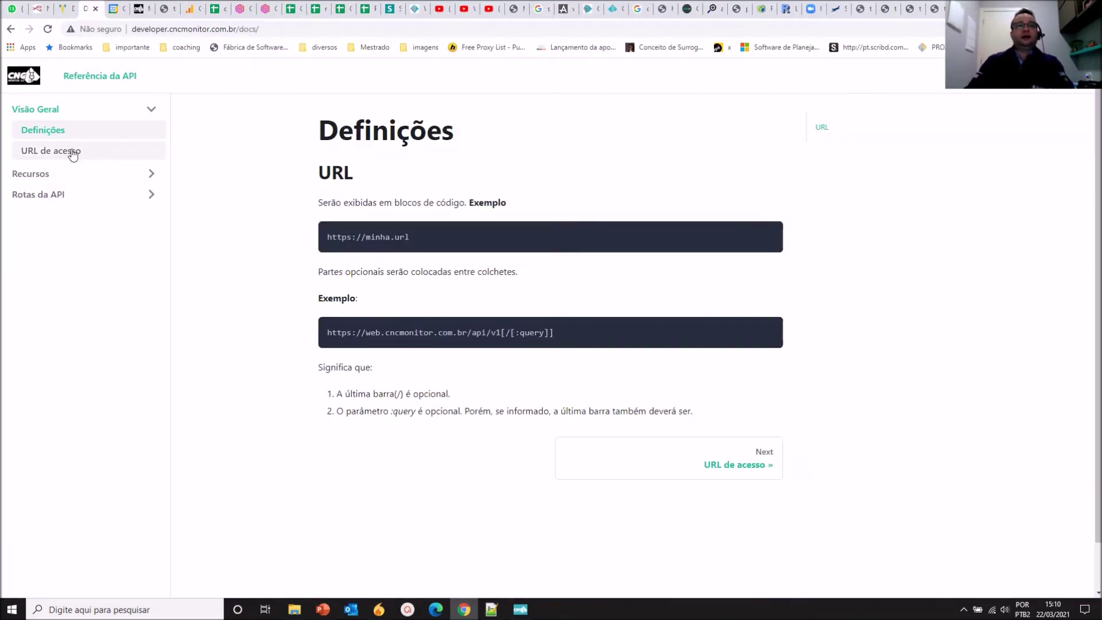
left_click(151, 175)
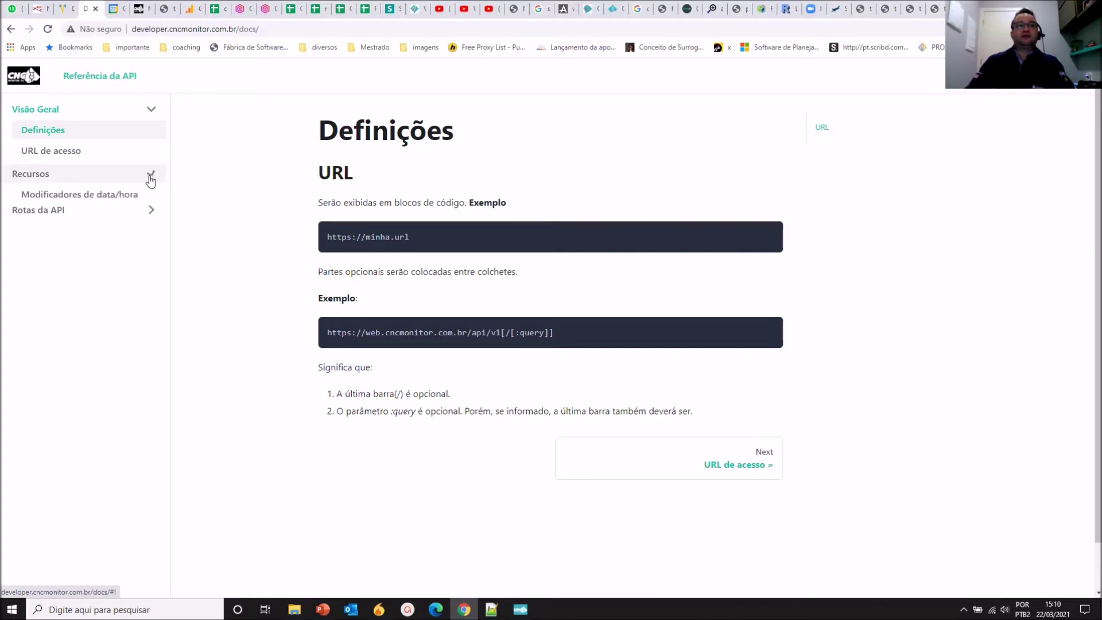
left_click(148, 222)
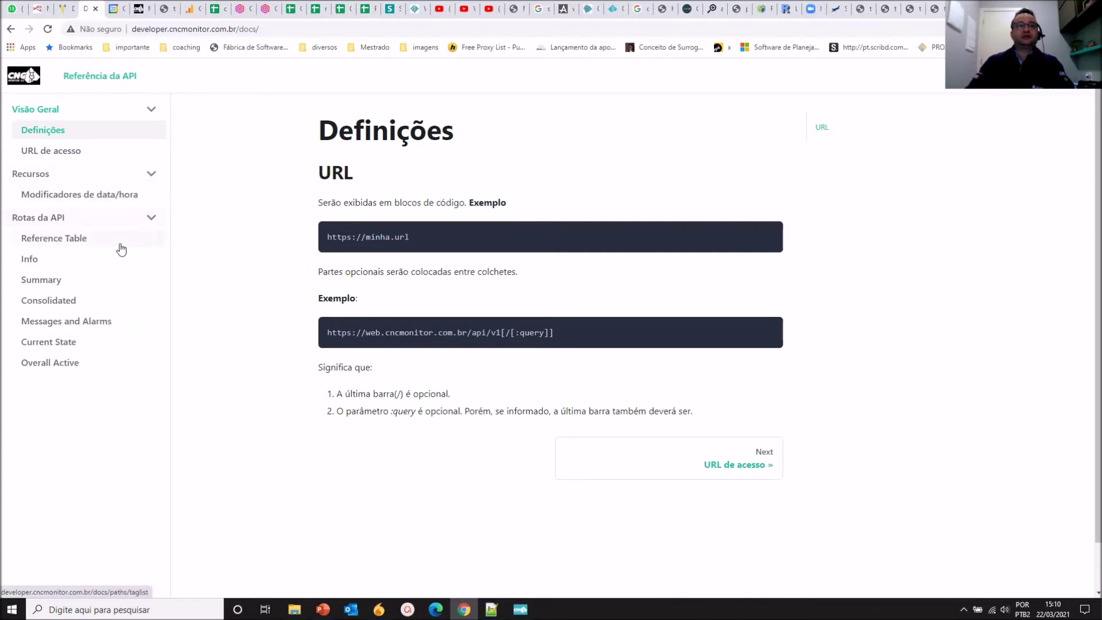
- Review the Info, Summary, Consolidated, Messages and Alarms, and Current State route pages, including their descriptions and possible parameters
left_click(77, 262)
scroll(480, 343, "down", 4)
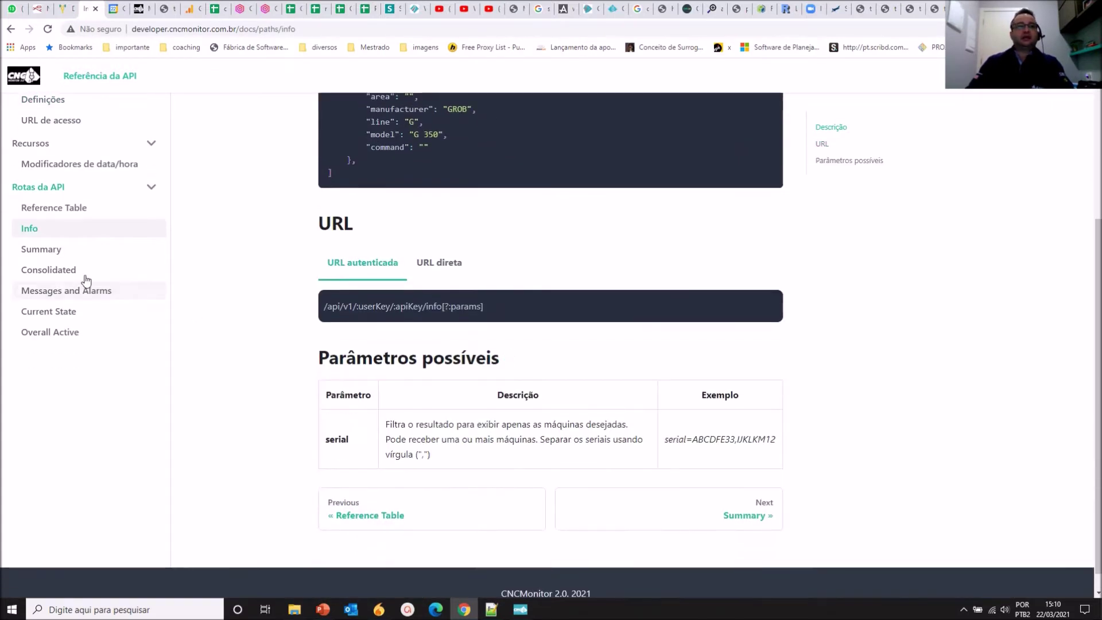
left_click(43, 249)
scroll(365, 299, "down", 15)
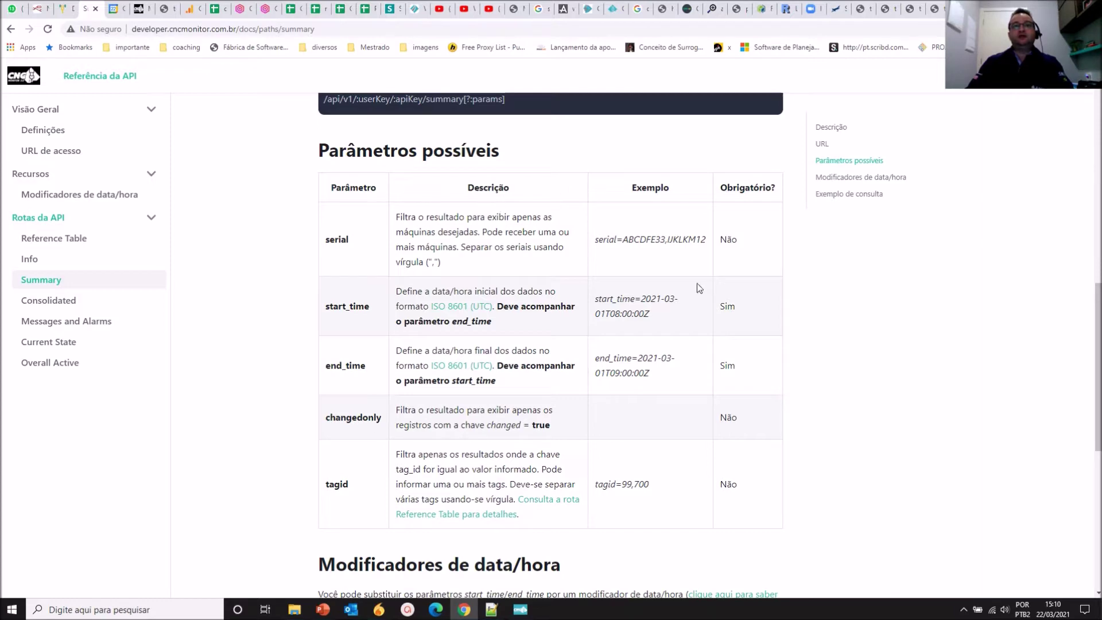
left_click(92, 300)
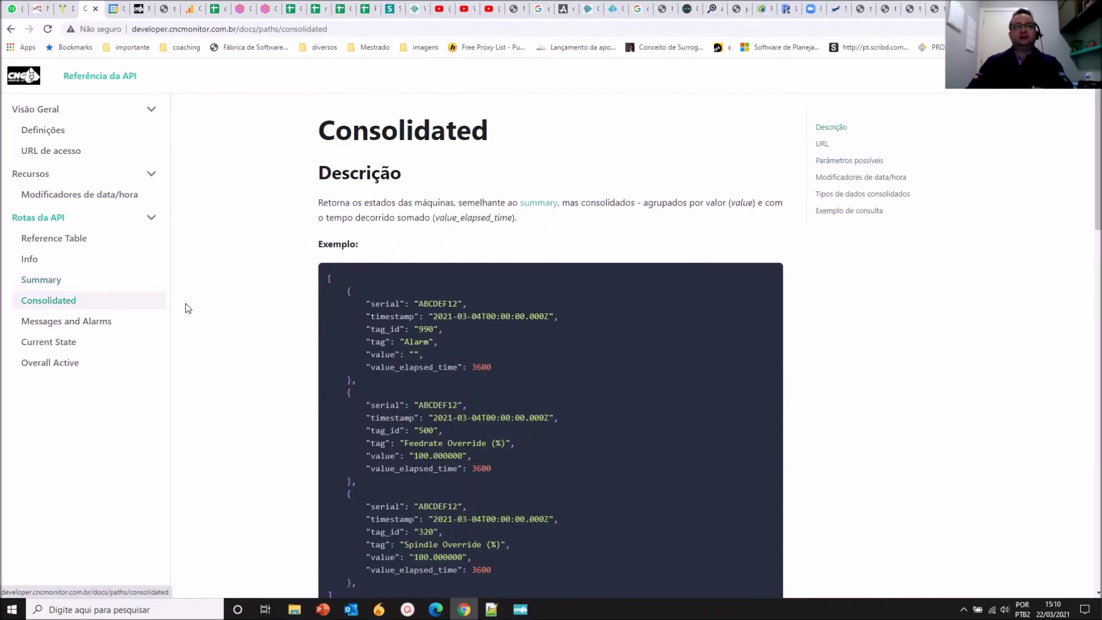
scroll(455, 254, "down", 10)
scroll(455, 253, "down", 8)
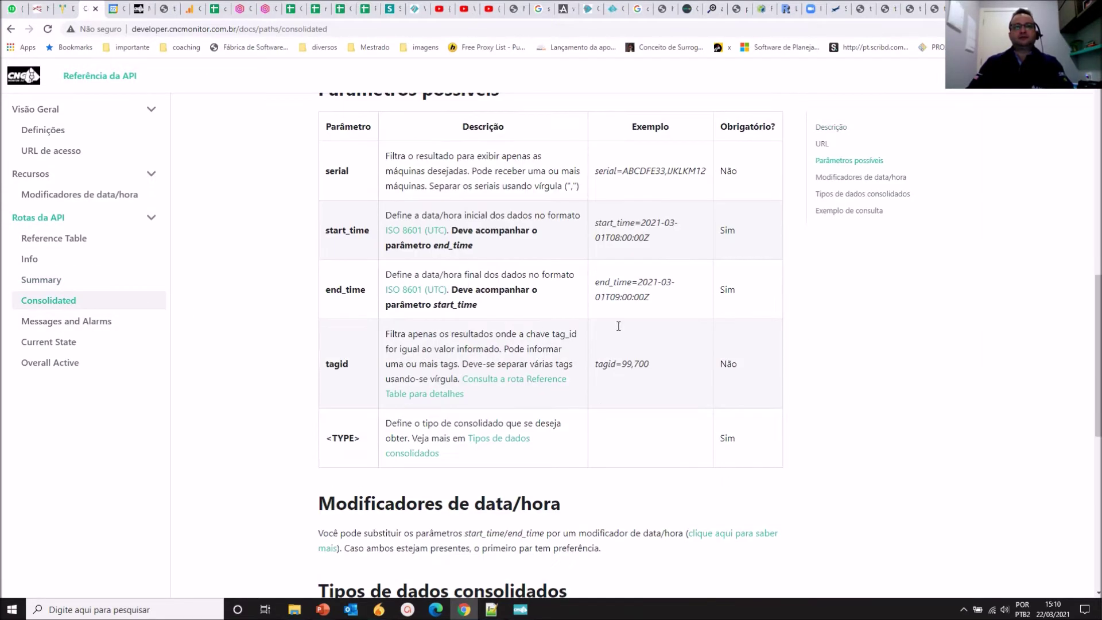
left_click(91, 328)
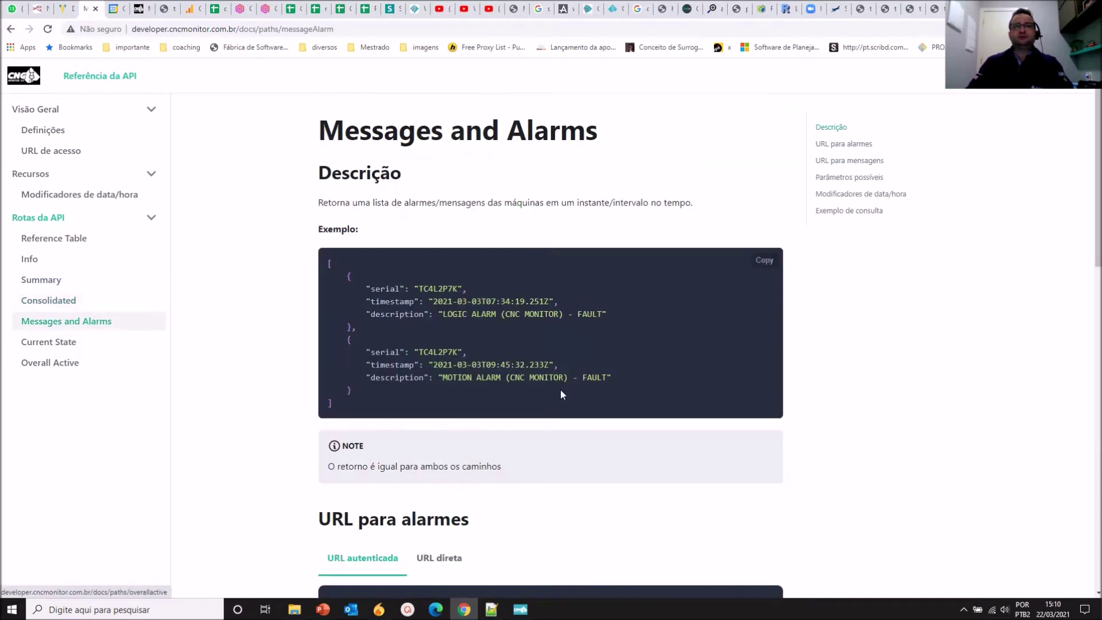
scroll(602, 295, "down", 5)
left_click(25, 344)
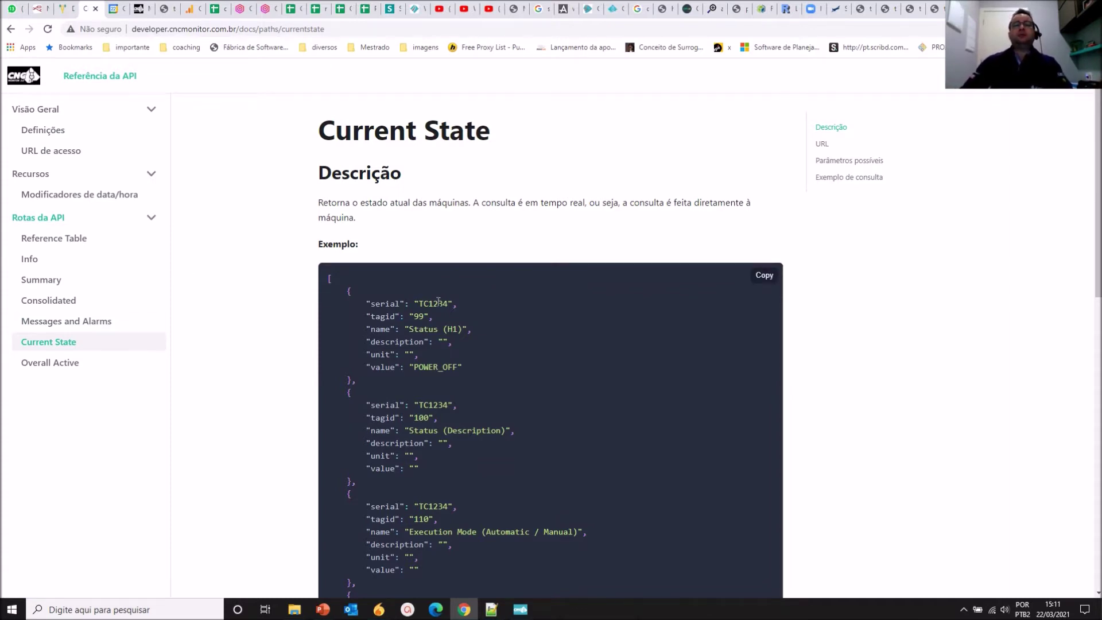
- Switch to the desktop Machines list app and move its window clear of the documentation text
left_click(520, 609)
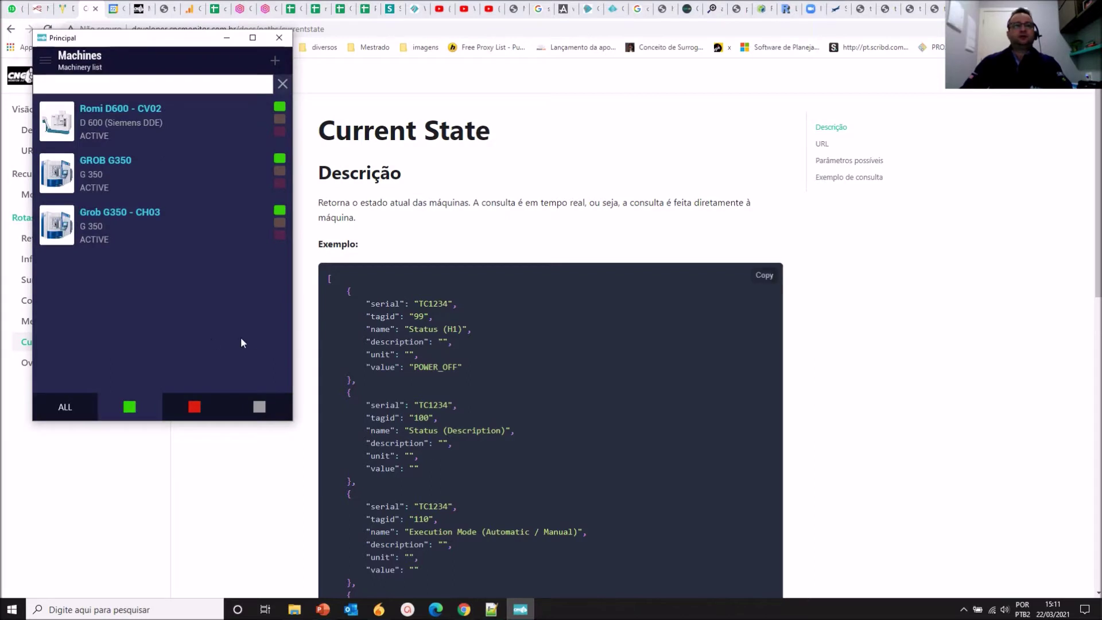
left_click_drag(123, 50, 97, 63)
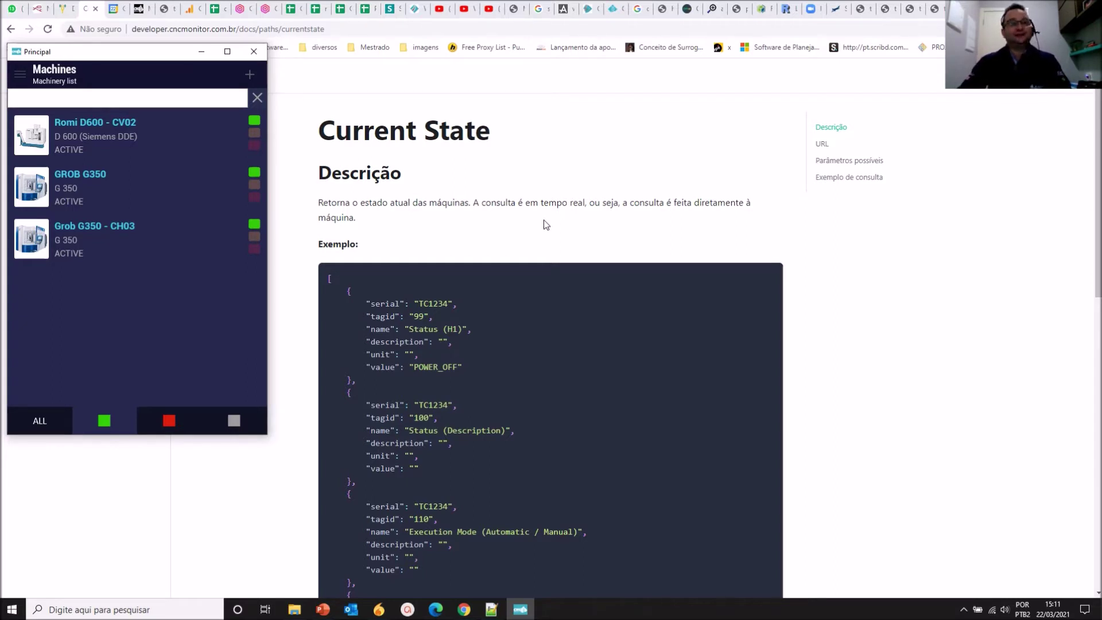
- Launch Excel and create a blank workbook
left_click(132, 610)
type("EX")
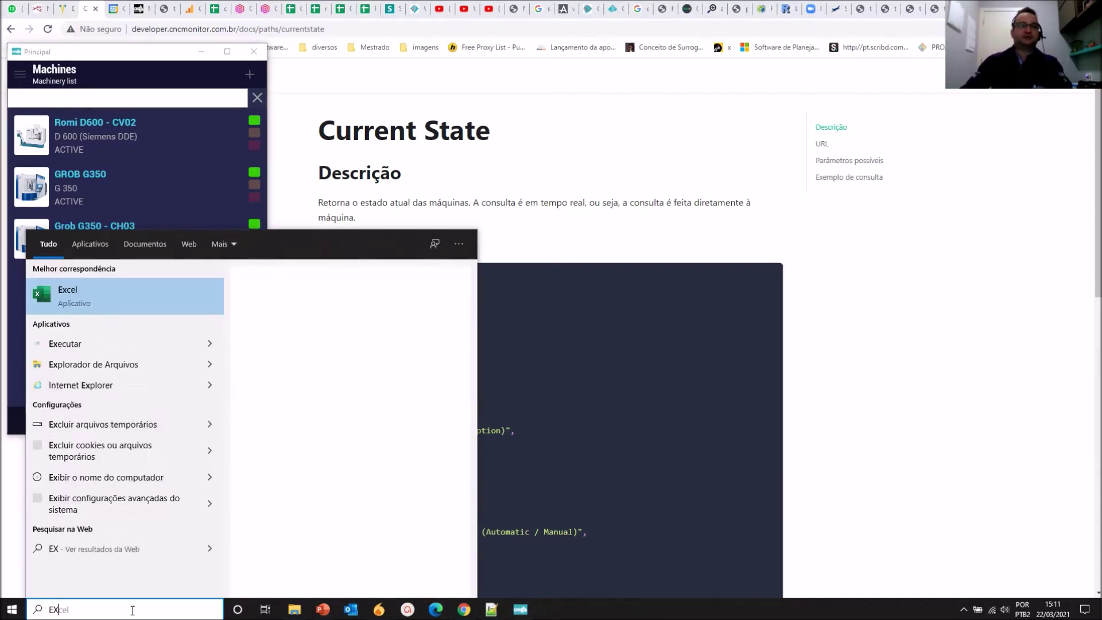
left_click(142, 291)
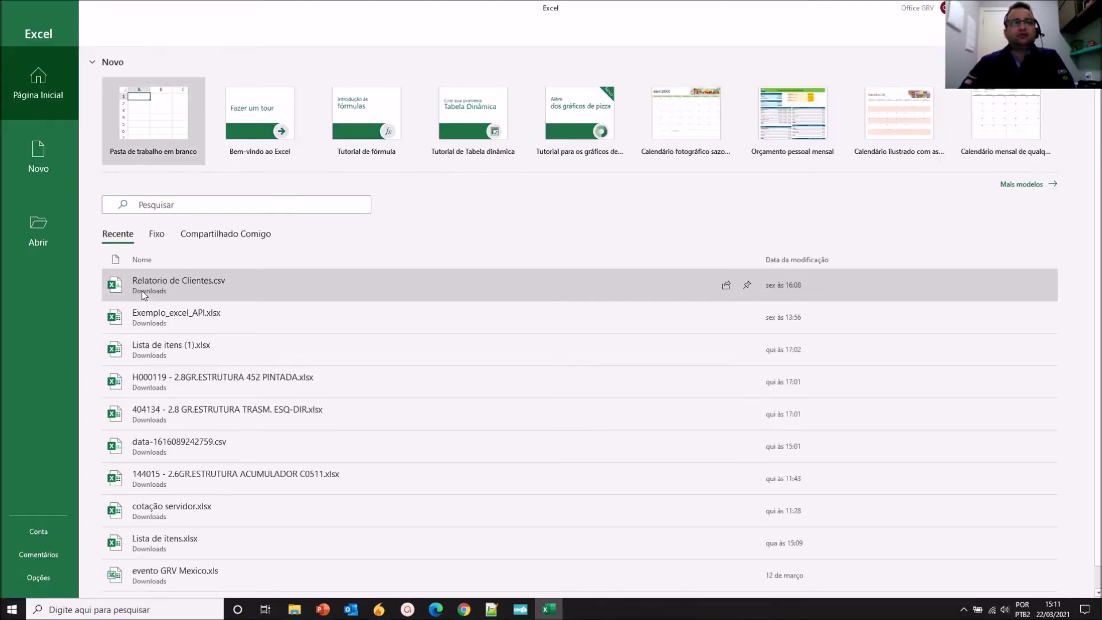
left_click(150, 131)
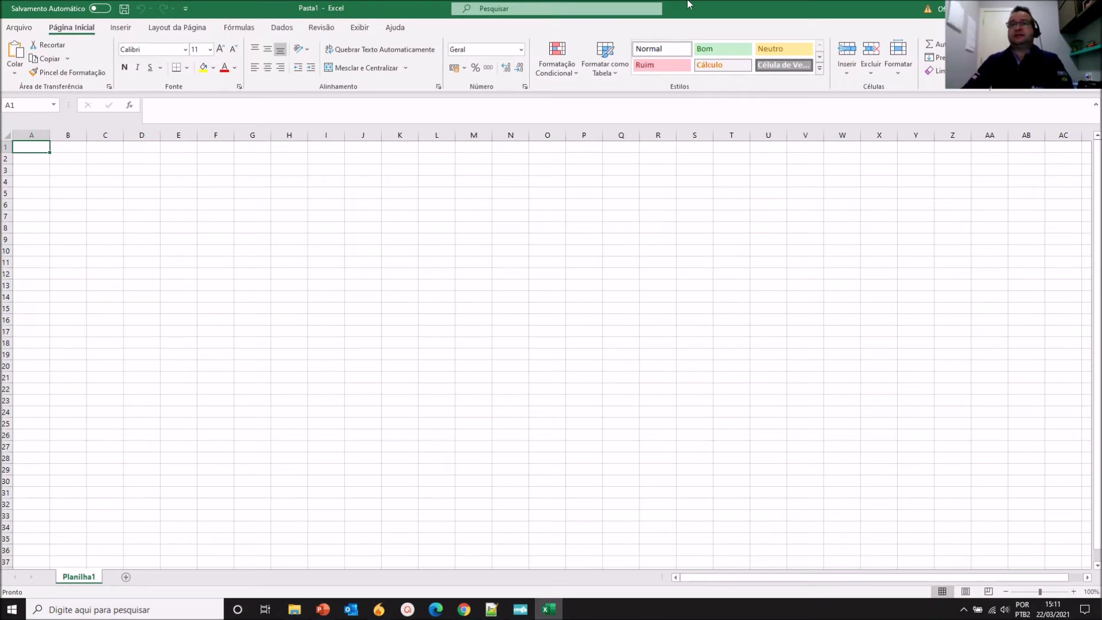
- Restore the Excel window and resize it to fill the space beside the Machines list
double_click(689, 5)
left_click_drag(285, 161, 402, 57)
left_click_drag(636, 480, 1094, 592)
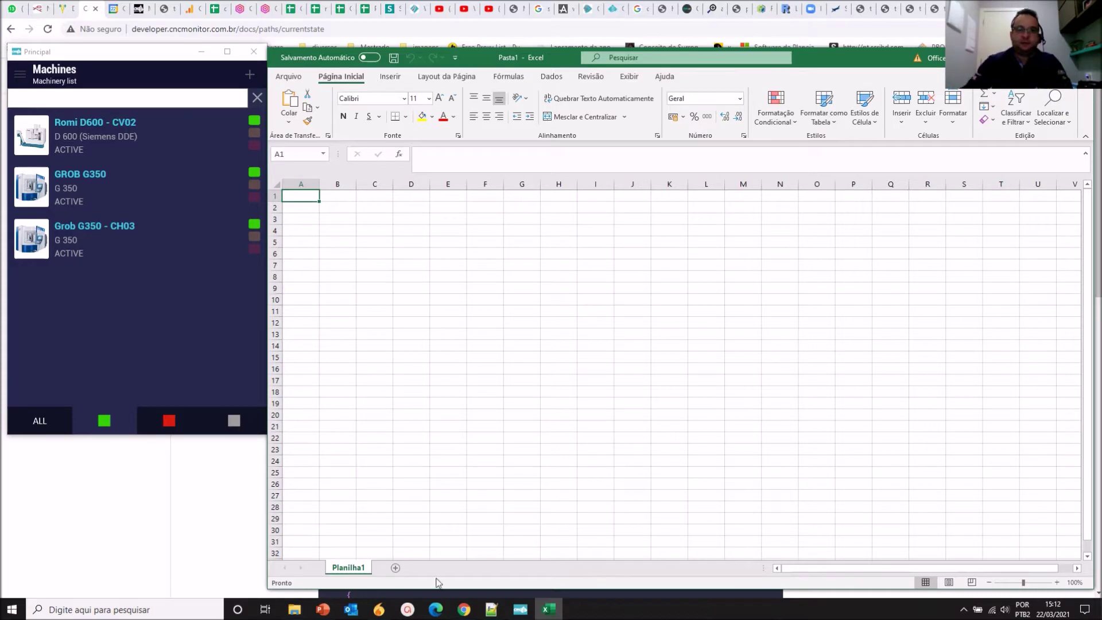
- Switch to Notepad++, copy the currentstate request URL from line 1, and return to Excel
left_click(491, 609)
left_click_drag(975, 61, 144, 6)
key("ctrl+c")
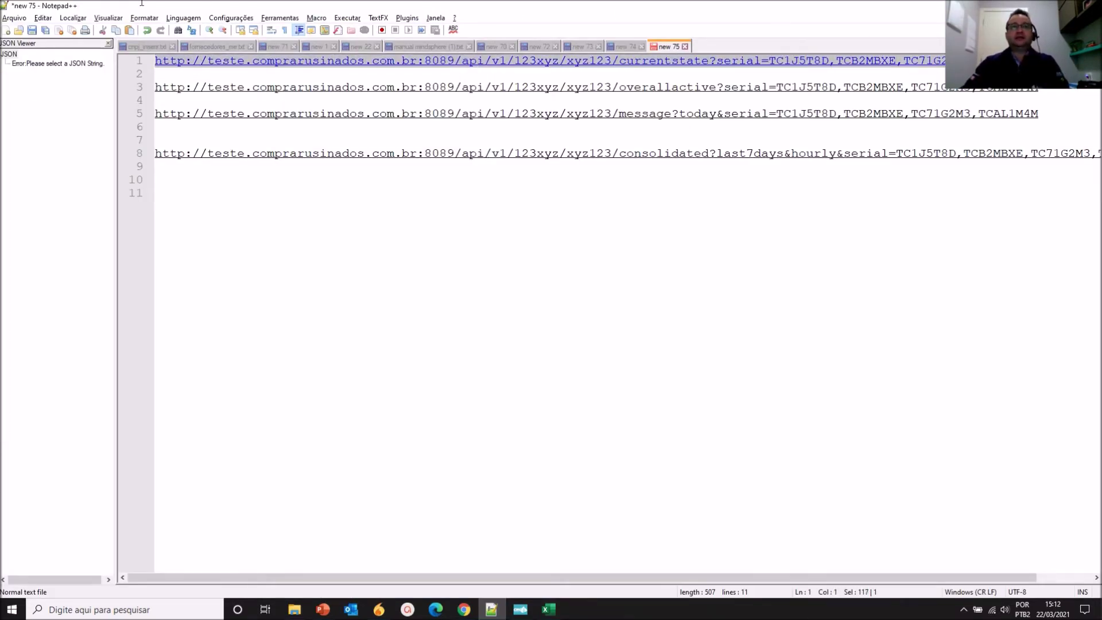
key("alt+Tab")
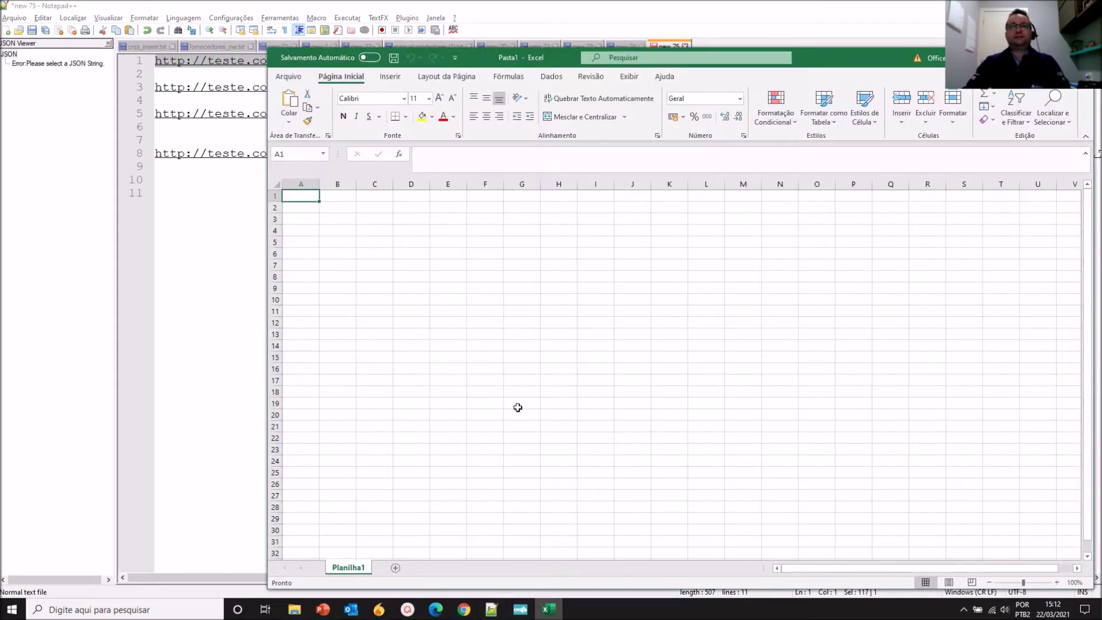
- Switch to Chrome, load the copied currentstate URL with its API key in a new tab, and refresh the JSON response
left_click(464, 609)
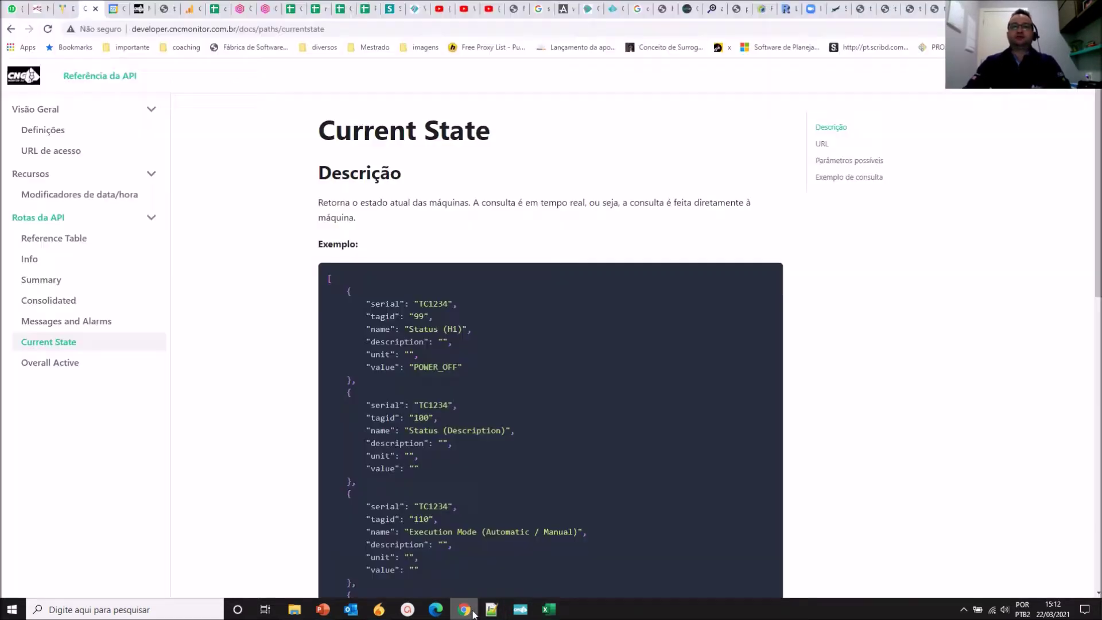
key("ctrl+t")
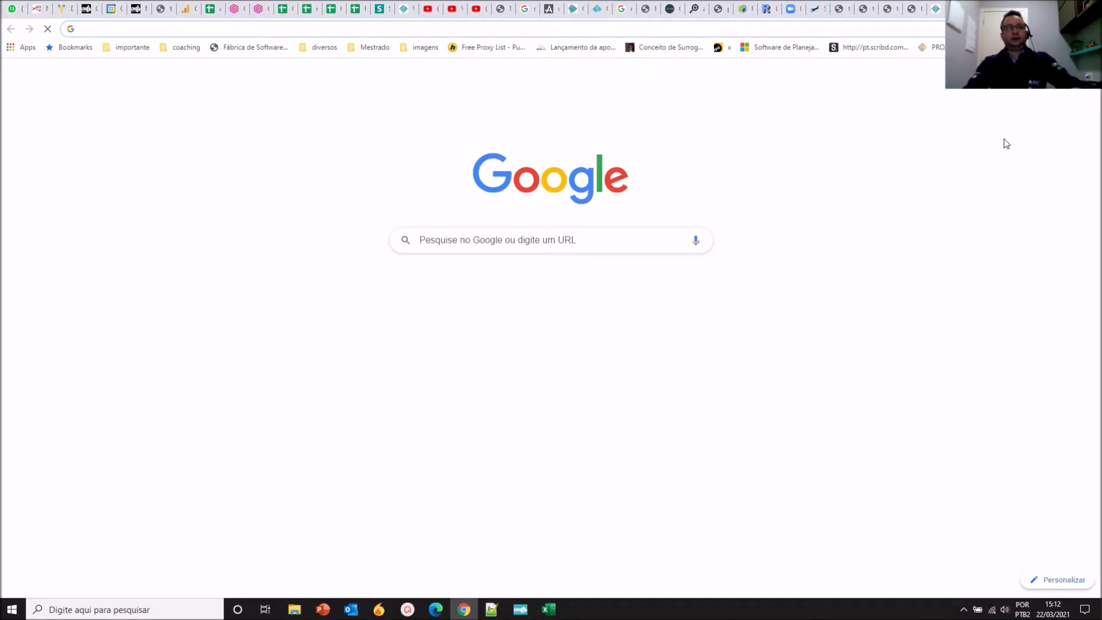
key("ctrl+v")
key("Return")
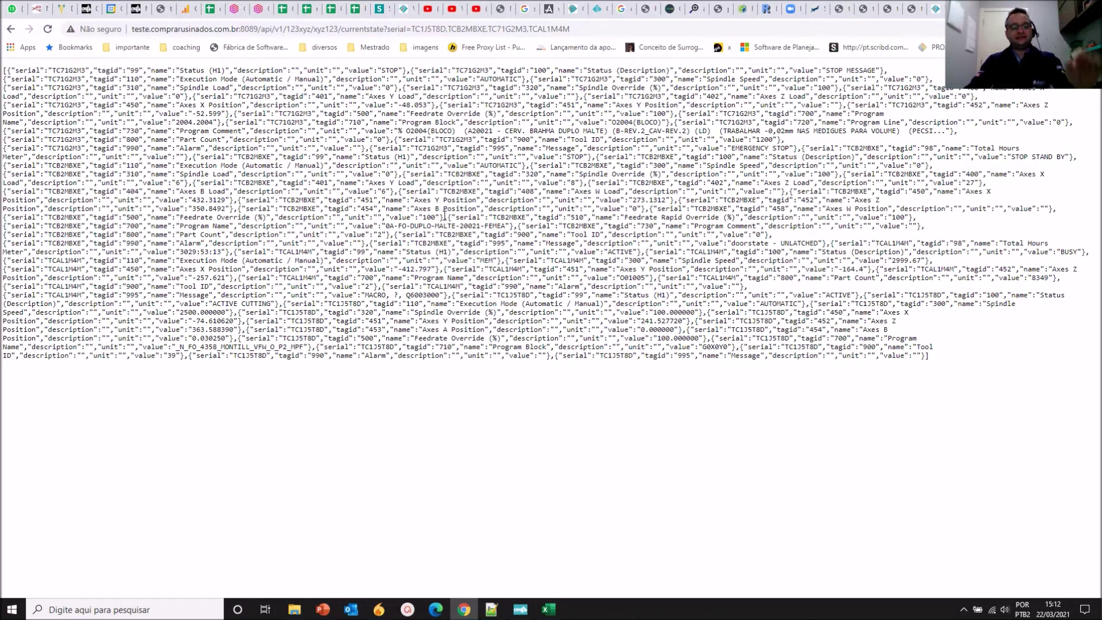
key("F5")
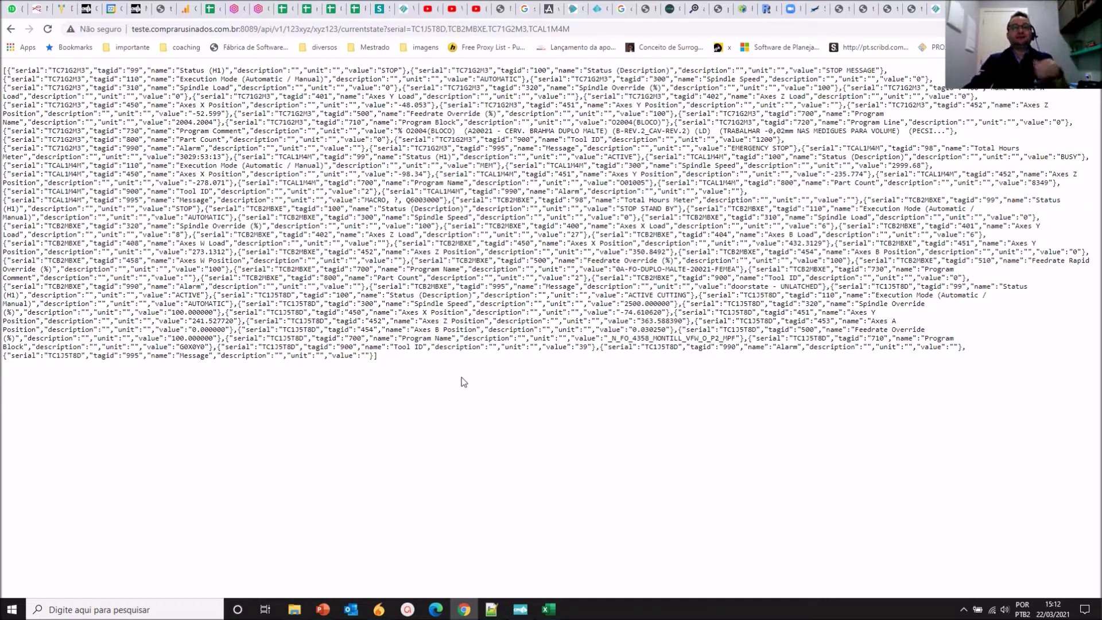
- Switch to Excel and import data from the web using the copied currentstate URL with its API key
left_click(549, 609)
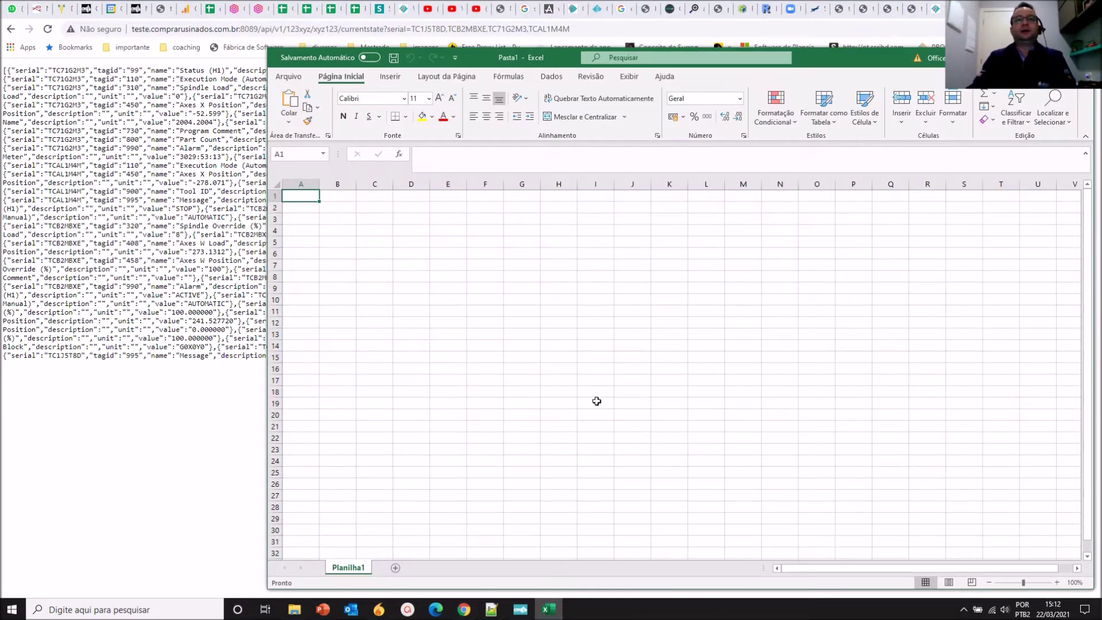
left_click(551, 77)
left_click(285, 109)
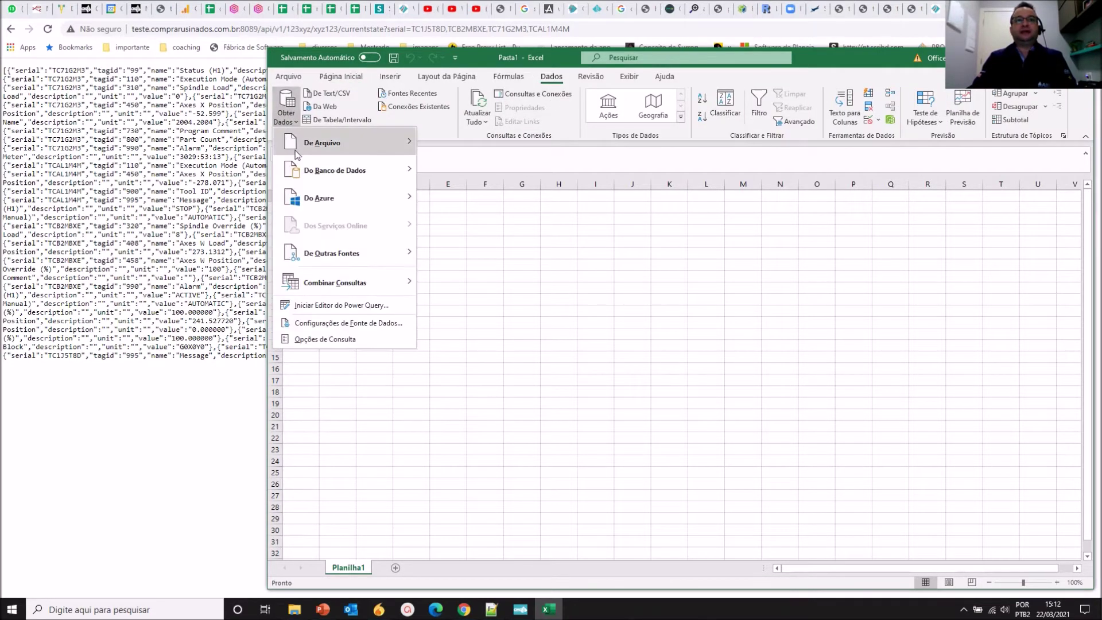
mouse_move(378, 259)
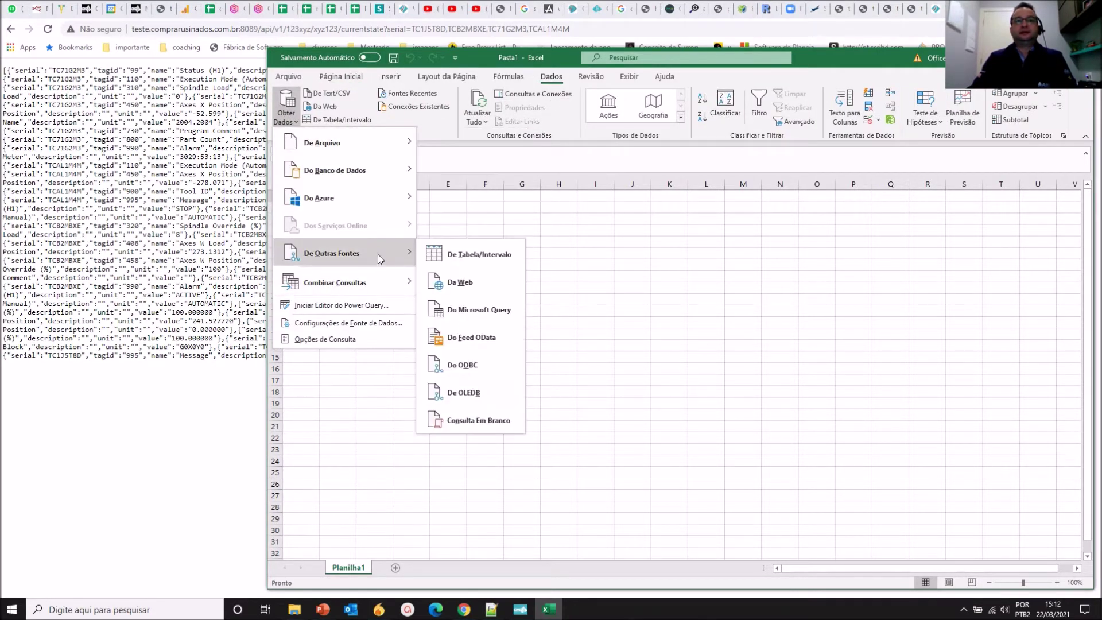
left_click(469, 281)
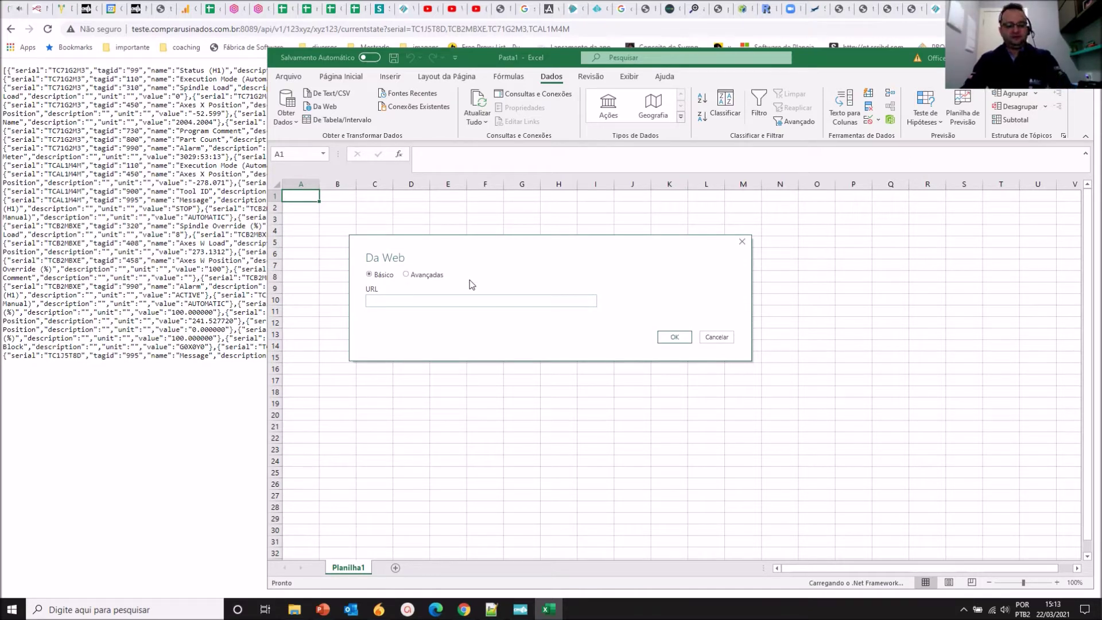
key("ctrl+v")
left_click(684, 337)
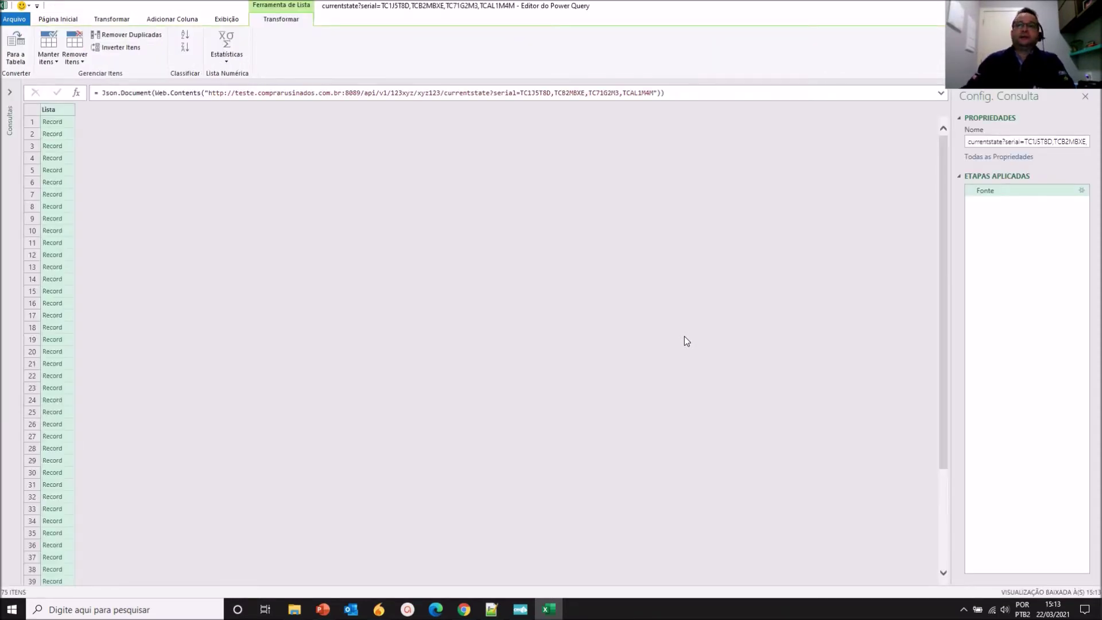
- Convert the record list to a table with delimiter Nenhum and extra columns set to Mostrar como erros
left_click(18, 52)
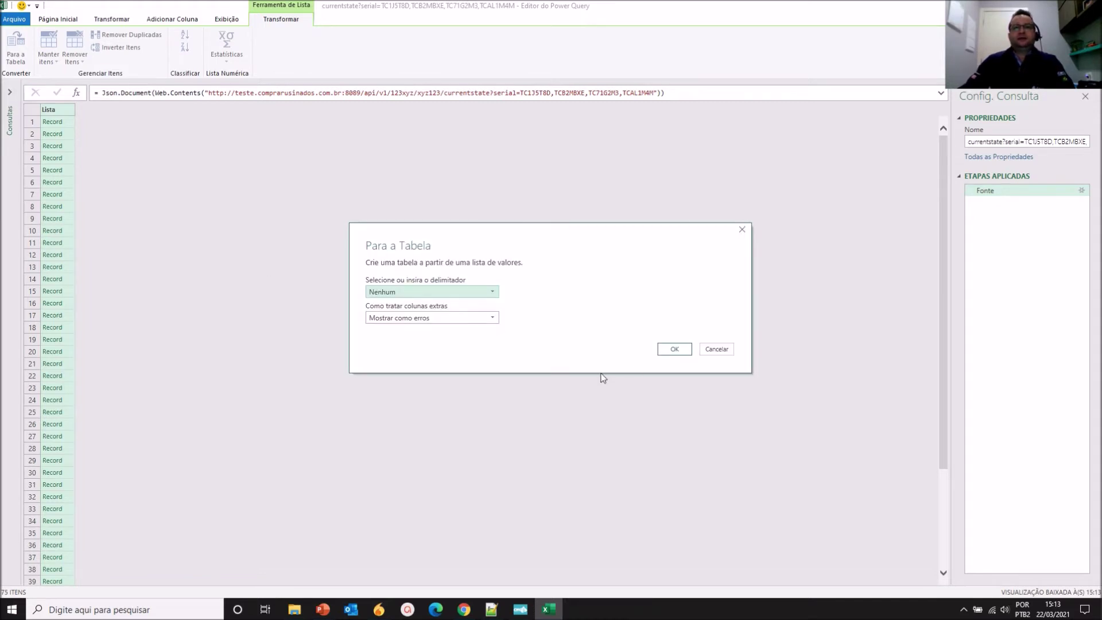
left_click(676, 349)
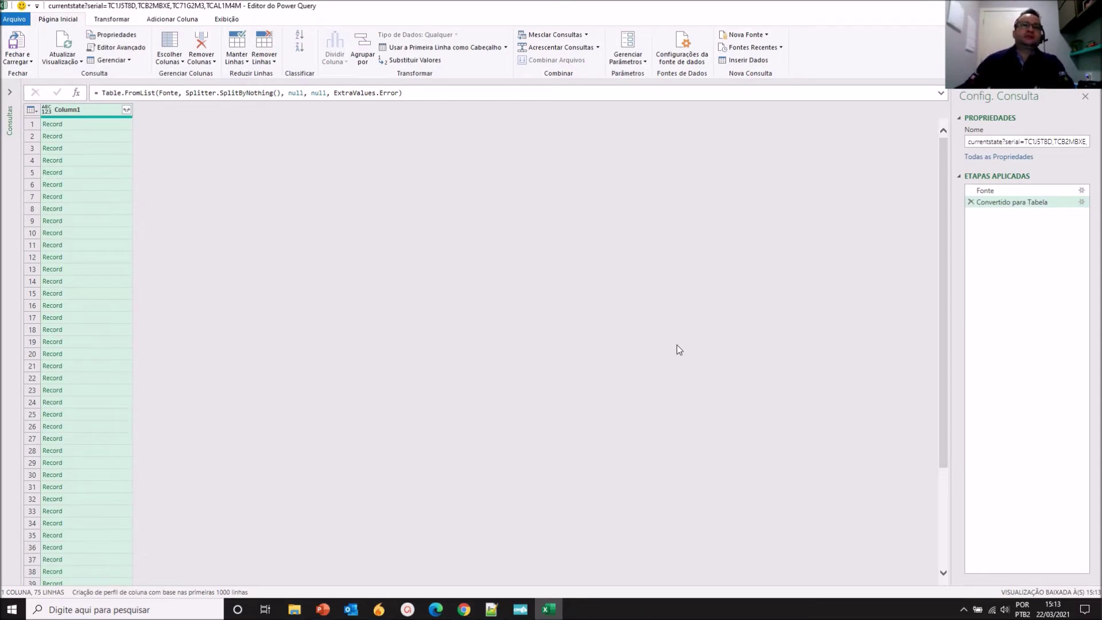
- Expand Column1 into all listed fields without the original column name as prefix, and load the query into a worksheet
left_click(126, 111)
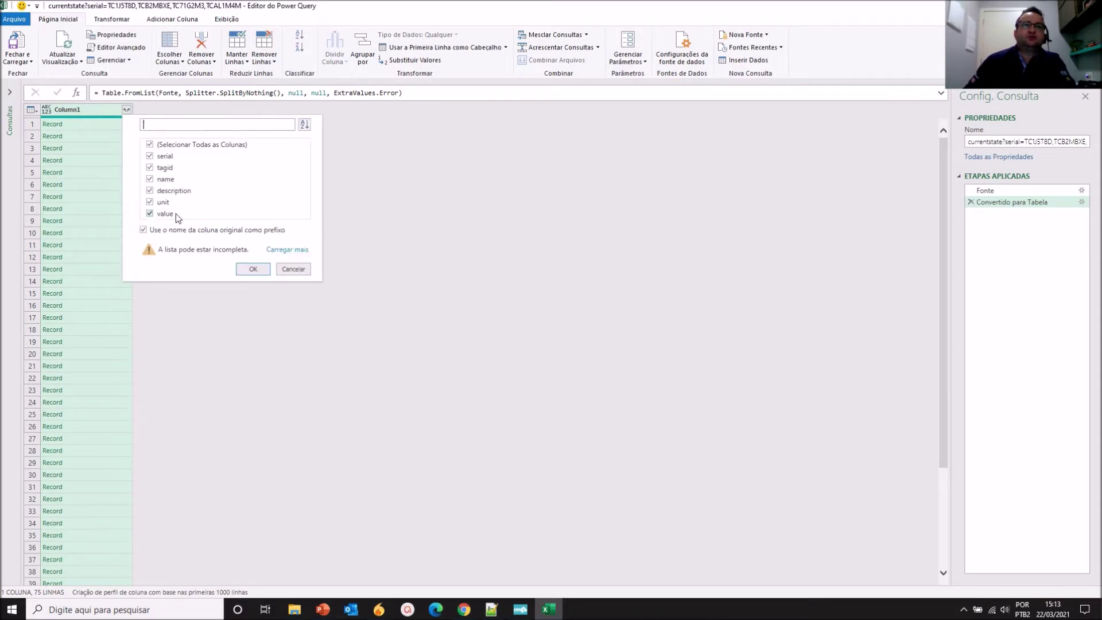
left_click(152, 230)
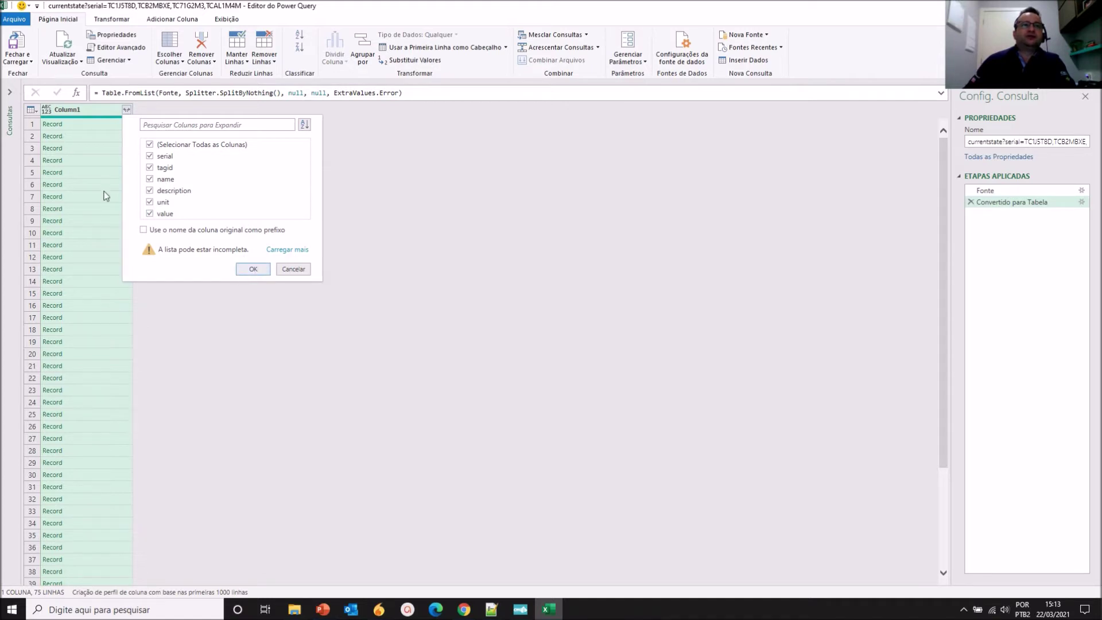
left_click(253, 269)
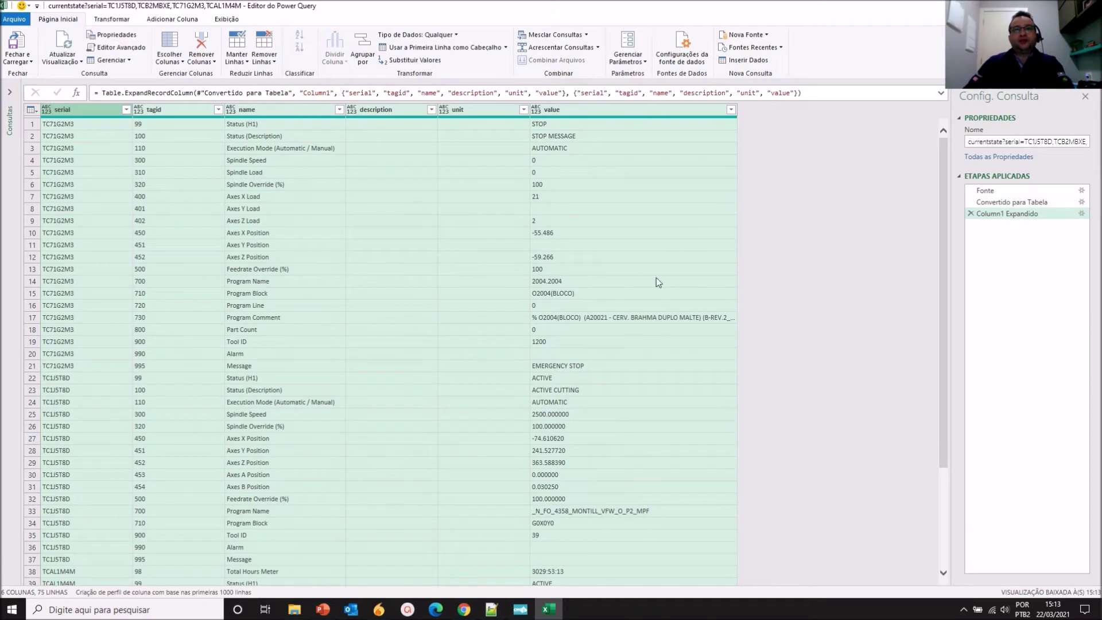
left_click(13, 51)
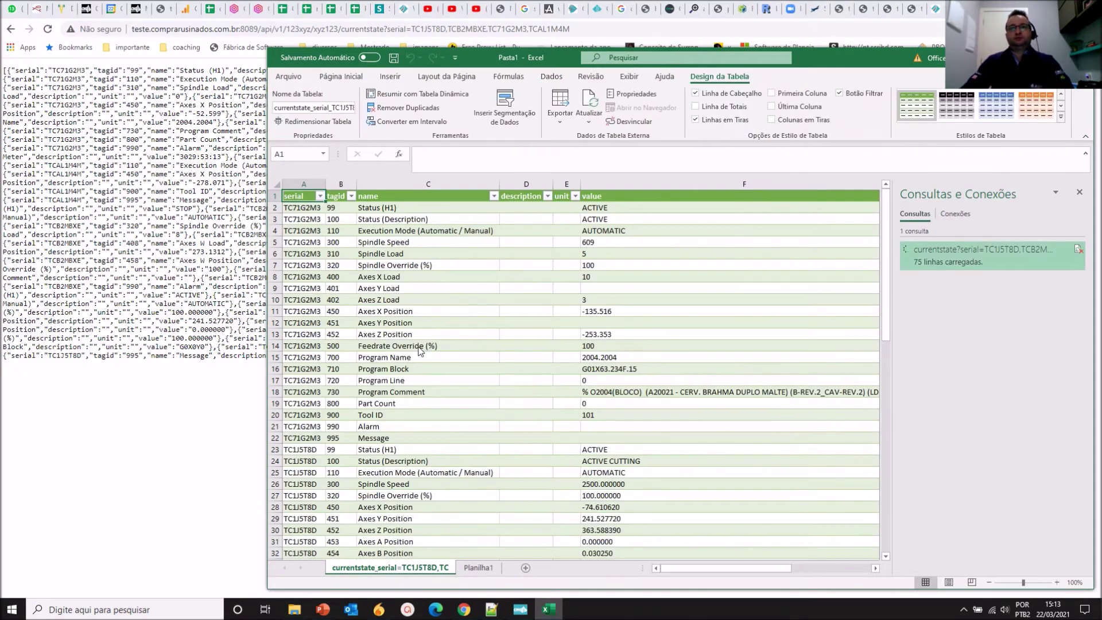
key("super+Up")
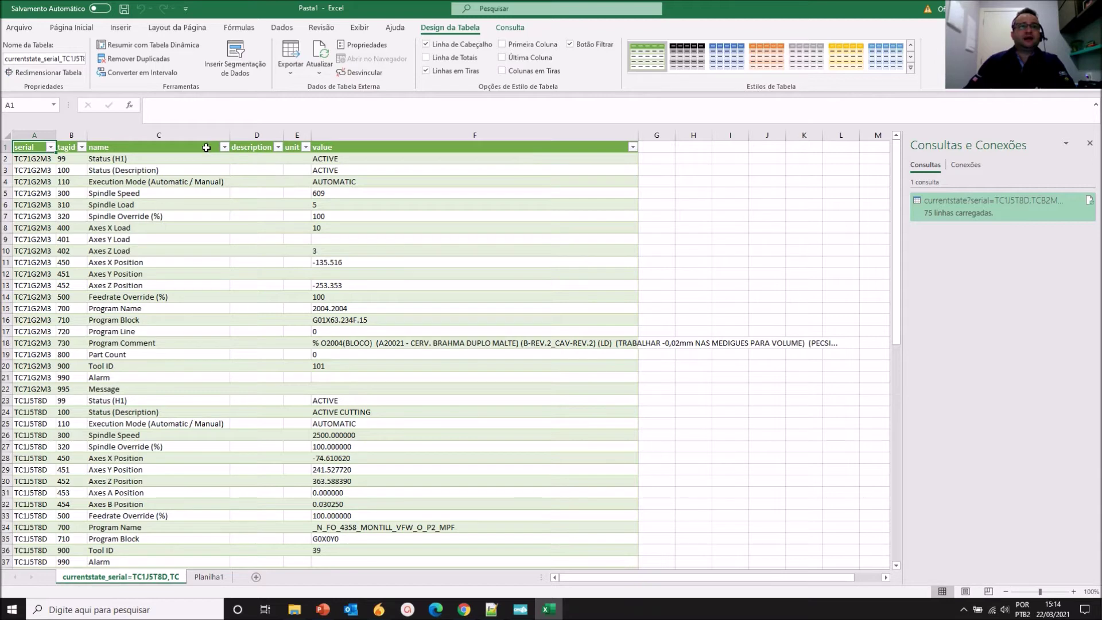
- Filter the name column to Execution Mode (Automatic / Manual), Feedrate Override (%), Feedrate Rapid Override (%) and Status (H1)
left_click(225, 147)
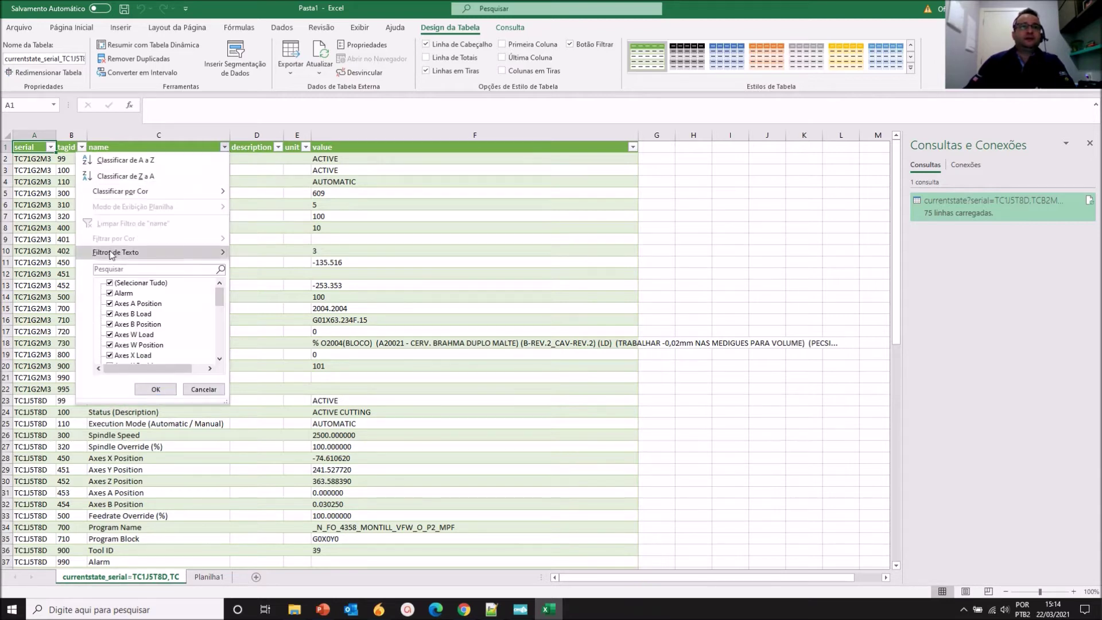
scroll(162, 327, "down", 8)
scroll(166, 327, "up", 8)
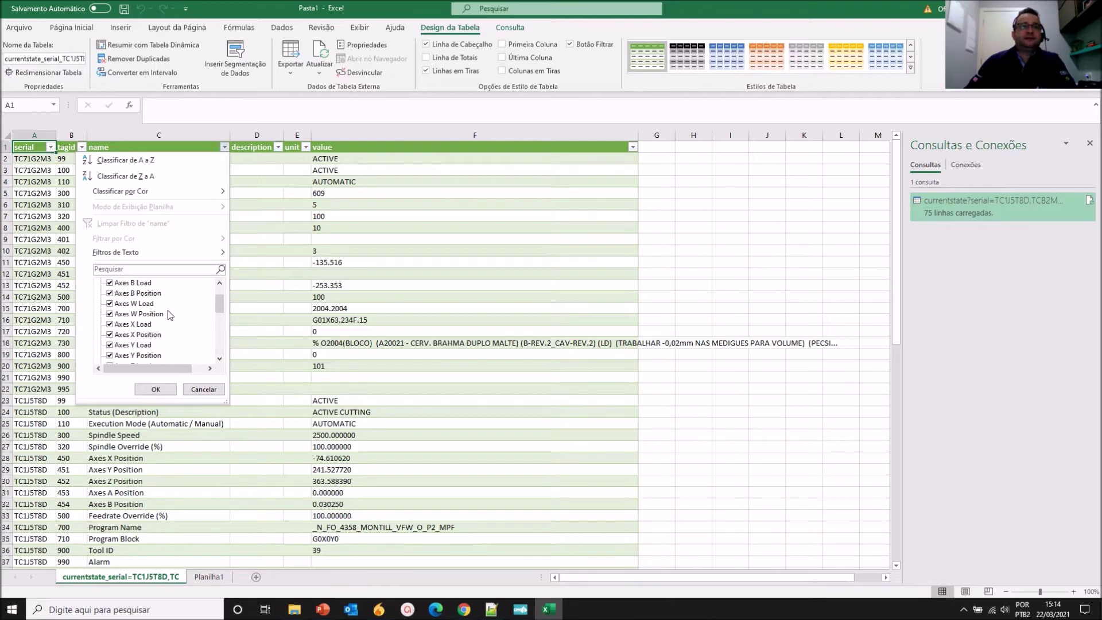
left_click(135, 283)
scroll(170, 313, "down", 4)
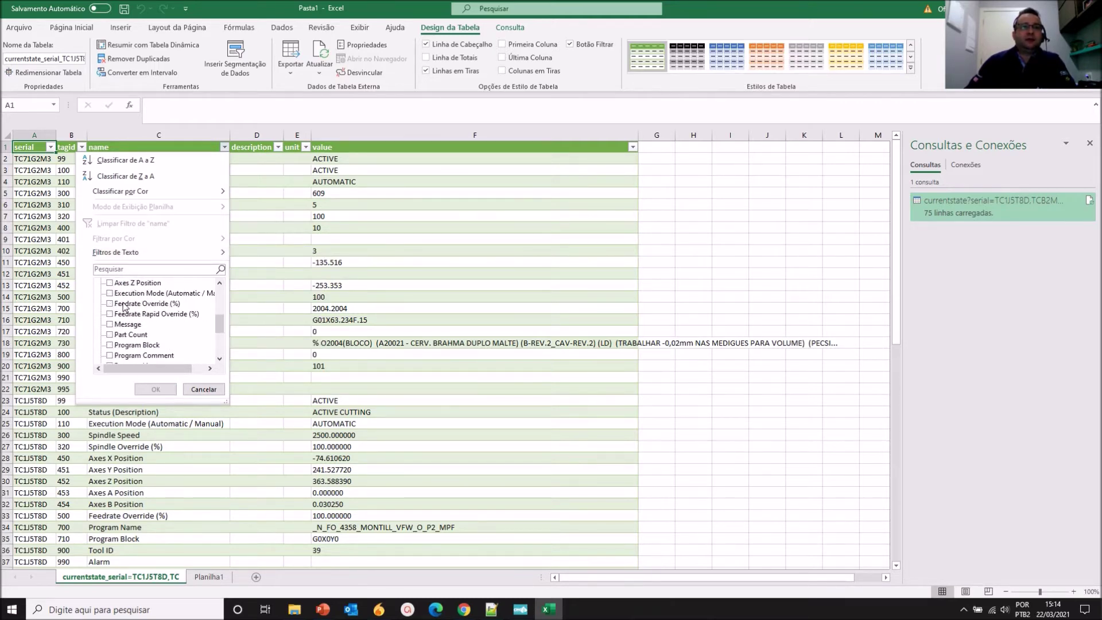
left_click(109, 293)
left_click(110, 304)
left_click(110, 315)
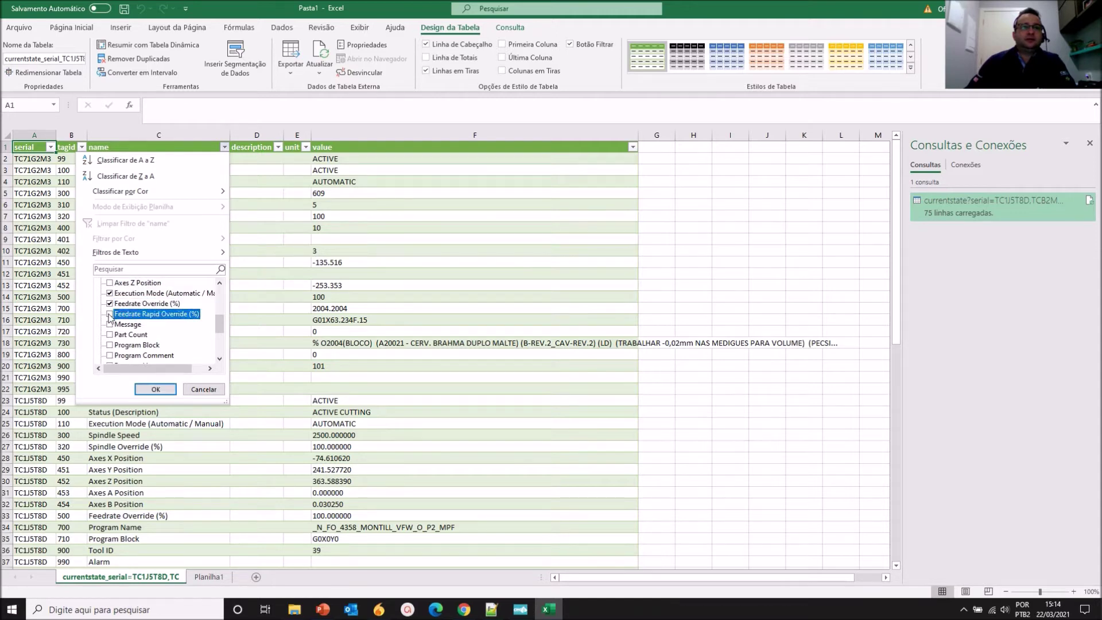
scroll(155, 322, "down", 3)
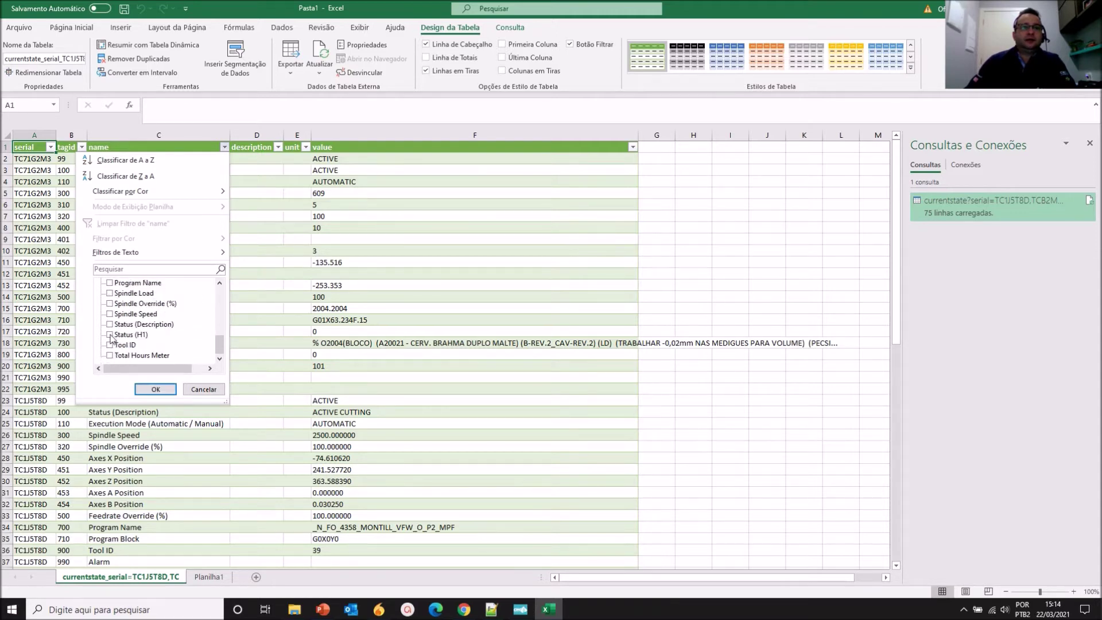
left_click(110, 335)
left_click(155, 389)
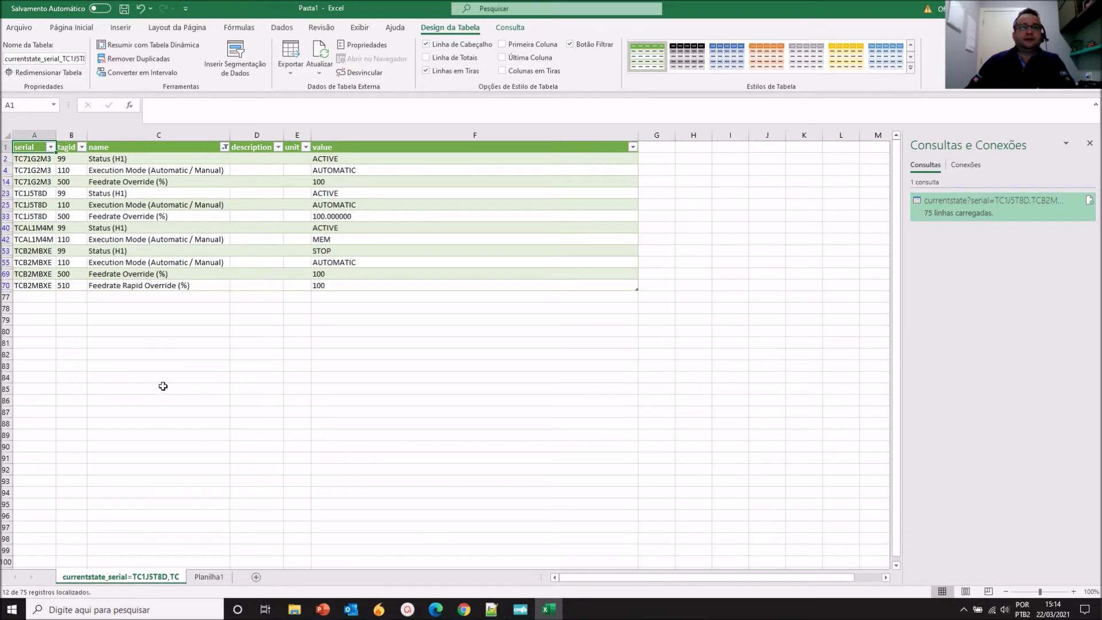
- Add Program Block to the entries shown by the name column's filter
left_click(225, 147)
scroll(181, 296, "down", 4)
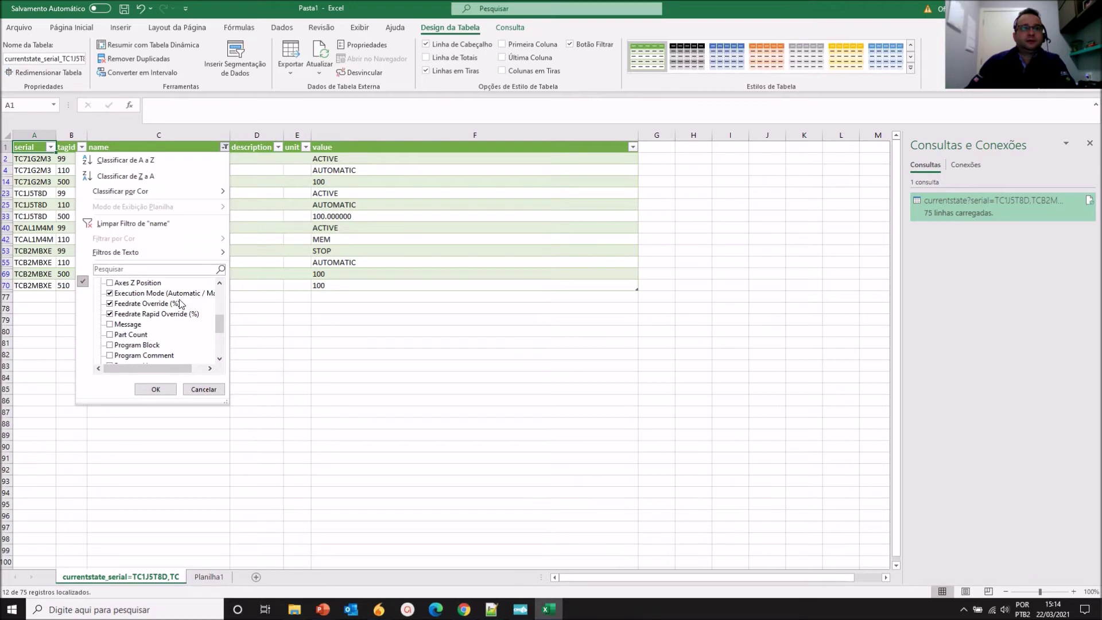
left_click(138, 347)
left_click(156, 389)
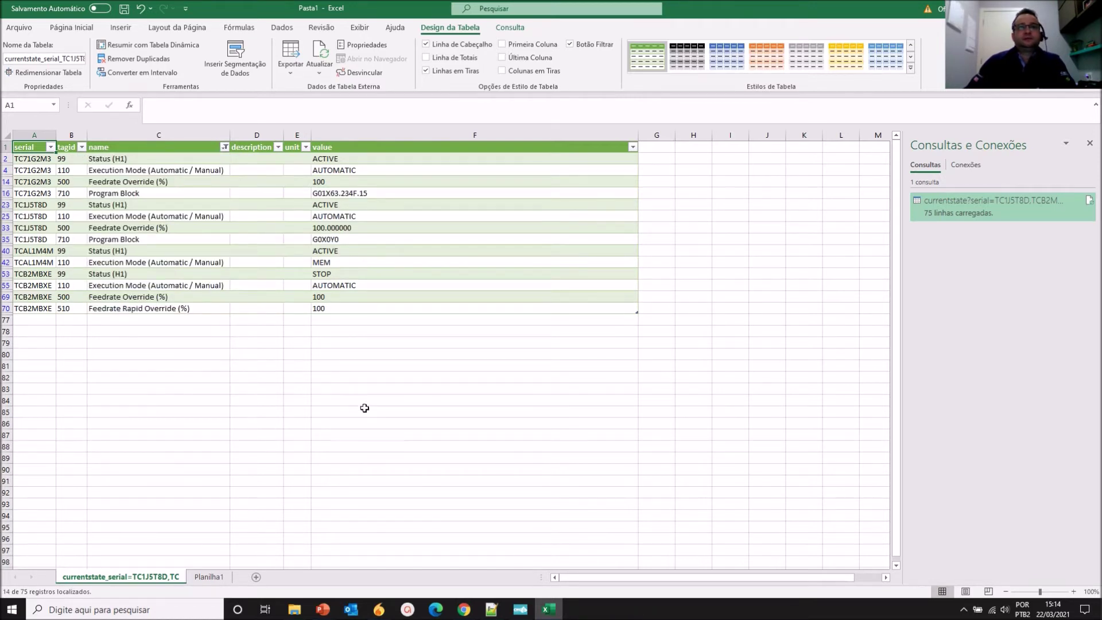
- Refresh the table's external data several times to pull in current machine values
left_click(314, 54)
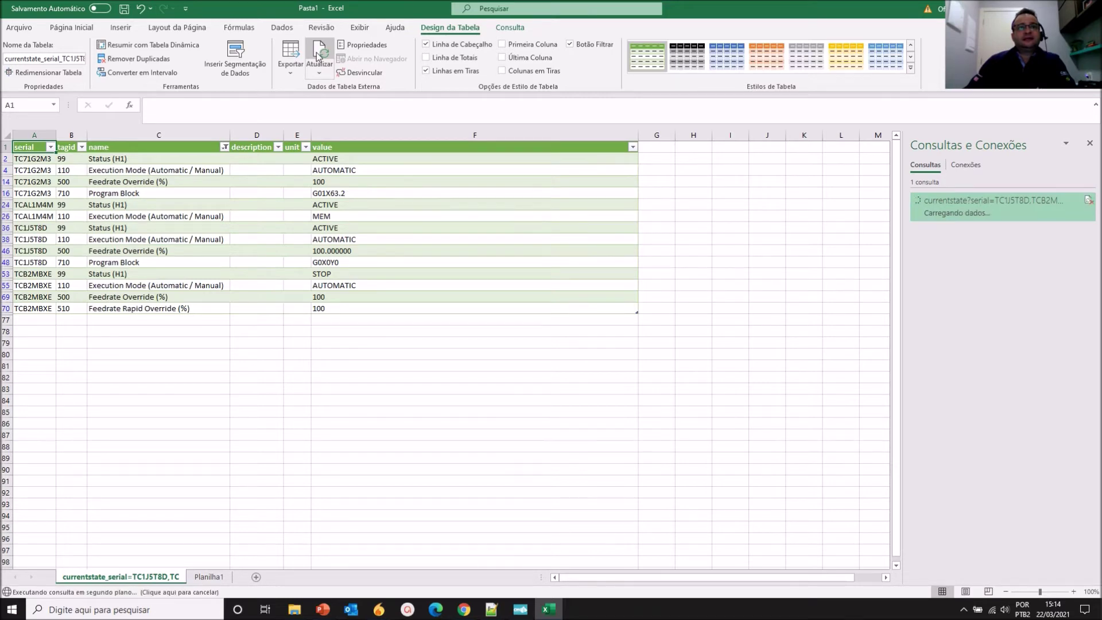
left_click(317, 56)
left_click(317, 56)
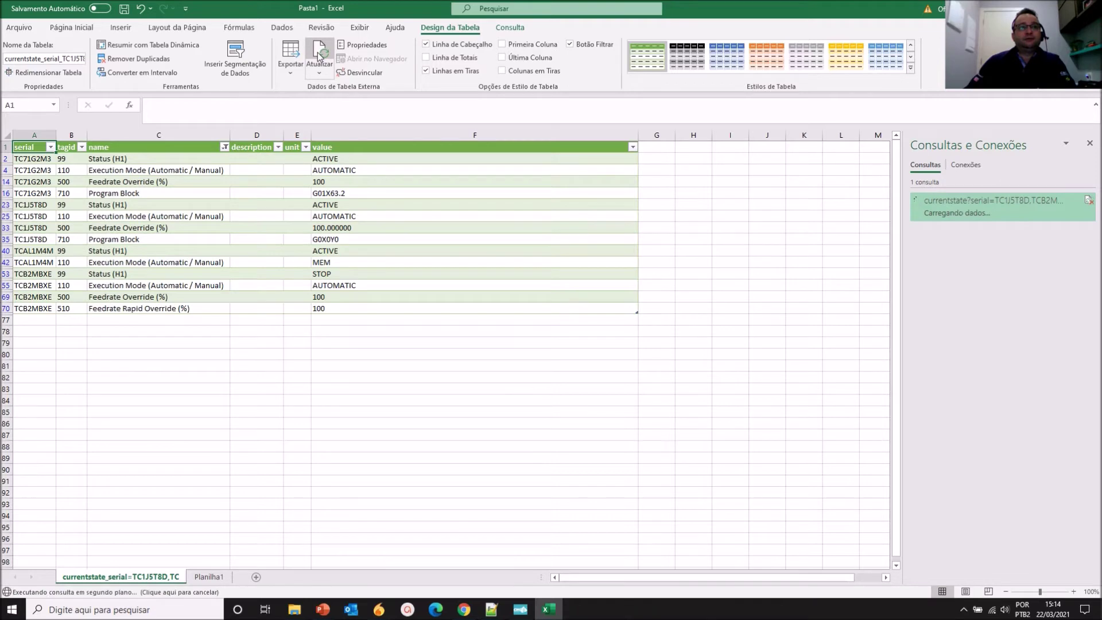
left_click(319, 56)
left_click(319, 56)
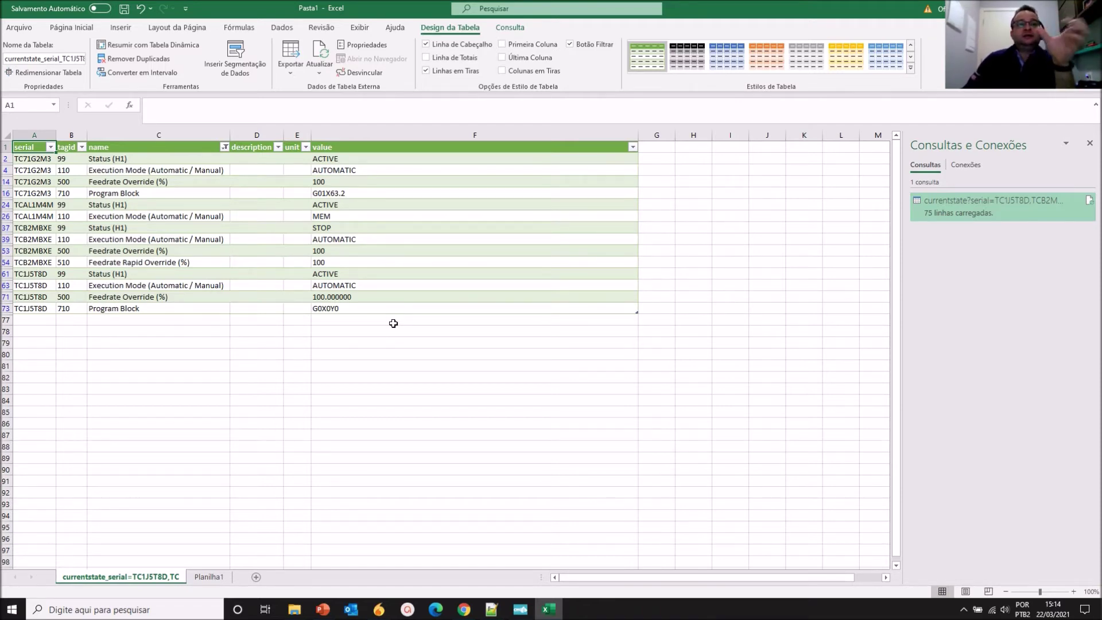
- Overwrite the Status (H1) value in cell F2 with STOP and refresh the table from its data source
left_click(369, 159)
type("STOP")
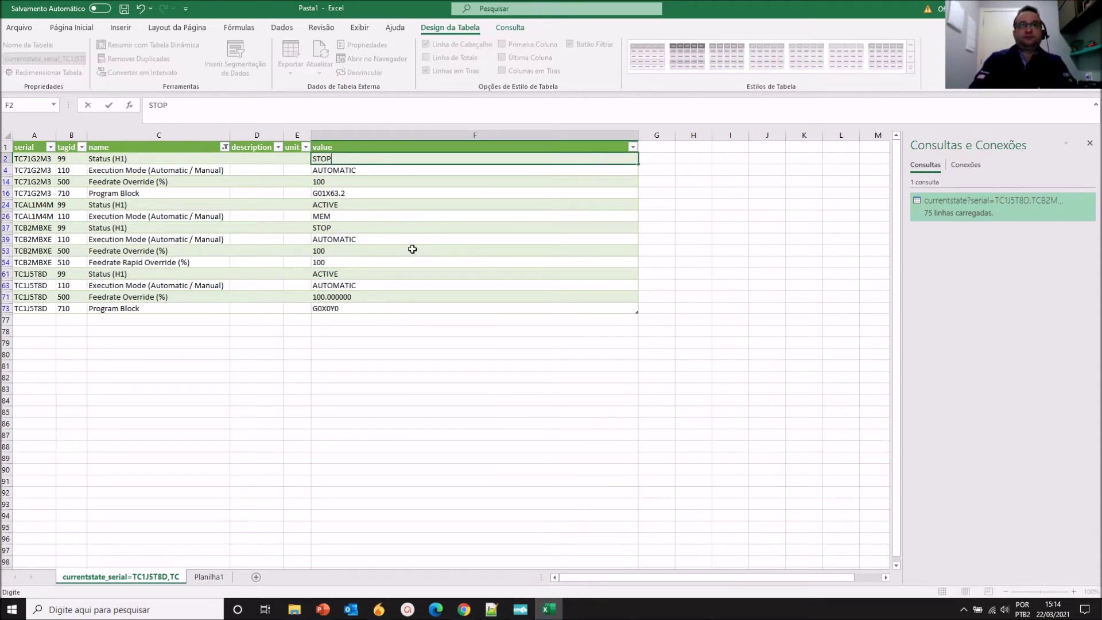
key("Return")
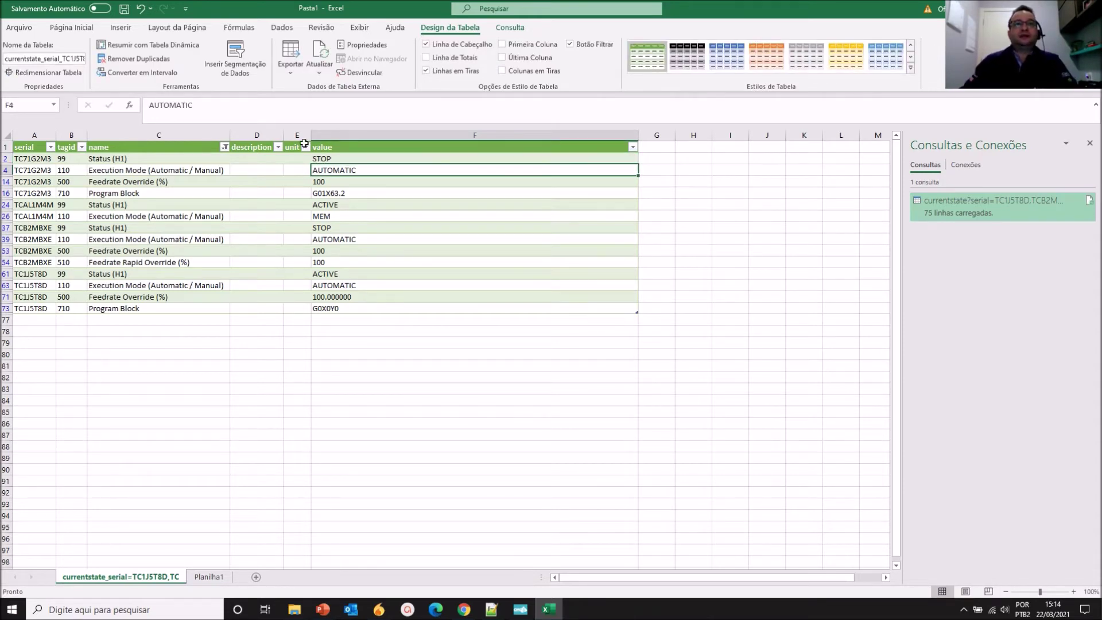
left_click(319, 55)
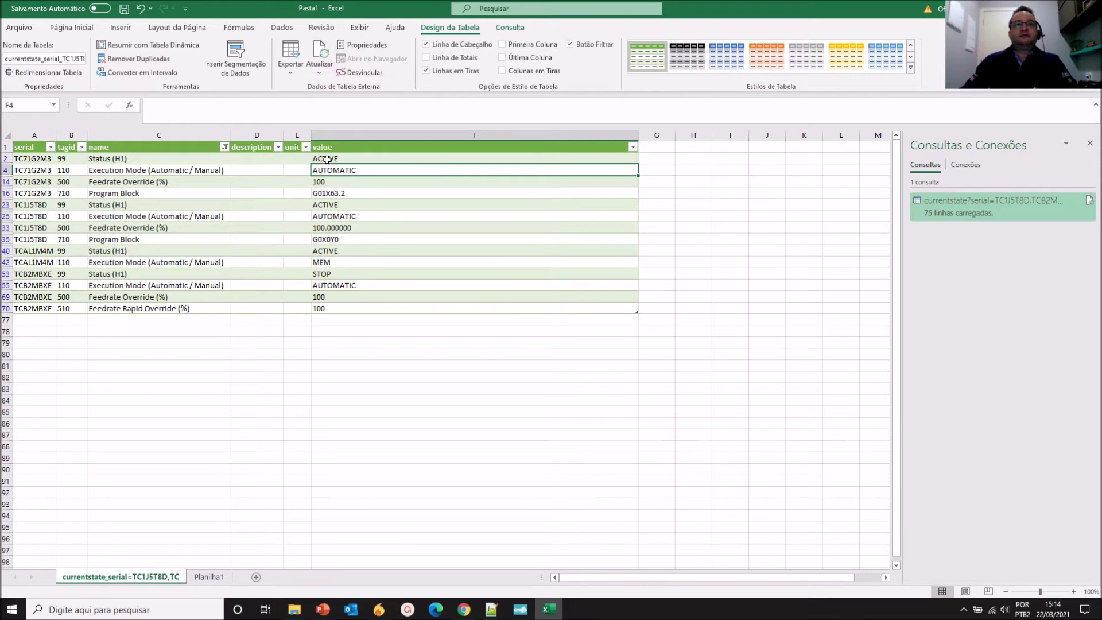
- Set the query's connection properties to refresh automatically every 1 minute
left_click(319, 72)
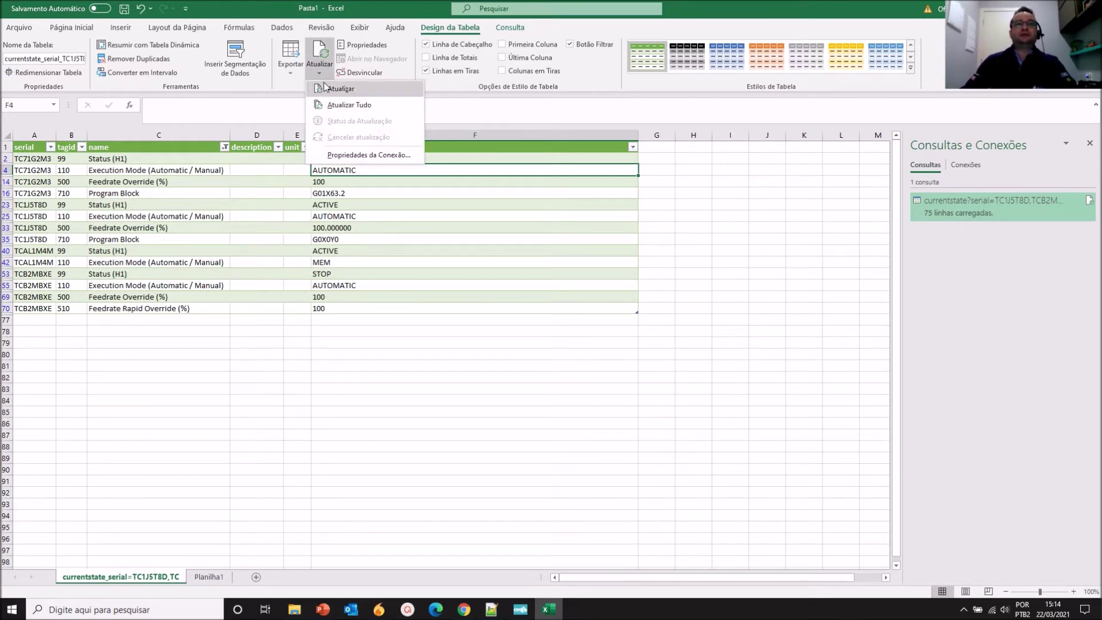
left_click(353, 155)
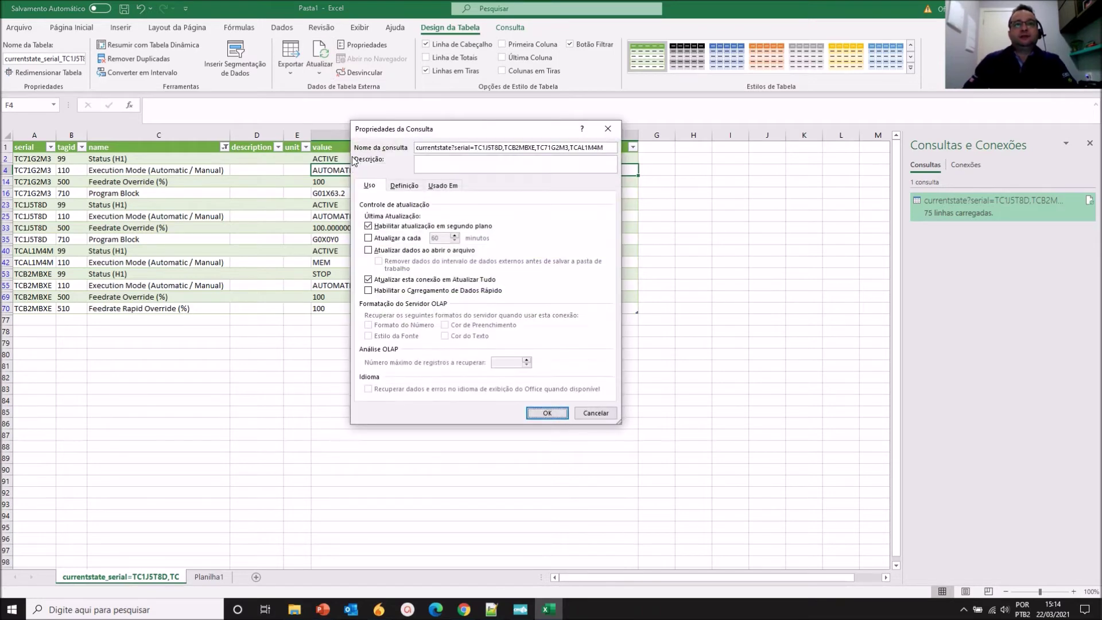
left_click(399, 238)
double_click(440, 237)
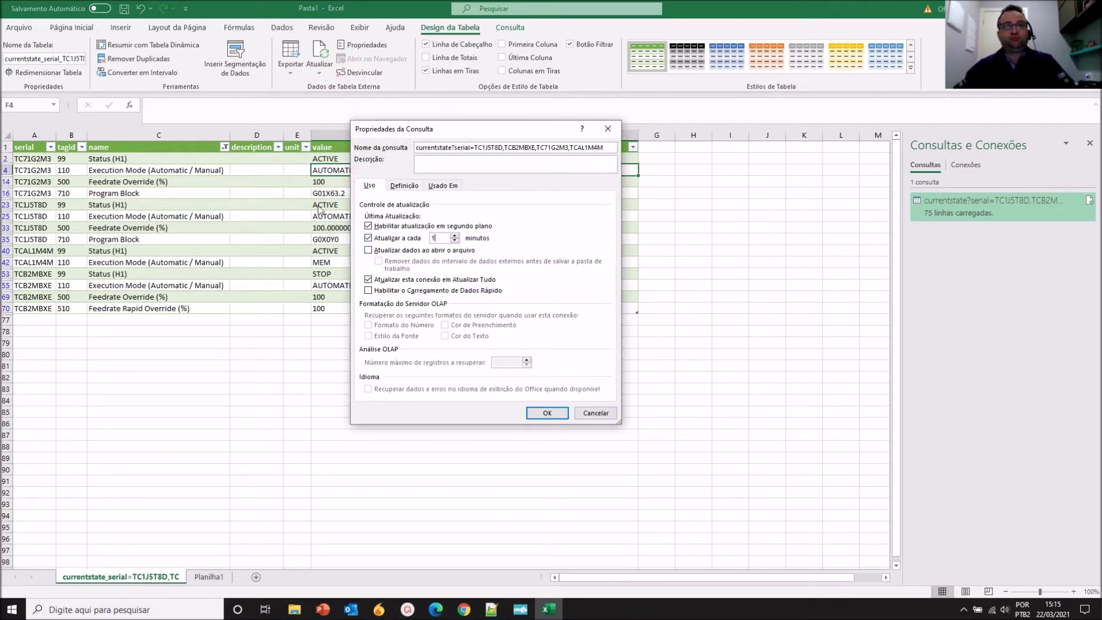
left_click(554, 414)
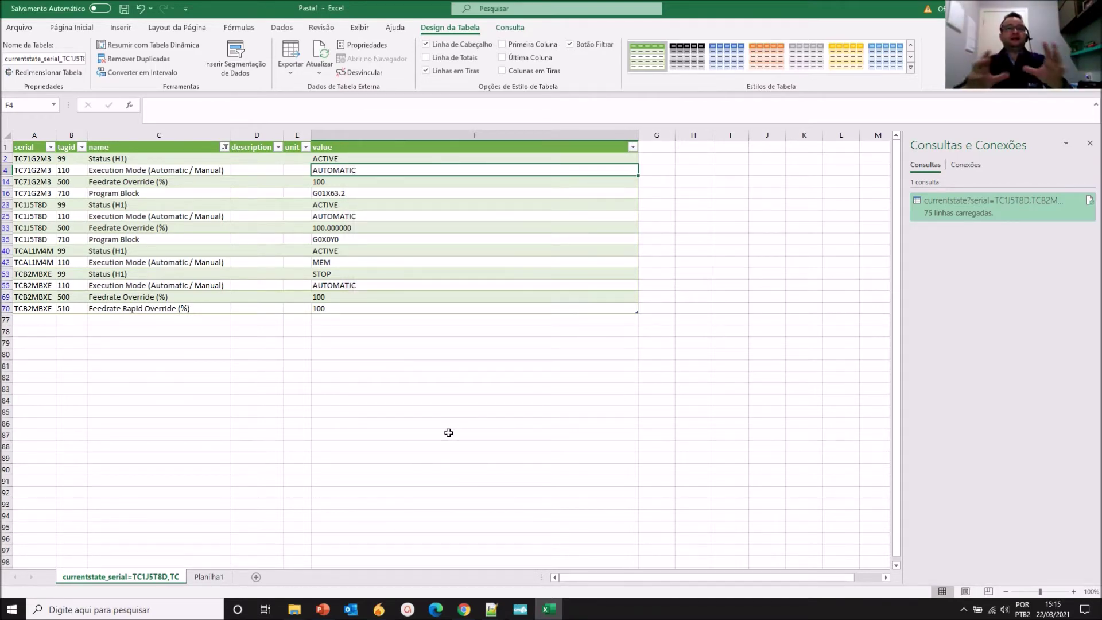
- Add Program Name to the entries shown by the name column's filter
left_click(224, 147)
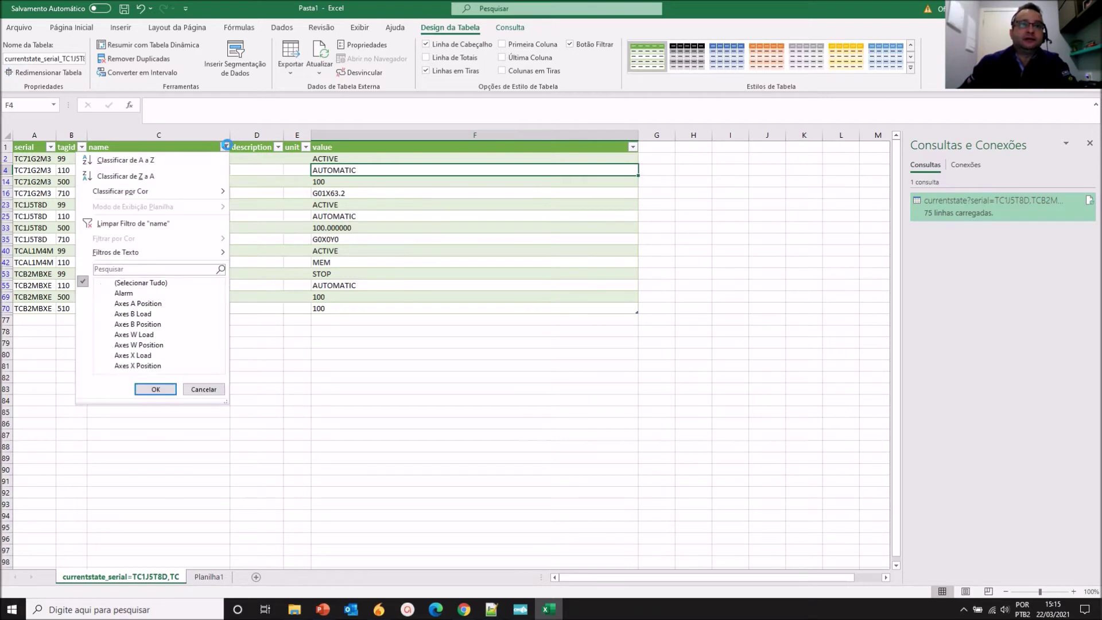
scroll(166, 327, "down", 3)
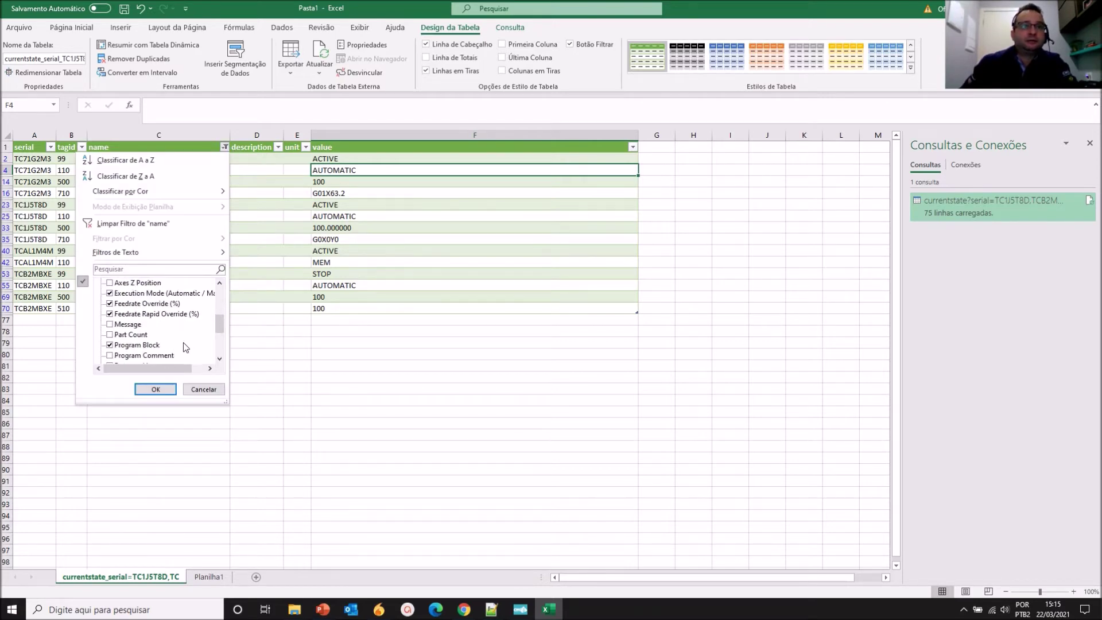
scroll(170, 326, "down", 1)
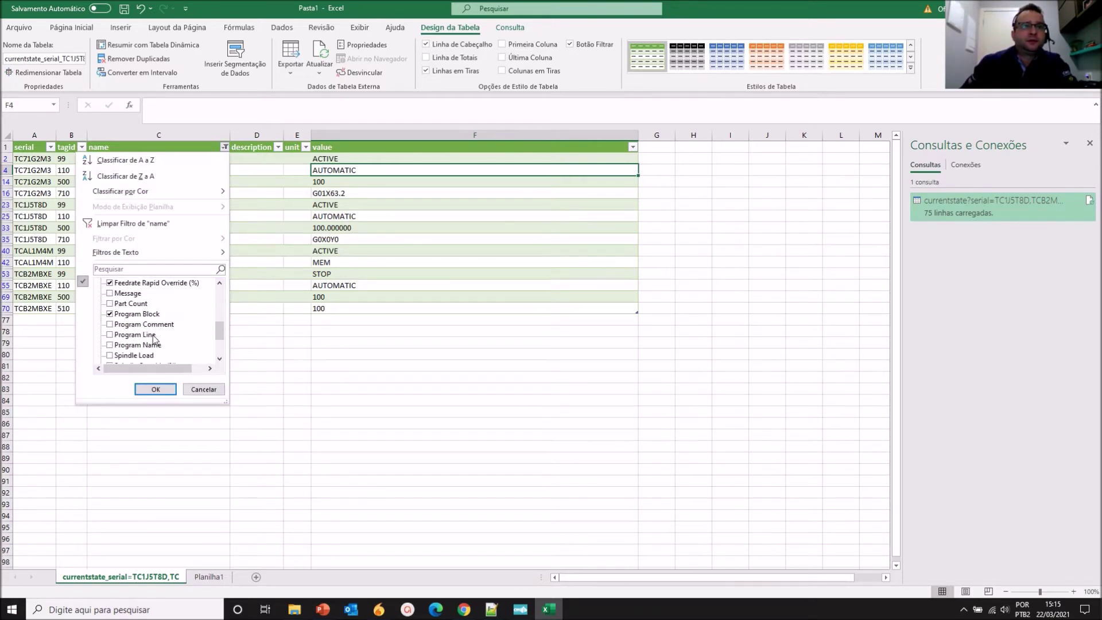
left_click(130, 345)
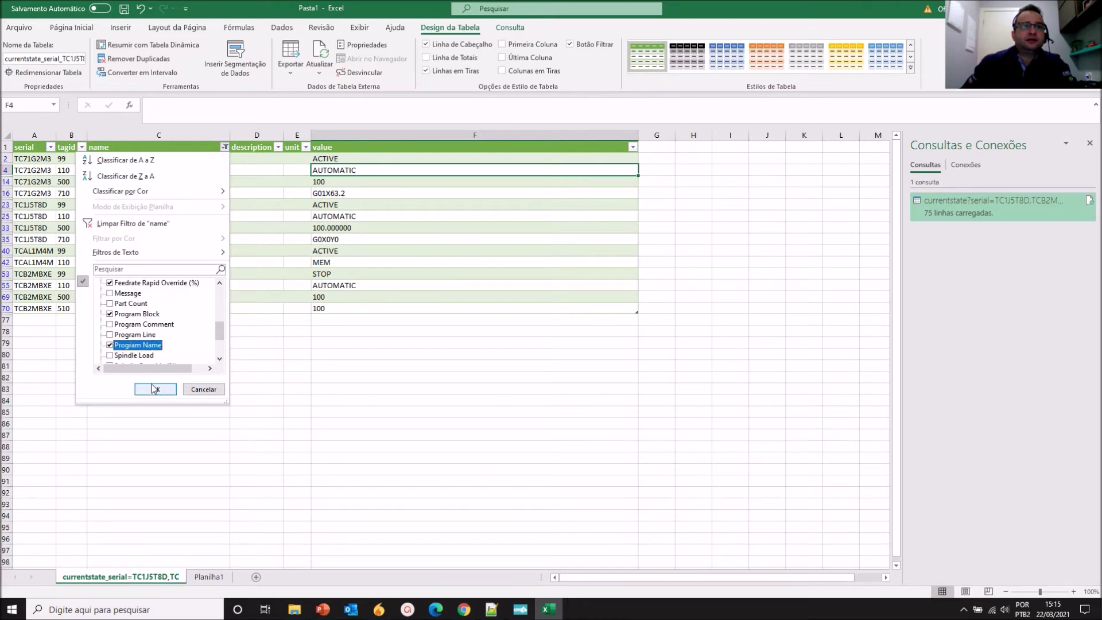
left_click(155, 389)
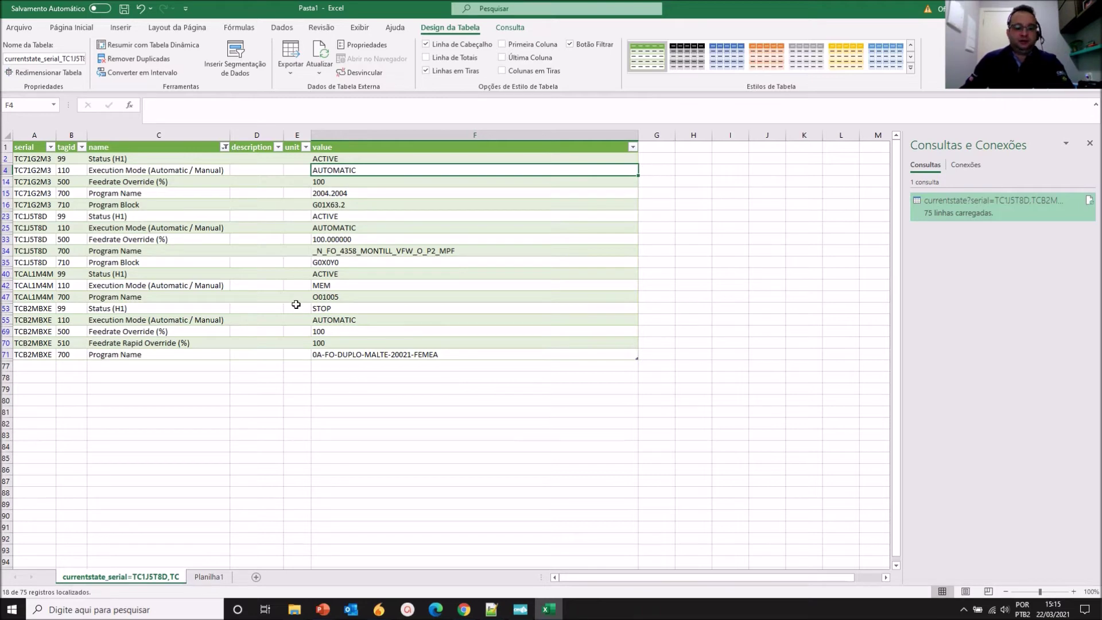
- Refresh the table data and check the Execution Mode and Status (H1) values of the machines
left_click(320, 57)
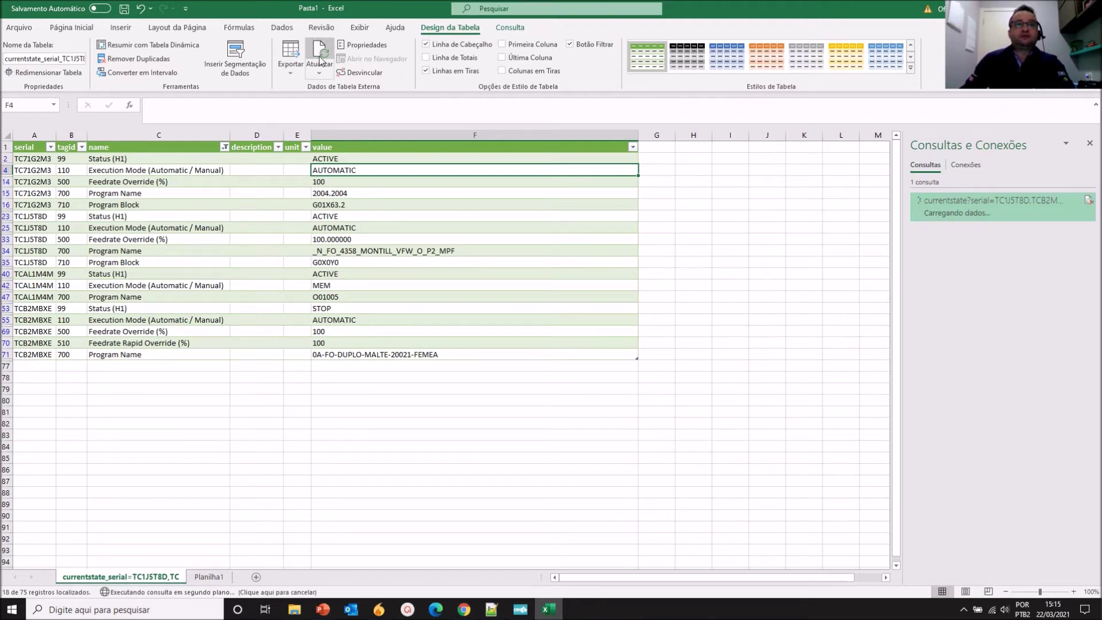
left_click(326, 241)
left_click(357, 229)
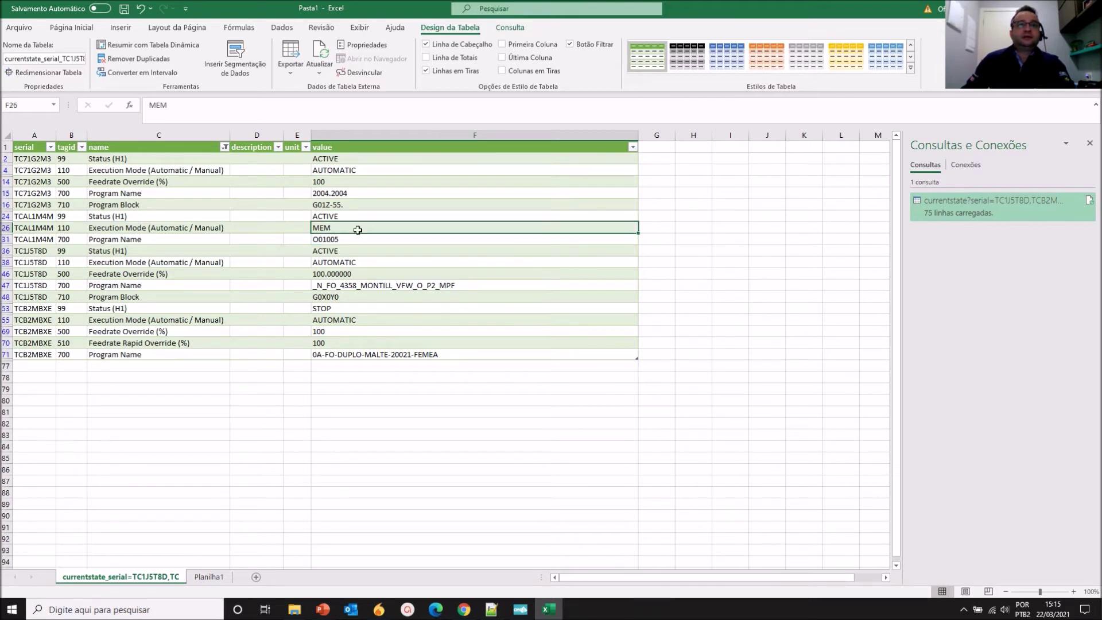
left_click(346, 311)
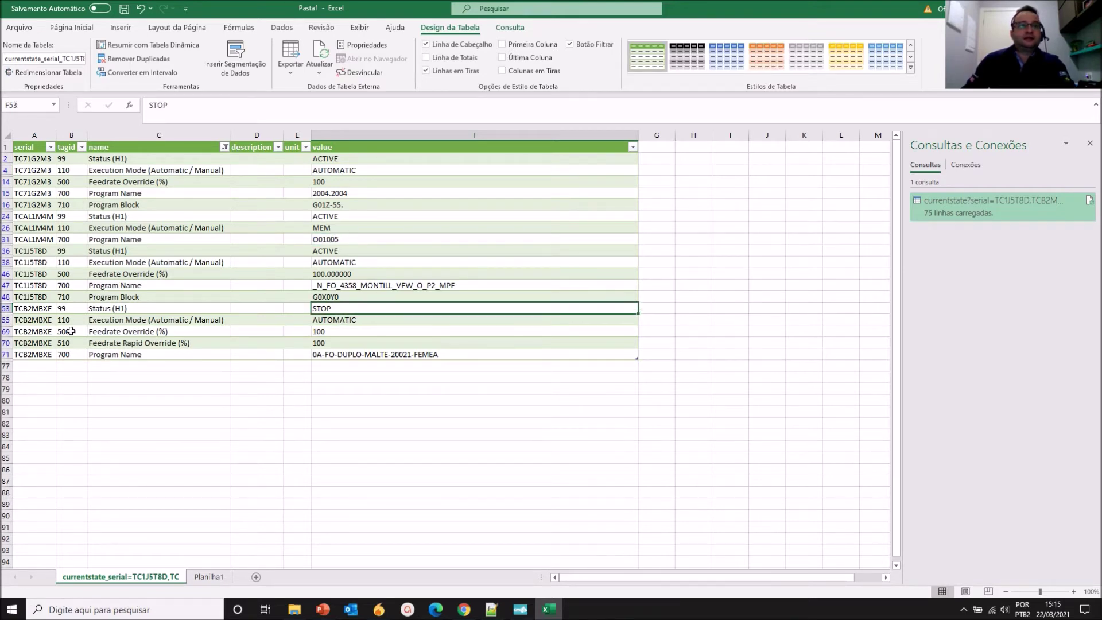
- Filter the serial column to show only machine TCB2MBXE
left_click(50, 148)
left_click(38, 283)
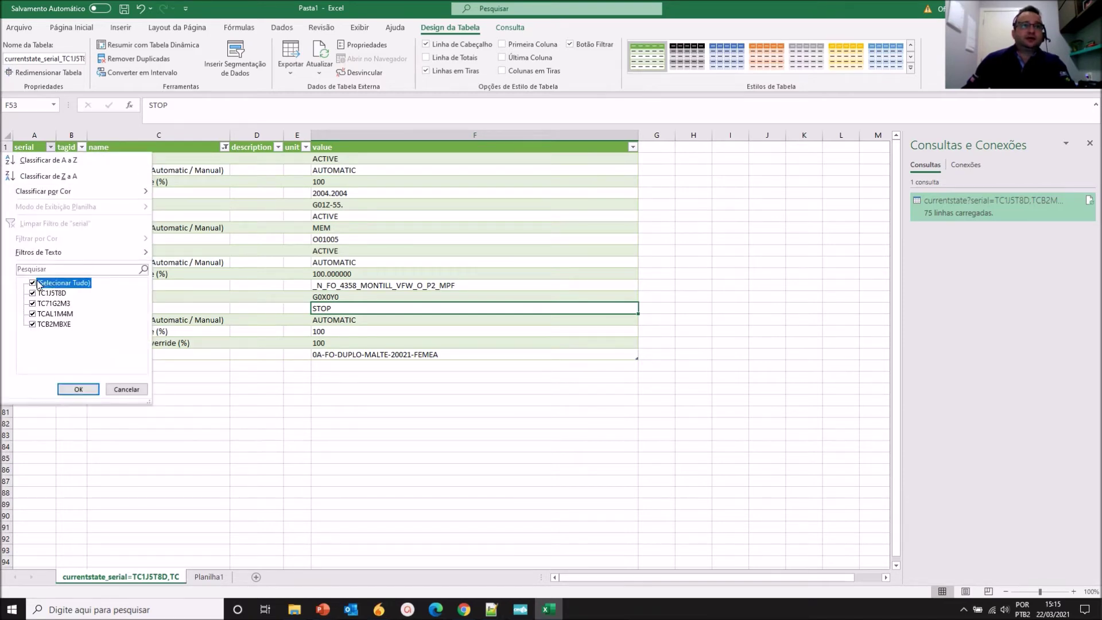
left_click(33, 325)
left_click(91, 388)
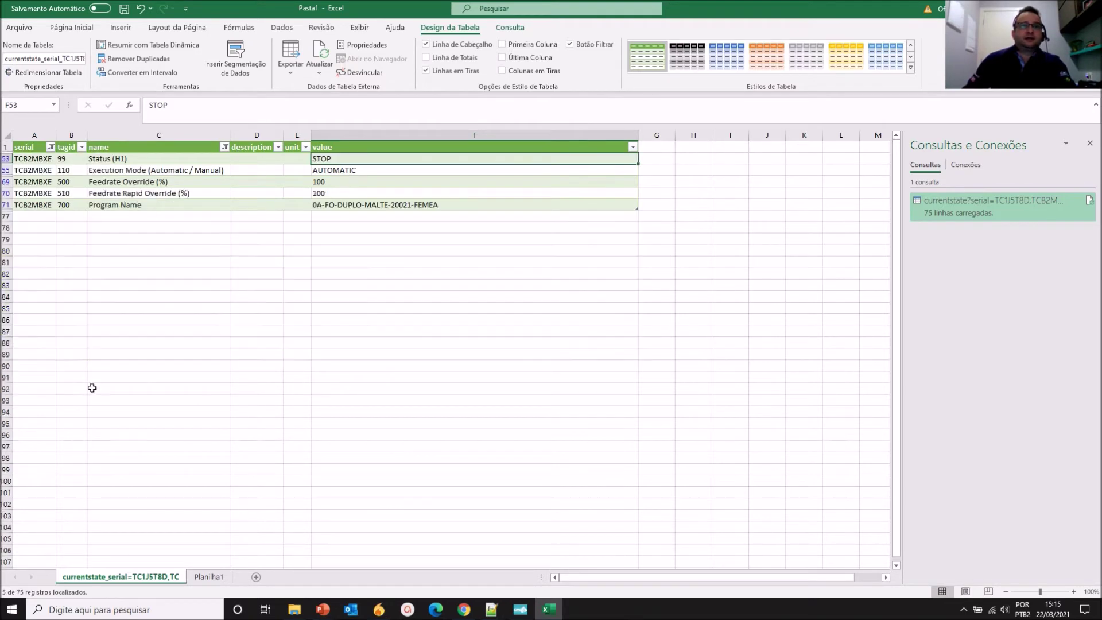
- Refresh all of the workbook's data connections with an empty cell below the table selected
left_click(368, 239)
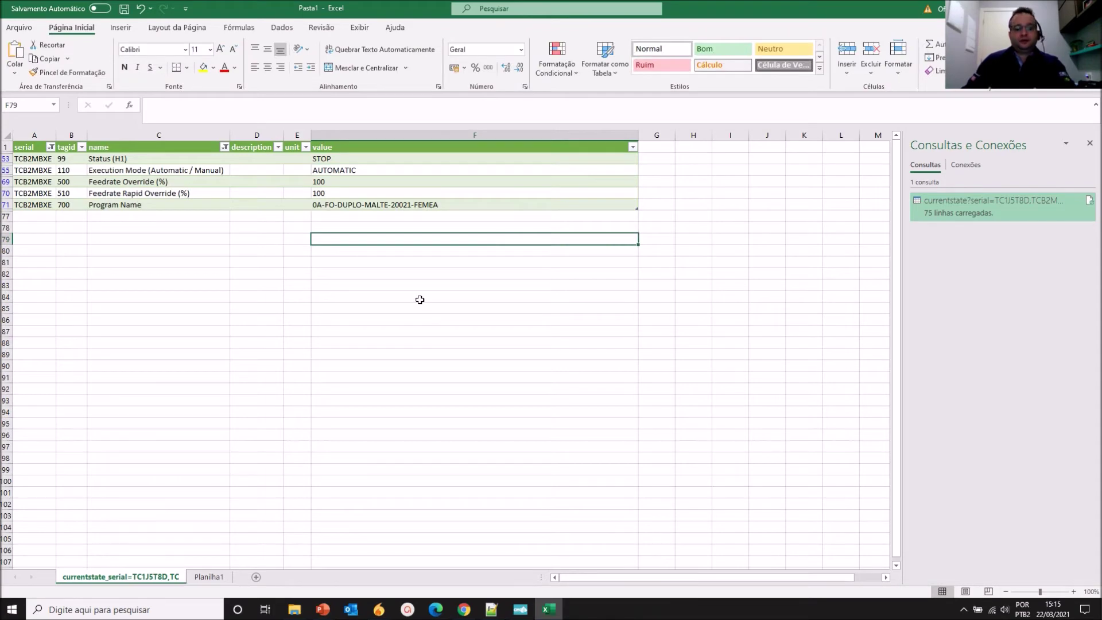
key("ctrl+g")
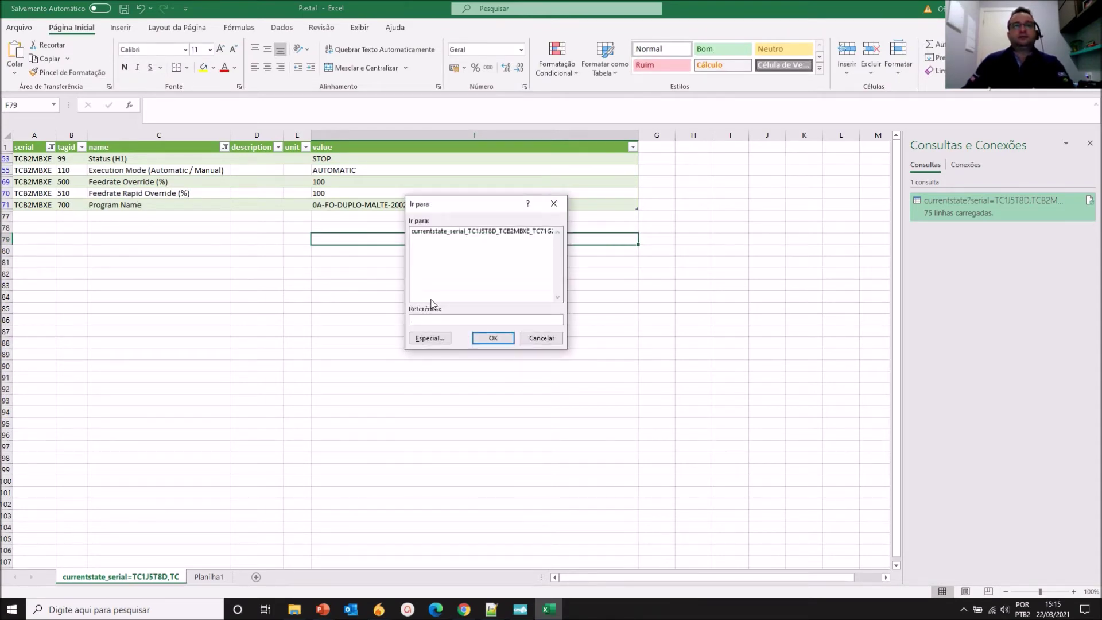
key("Escape")
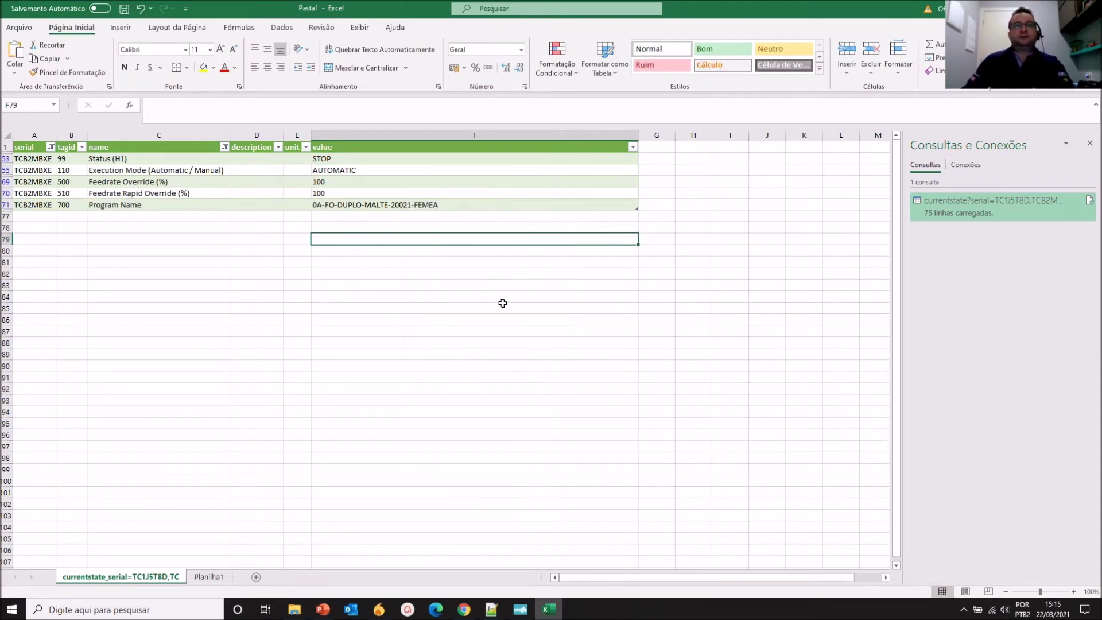
left_click(281, 28)
left_click(208, 52)
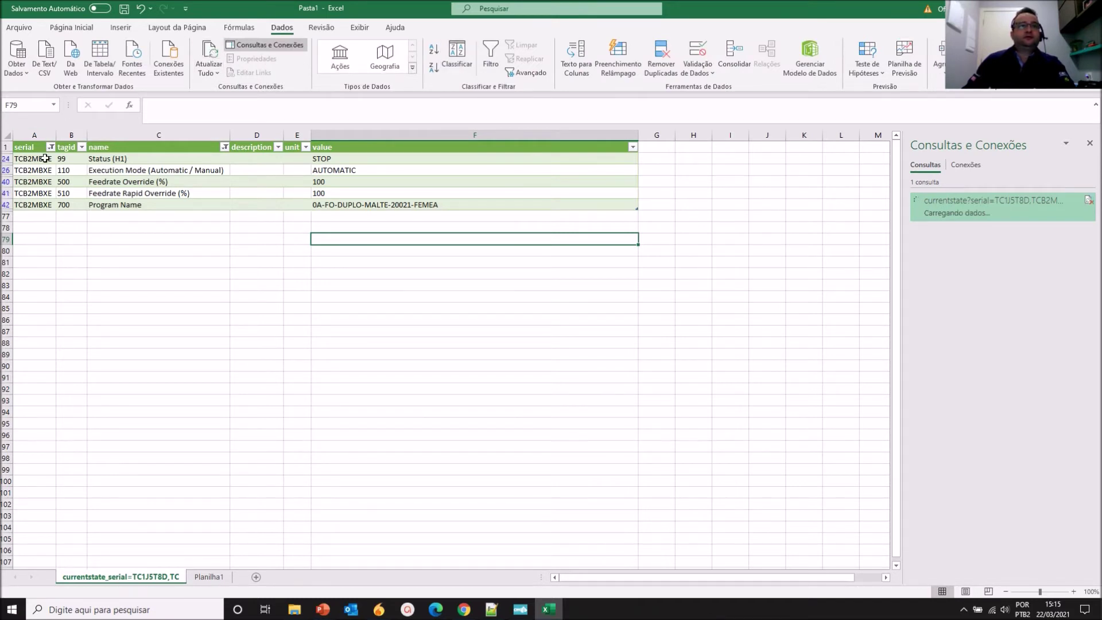
- Filter the serial column to show only machine TC1J5T8D and refresh the data
left_click(50, 147)
left_click(32, 293)
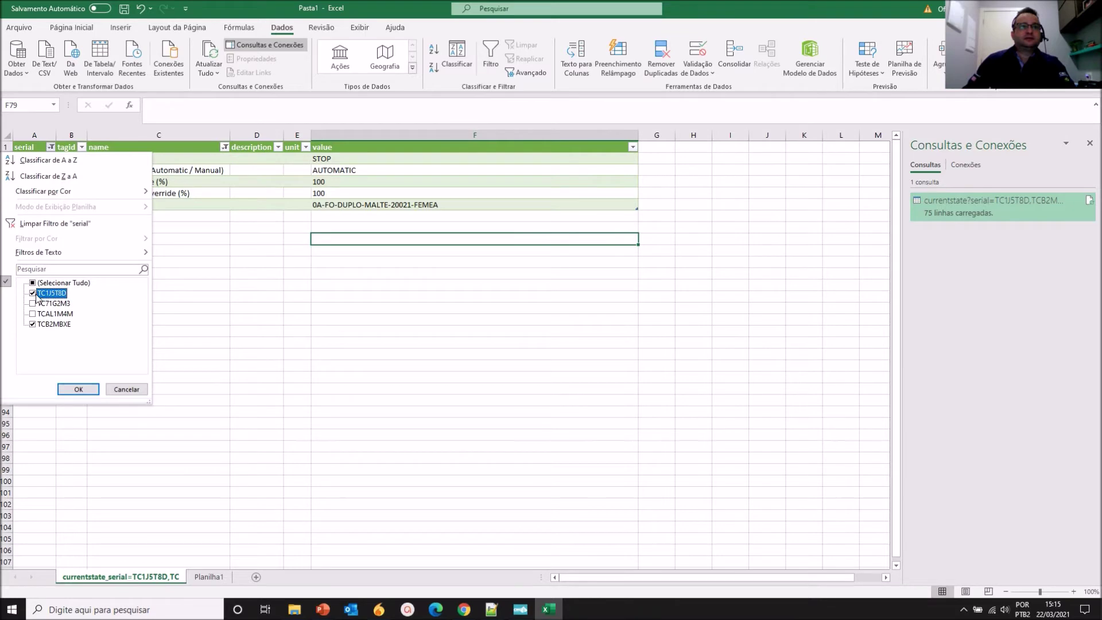
left_click(32, 325)
left_click(78, 389)
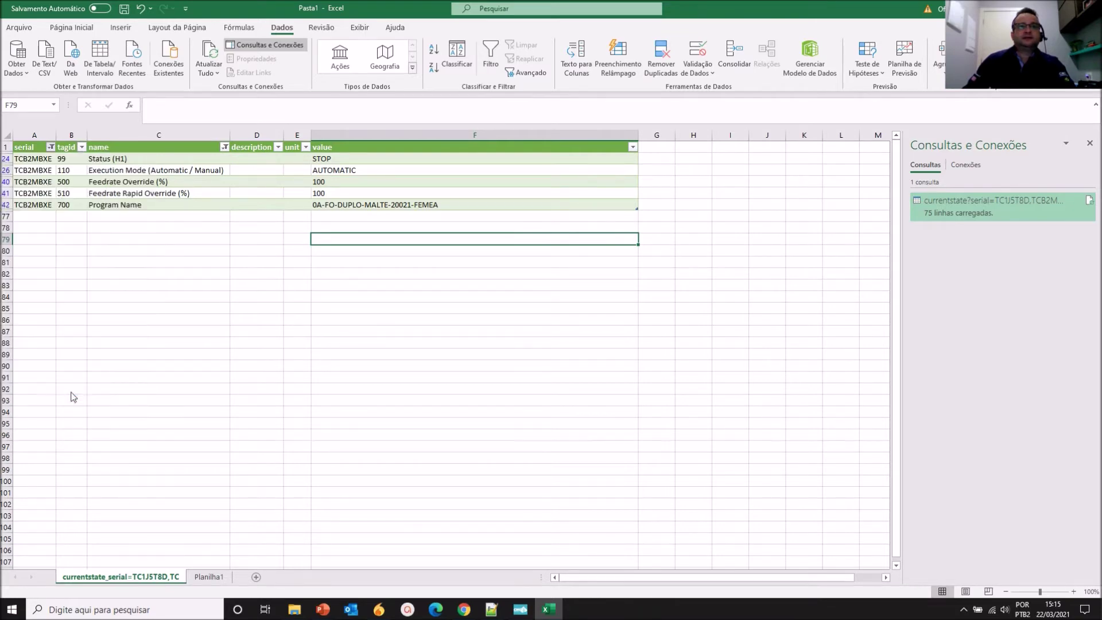
left_click(210, 54)
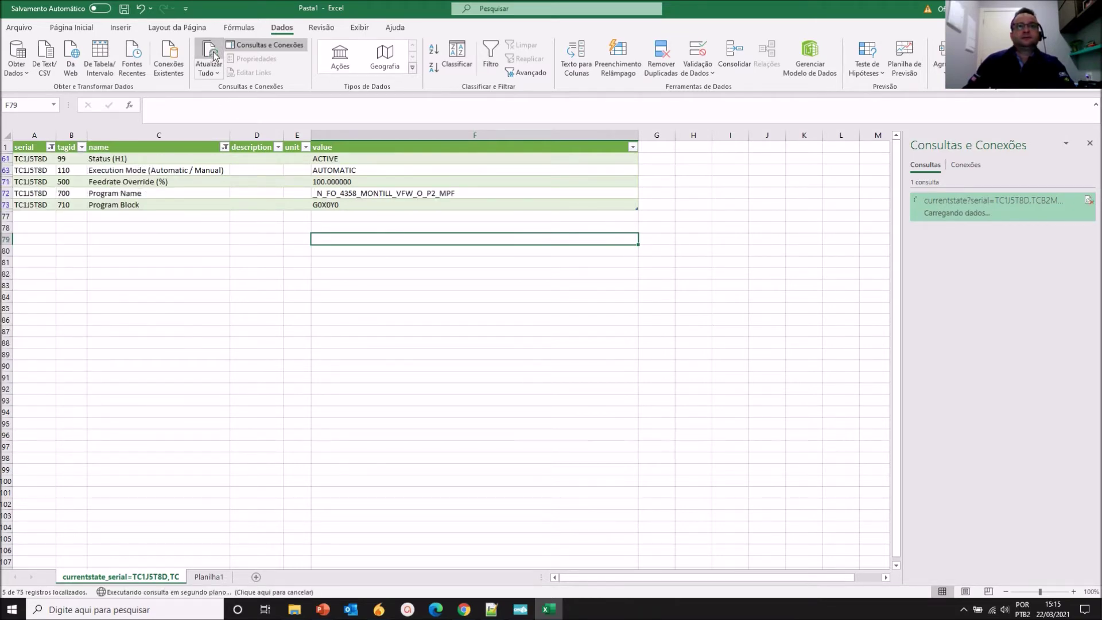
- Add machine TC71G2M3 to the serial column's filter and refresh the data to check both machines
left_click(50, 147)
left_click(49, 304)
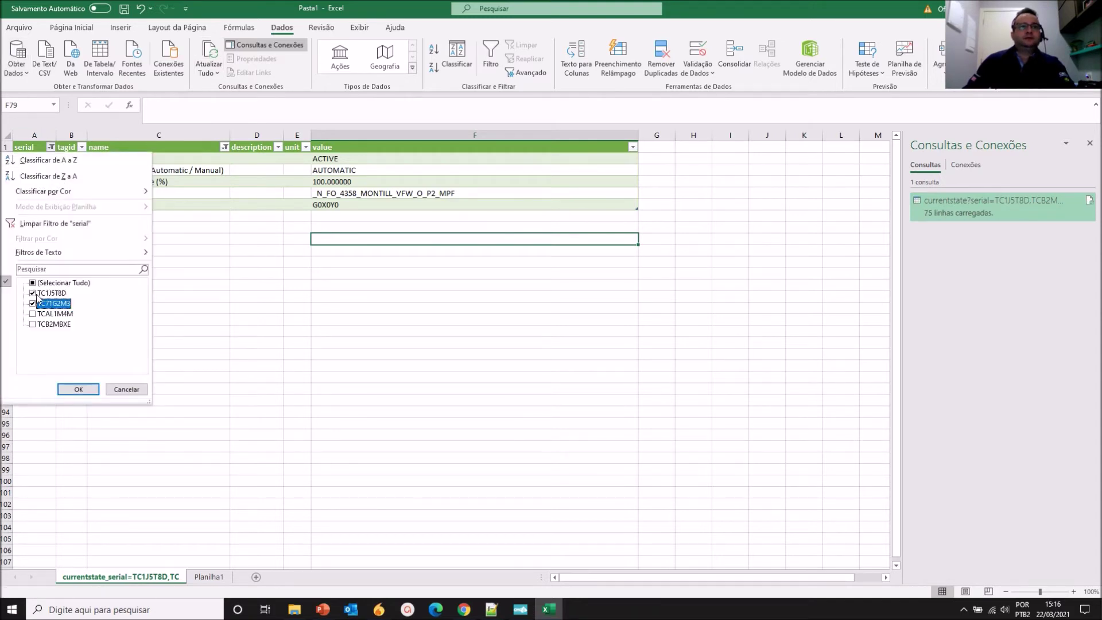
left_click(80, 389)
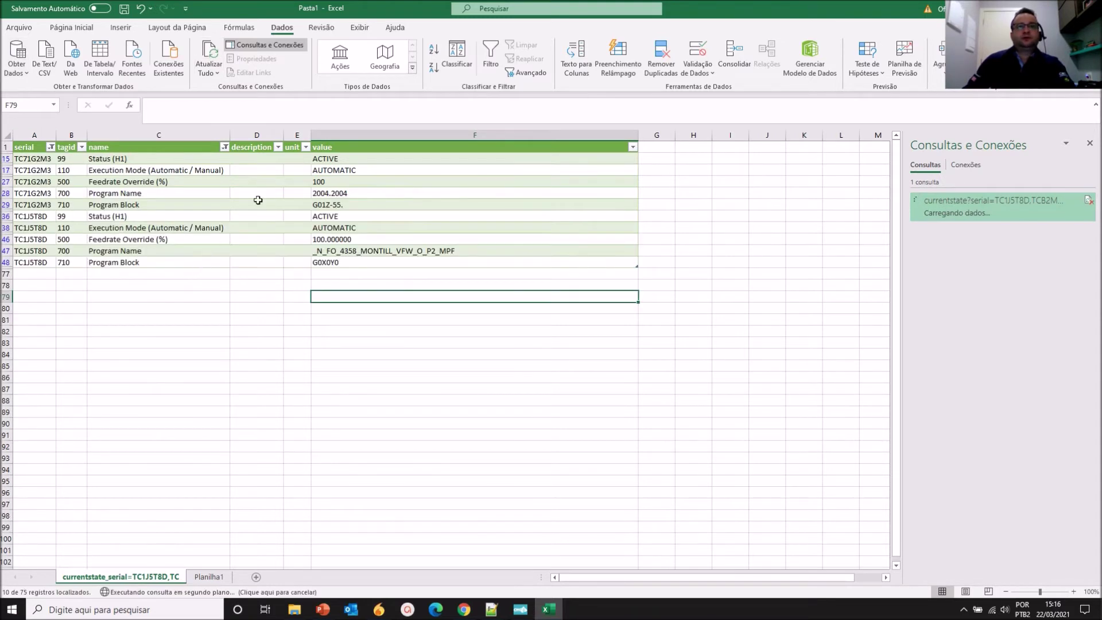
left_click(210, 54)
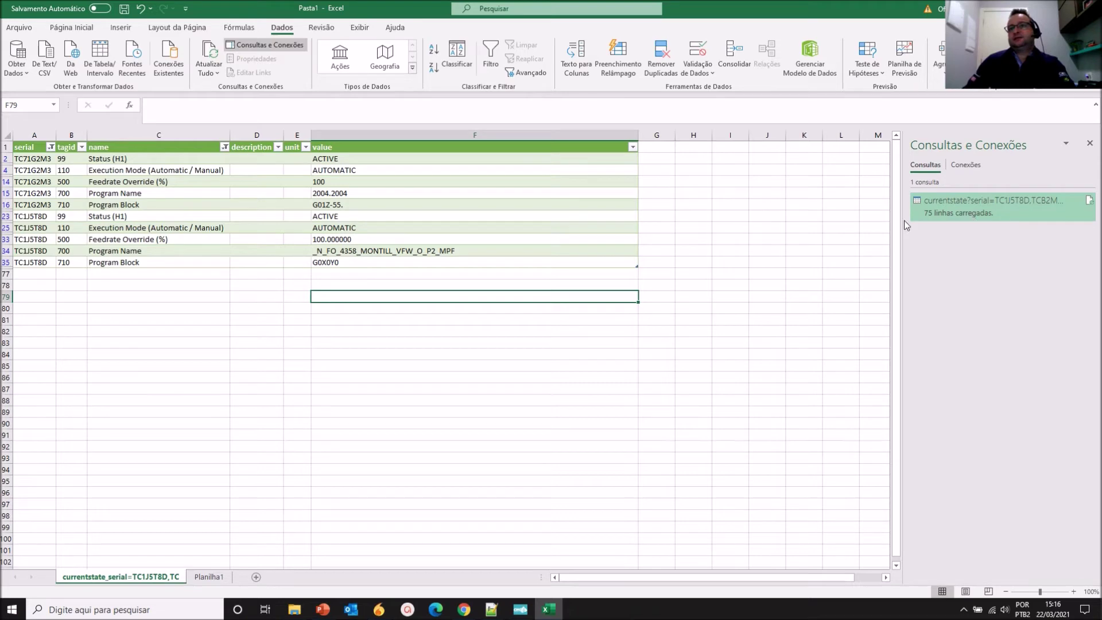
left_click(209, 55)
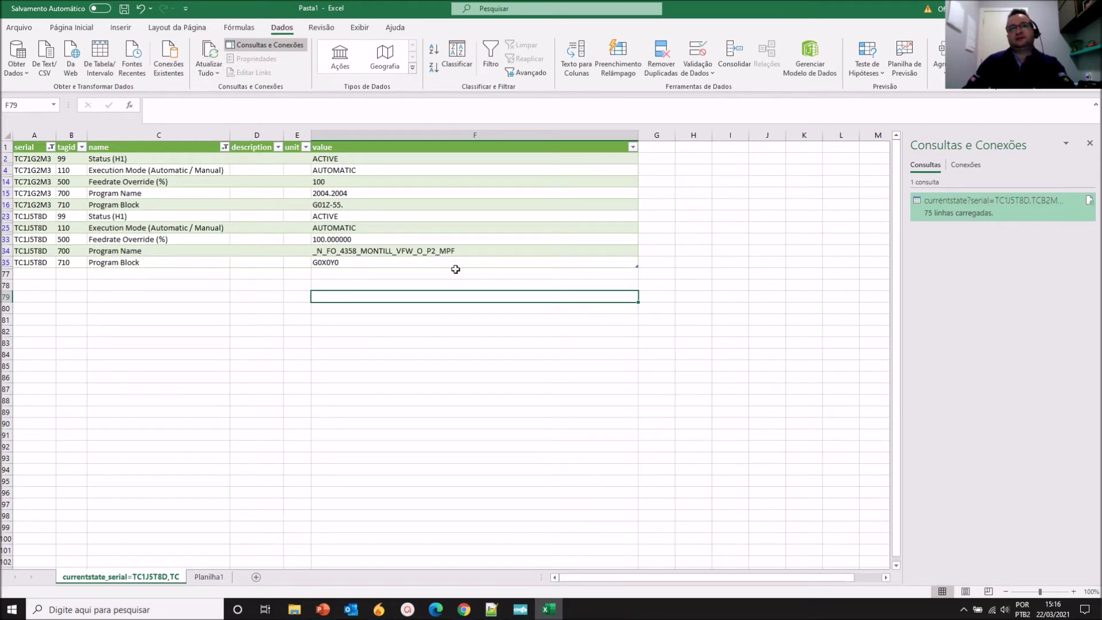
- Include machines TCAL1M4M and TCB2MBXE in the serial filter as well and refresh the data
left_click(50, 147)
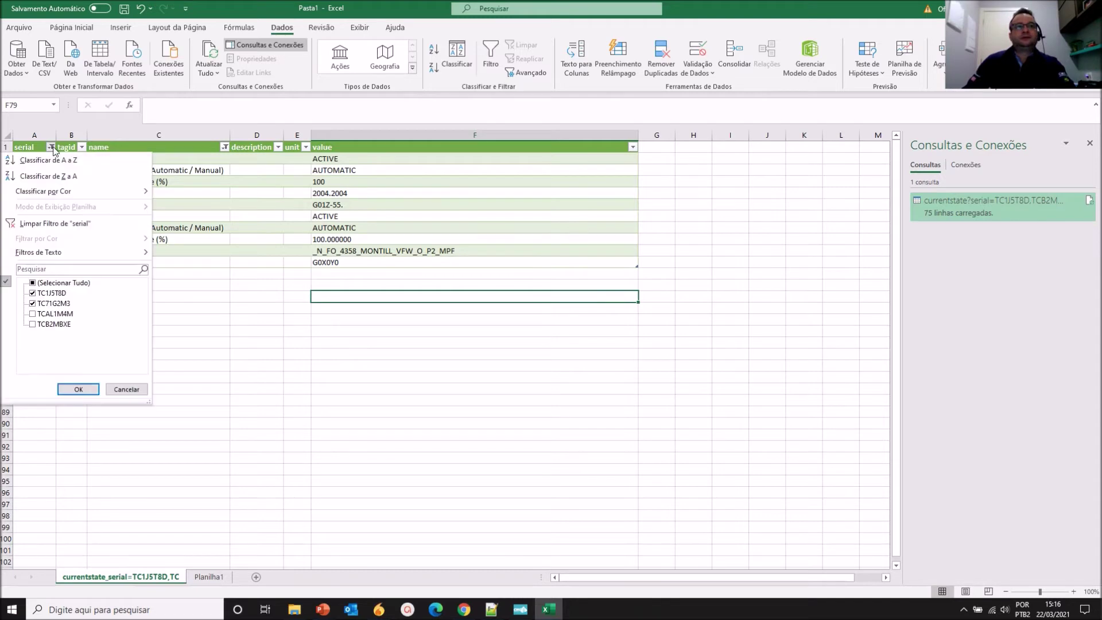
left_click(33, 314)
left_click(32, 325)
left_click(78, 389)
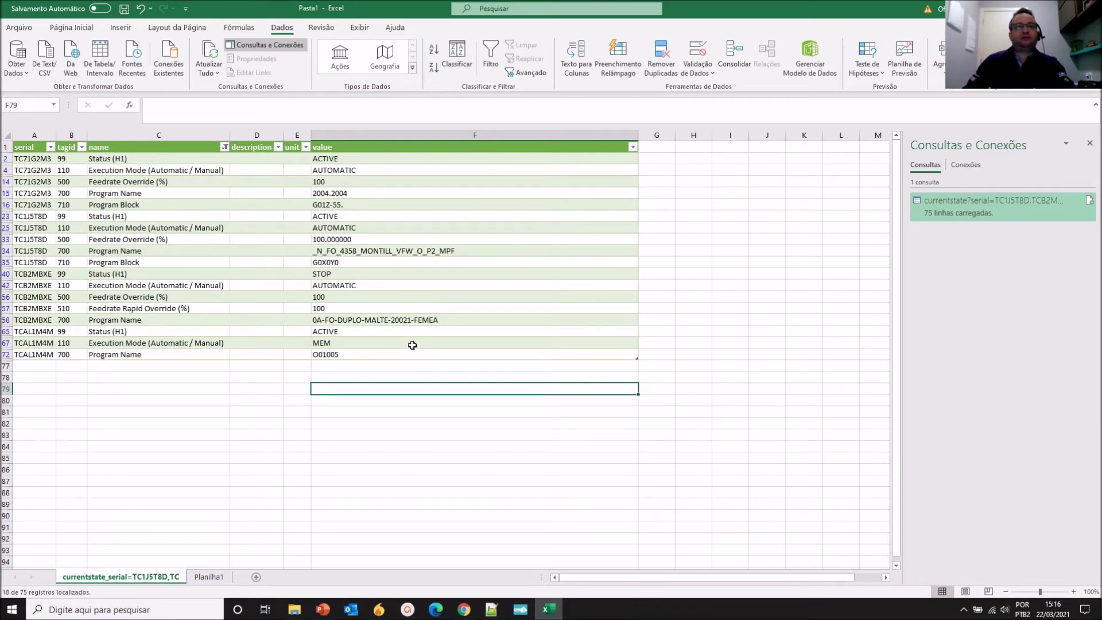
left_click(205, 54)
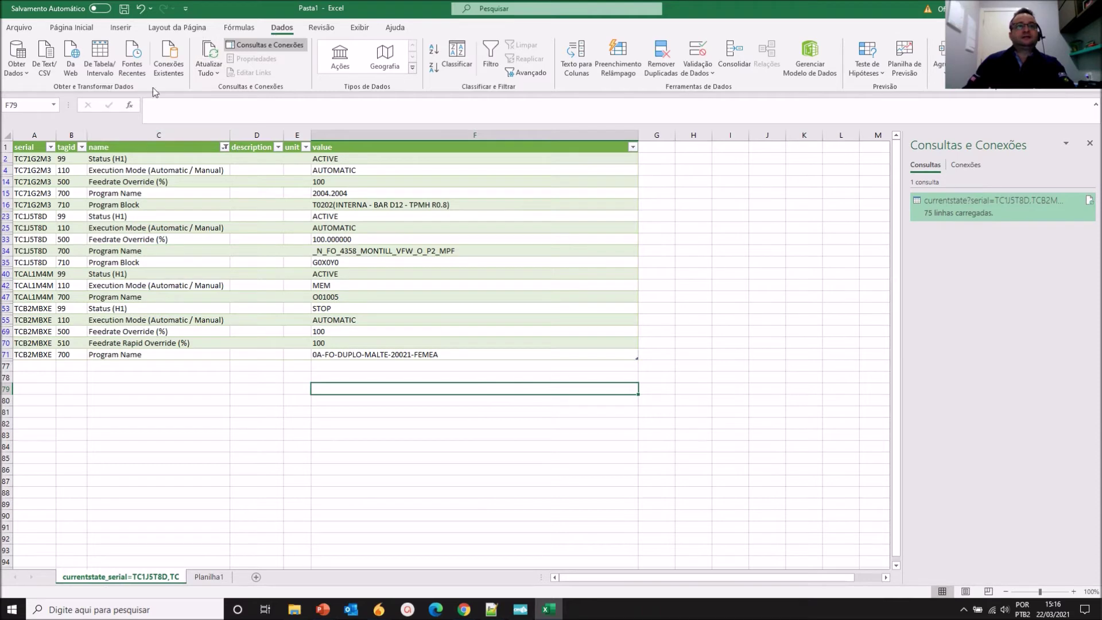
- Remove machines TCAL1M4M and TC1J5T8D from the serial filter and refresh the data
left_click(50, 149)
left_click(35, 314)
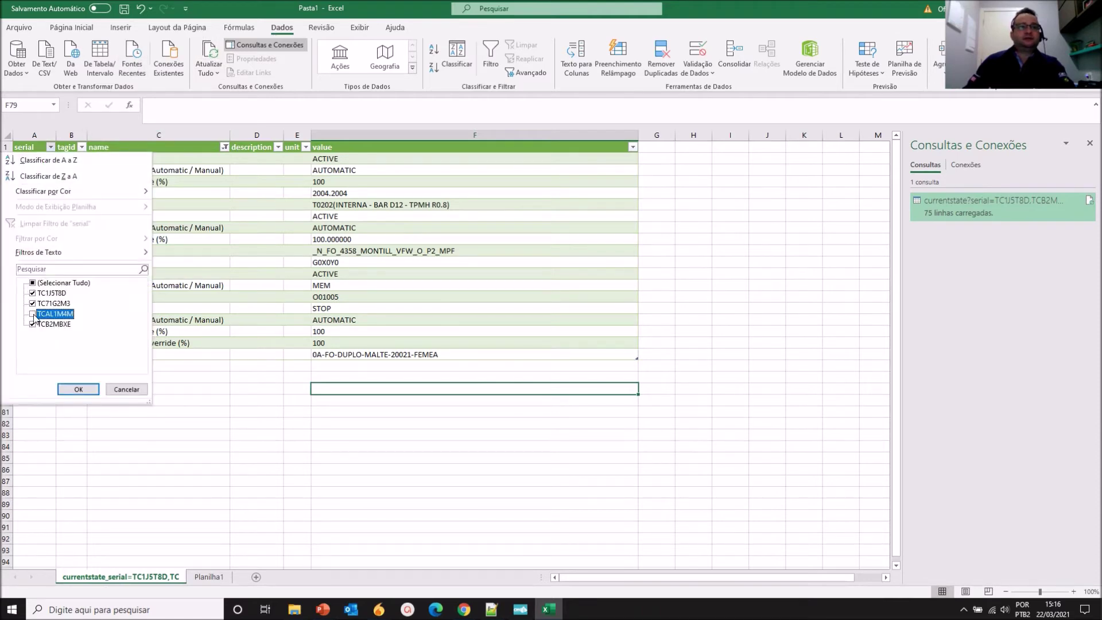
left_click(32, 293)
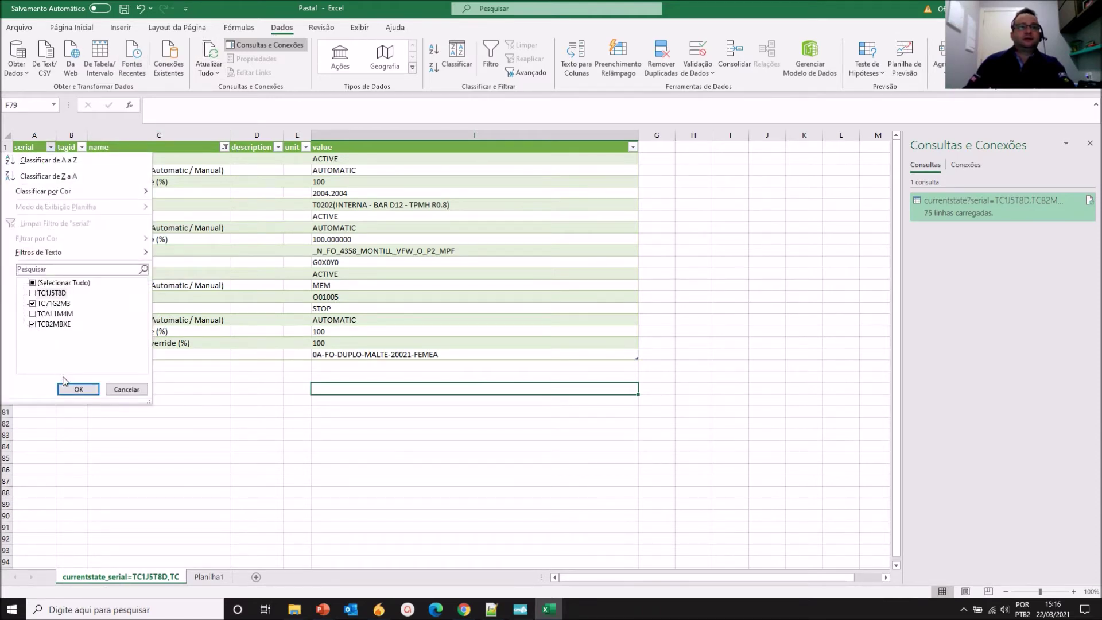
left_click(79, 389)
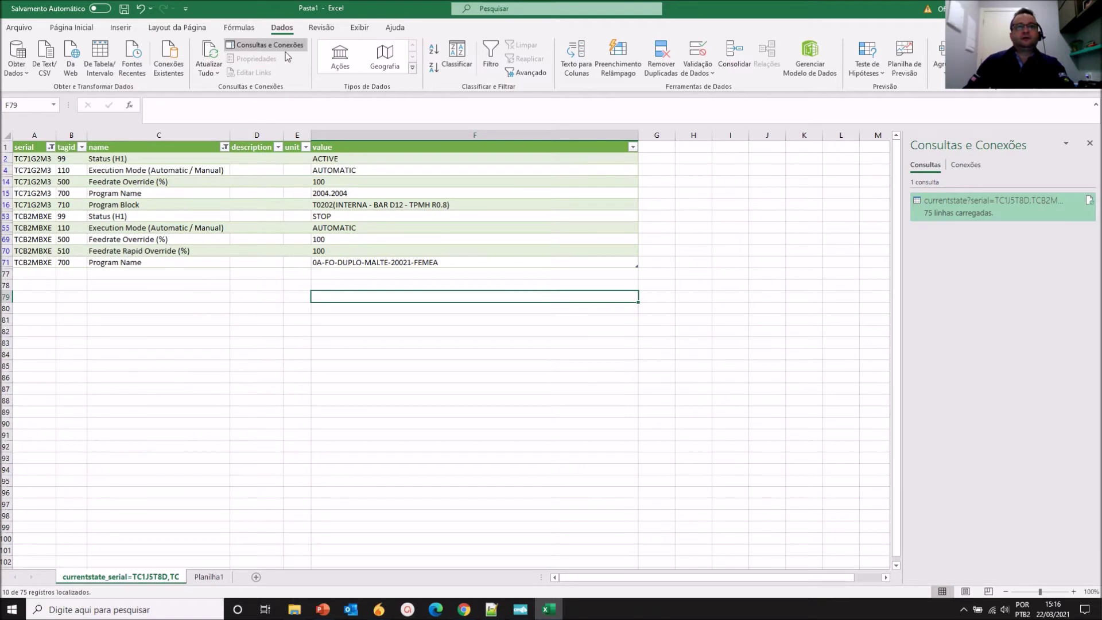
left_click(210, 54)
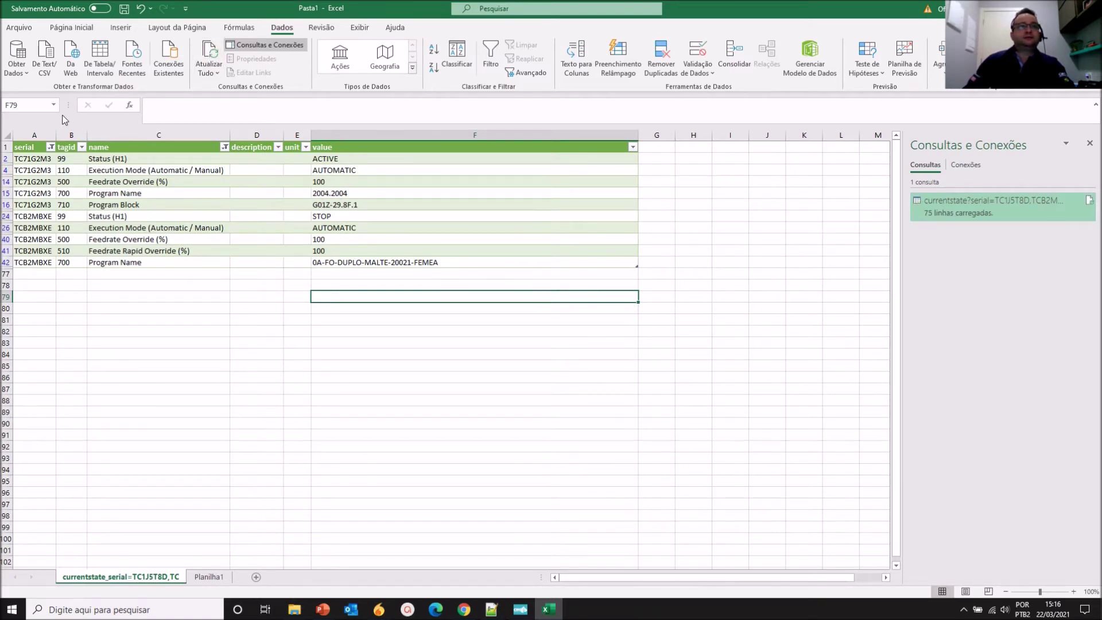
- Exclude machine TCB2MBXE from the serial filter, leaving only TC71G2M3, and refresh the data repeatedly
left_click(50, 148)
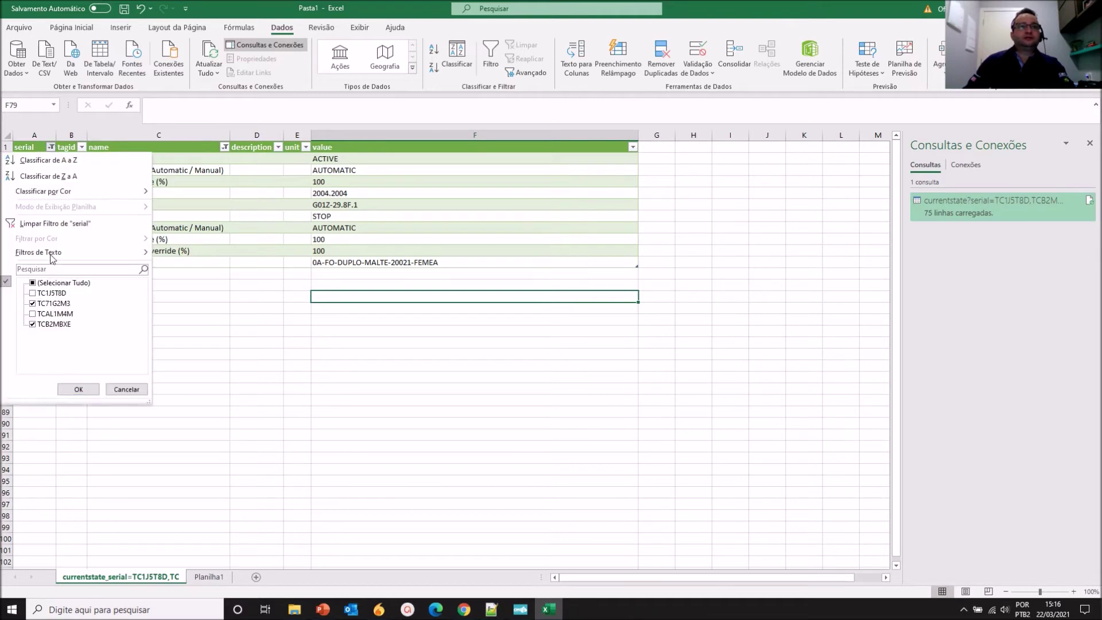
left_click(32, 324)
left_click(78, 389)
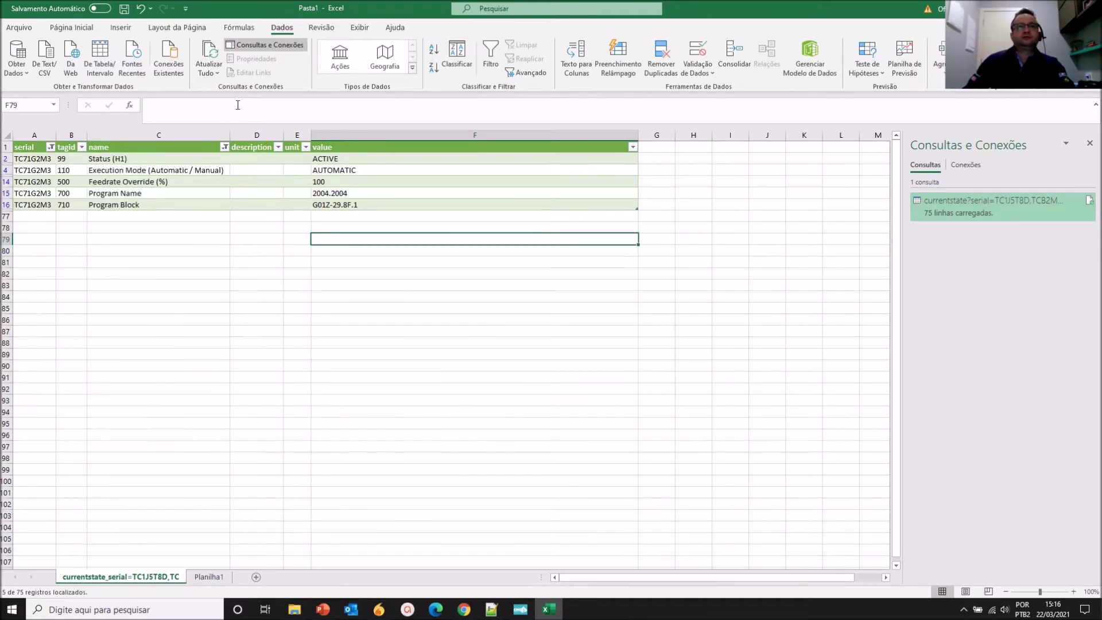
left_click(211, 58)
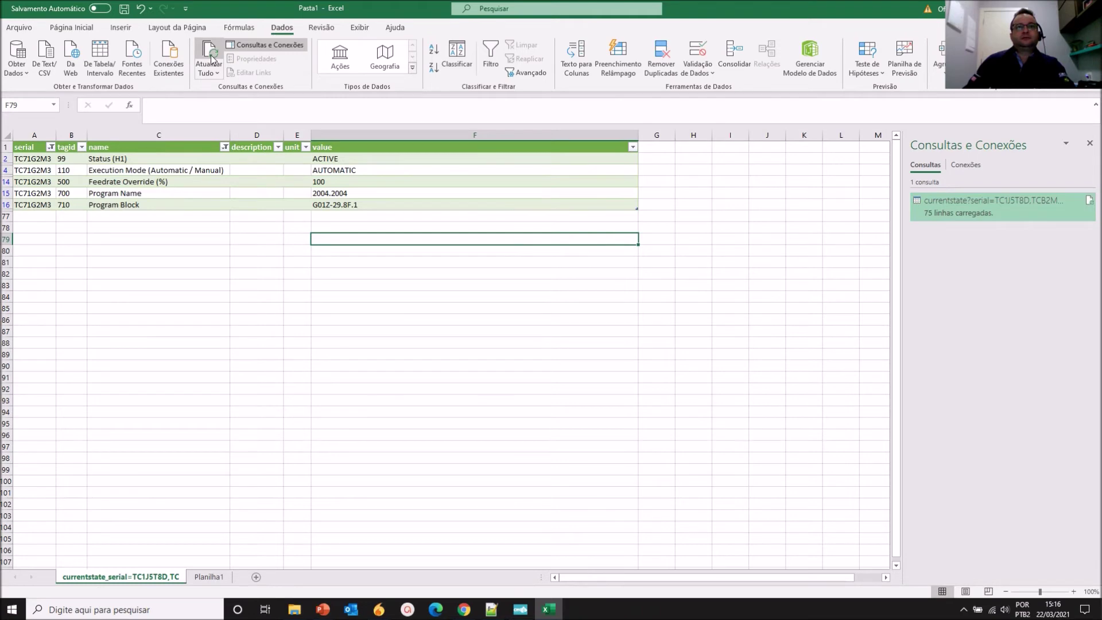
left_click(212, 60)
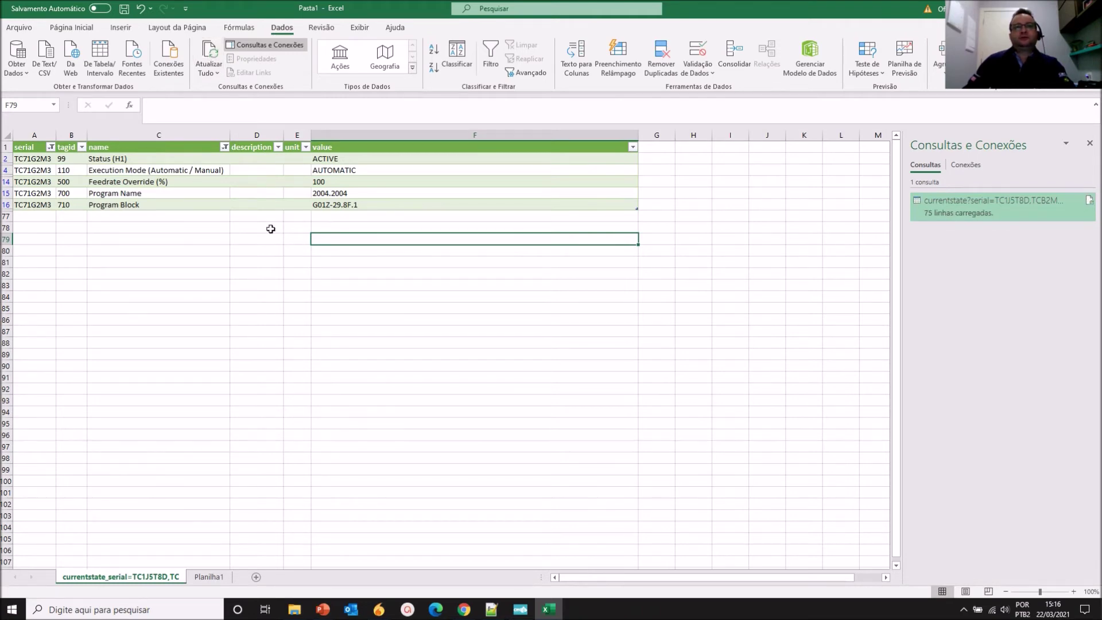
left_click(205, 65)
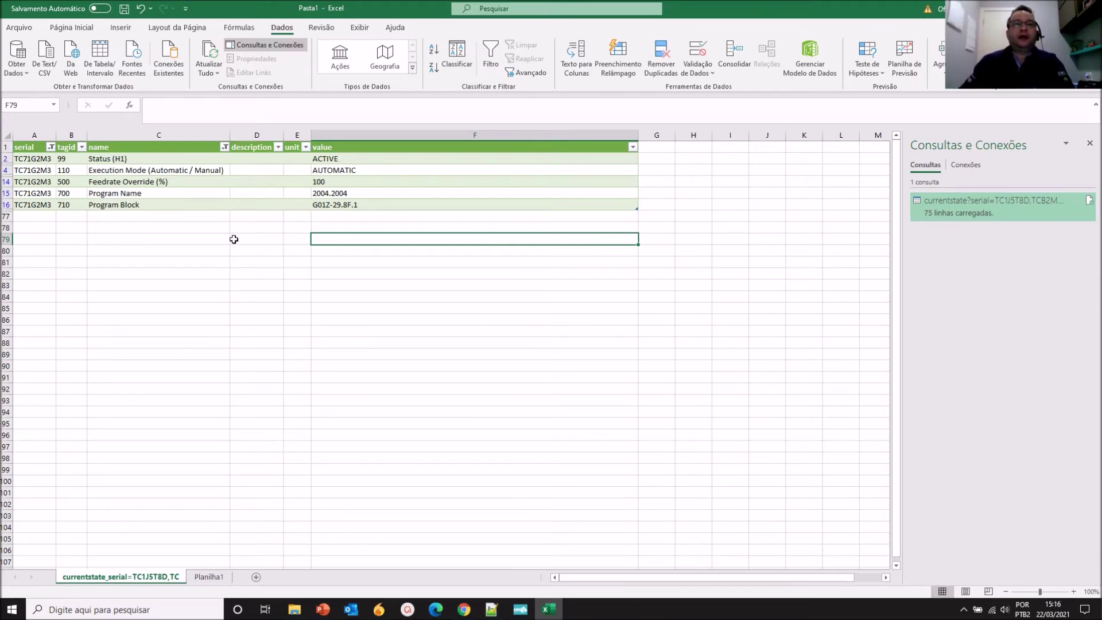
- Add a new worksheet, copy the overallactive request URL from the text file in Notepad++, and return to Excel
left_click(256, 577)
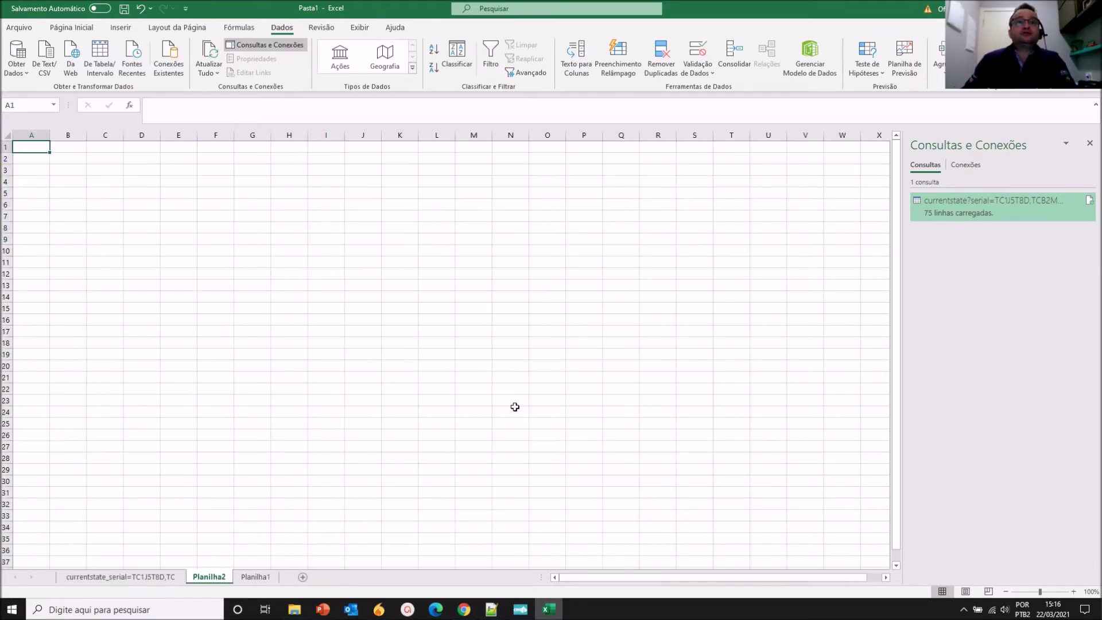
left_click(491, 609)
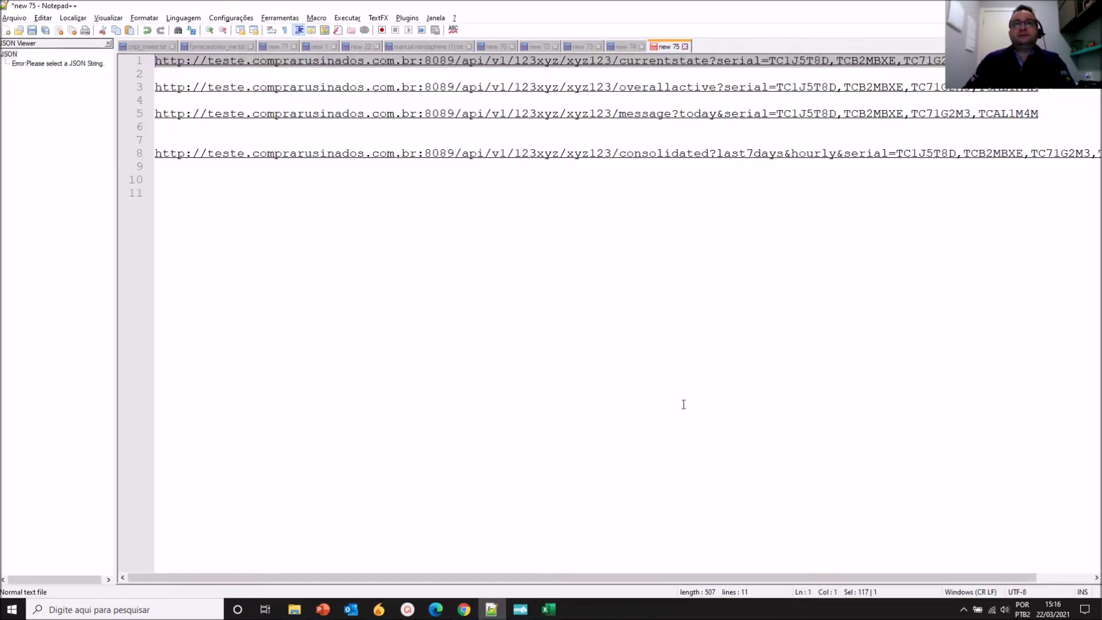
left_click_drag(1046, 89, 151, 89)
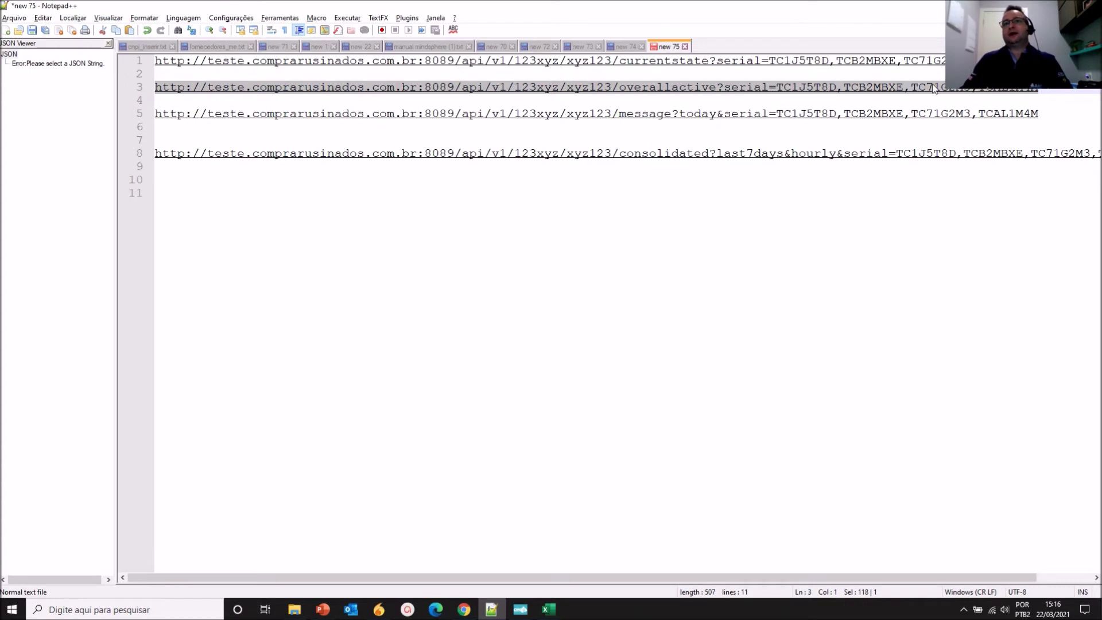
key("alt+Tab")
key("ctrl+alt+F5")
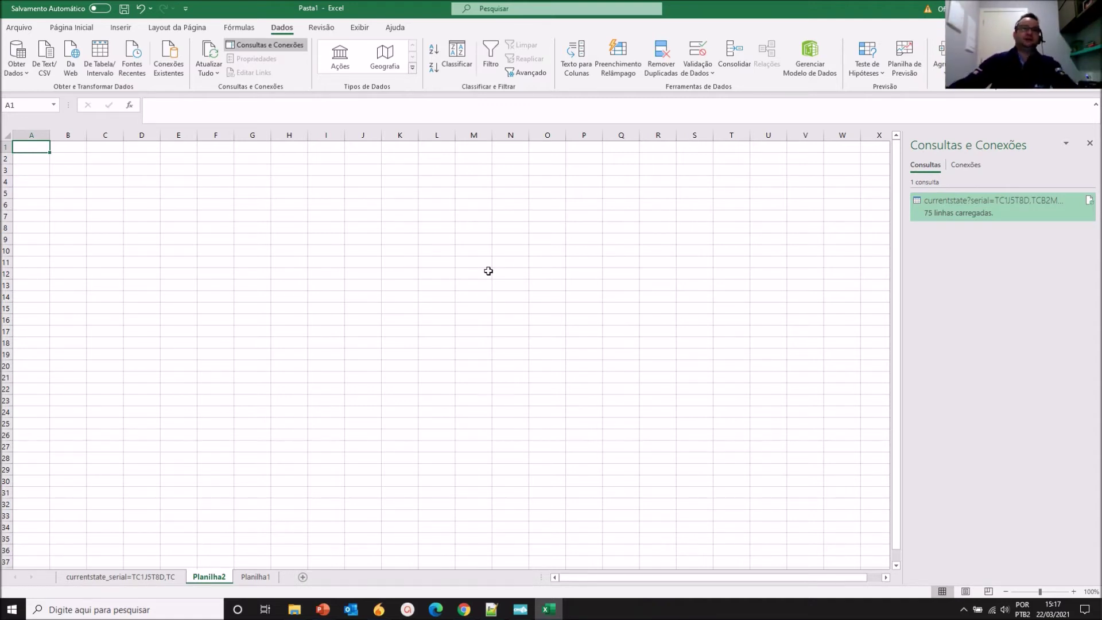
- Create a query from the web using the copied overallactive URL for the four machine serials
left_click(18, 60)
mouse_move(93, 207)
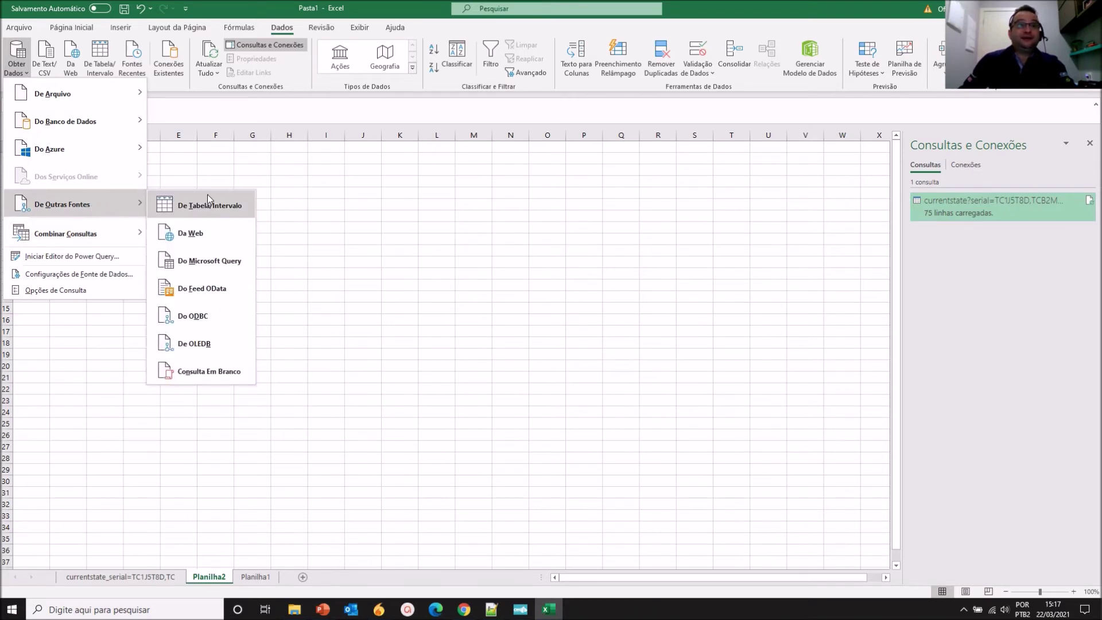
left_click(183, 231)
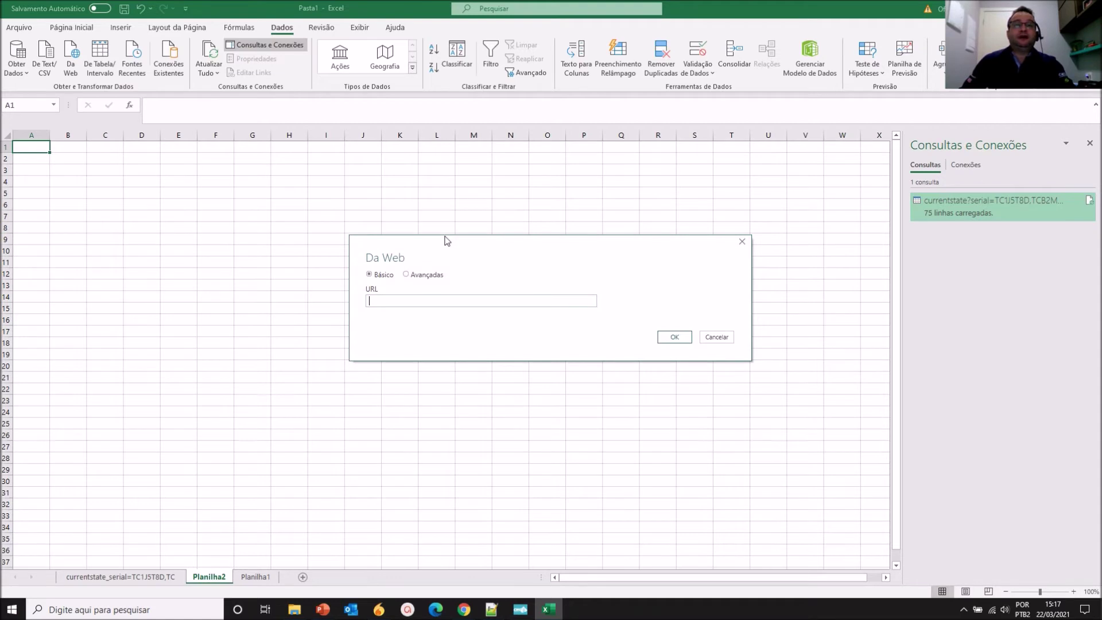
key("ctrl+v")
left_click(660, 338)
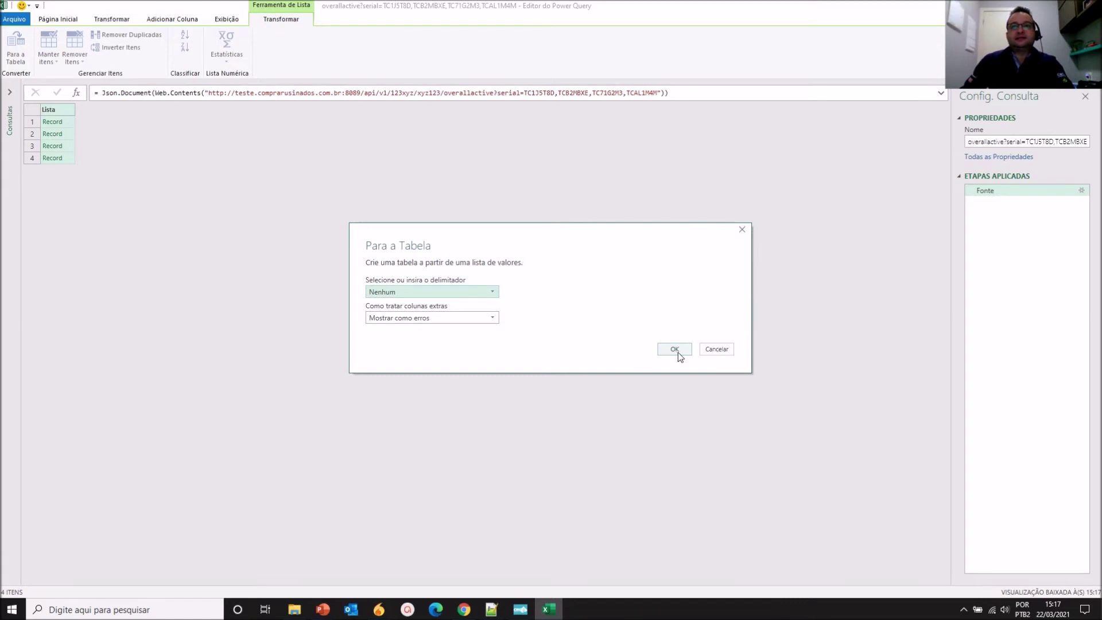
- Convert the record list to a table with no delimiter and expand Column1 into all its fields without the original name prefix
left_click(675, 350)
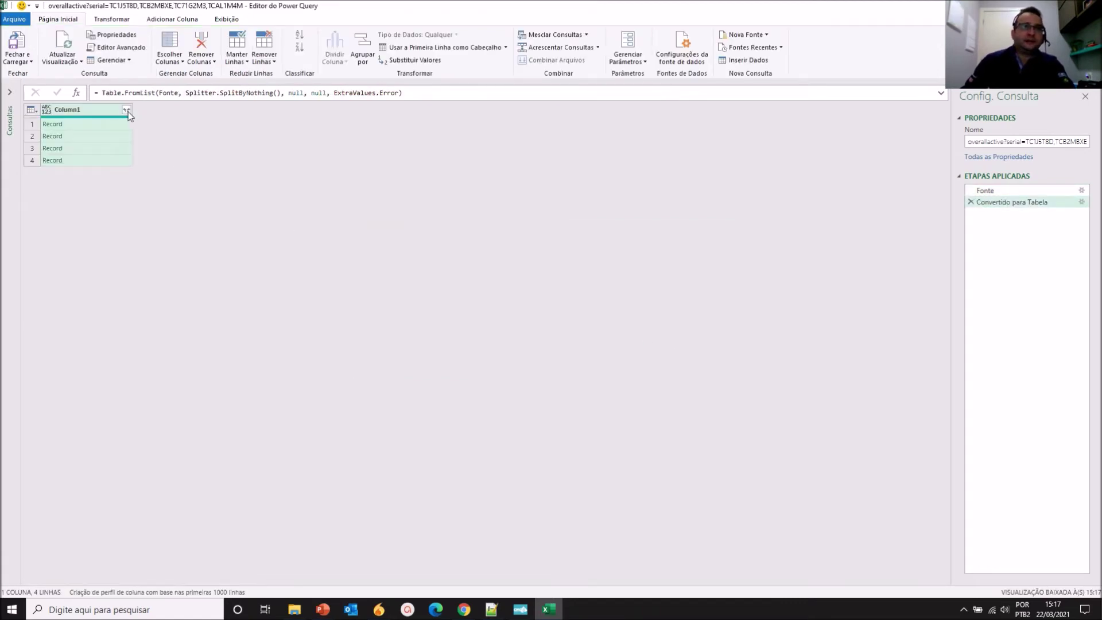
left_click(127, 112)
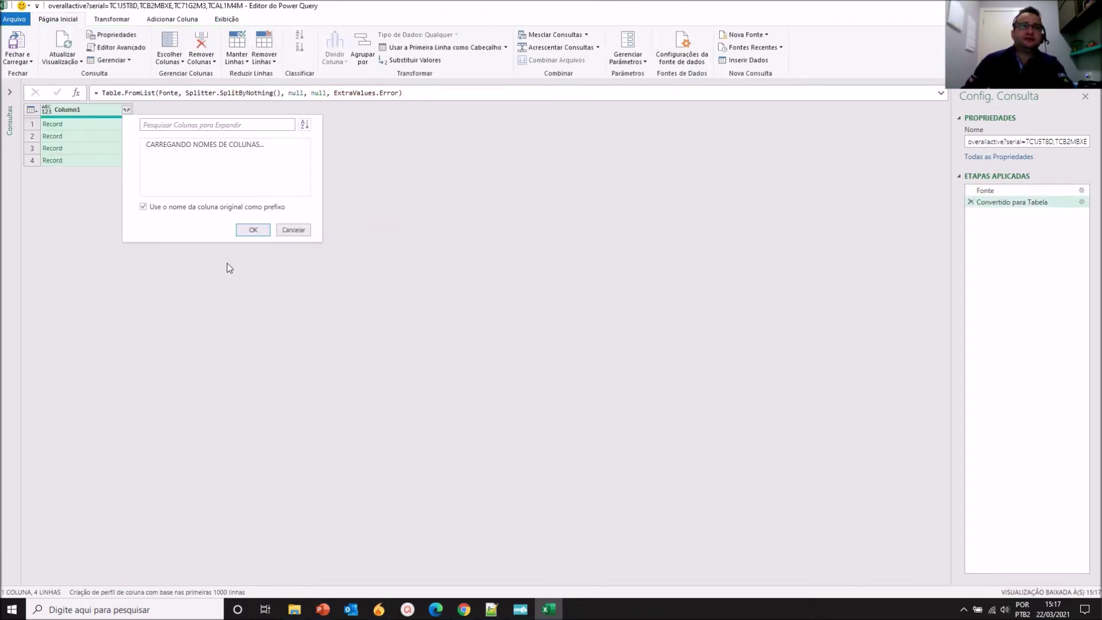
left_click(187, 280)
left_click(245, 317)
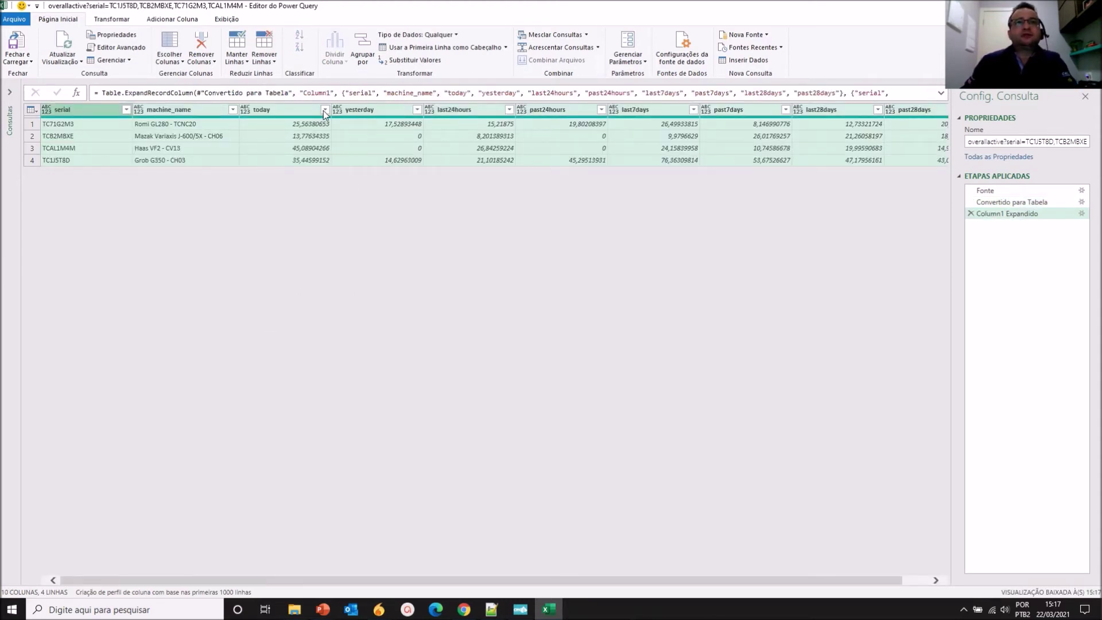
- Set the today column's data type to decimal number, replacing the percentage conversion, and load the query into a worksheet
left_click(247, 110)
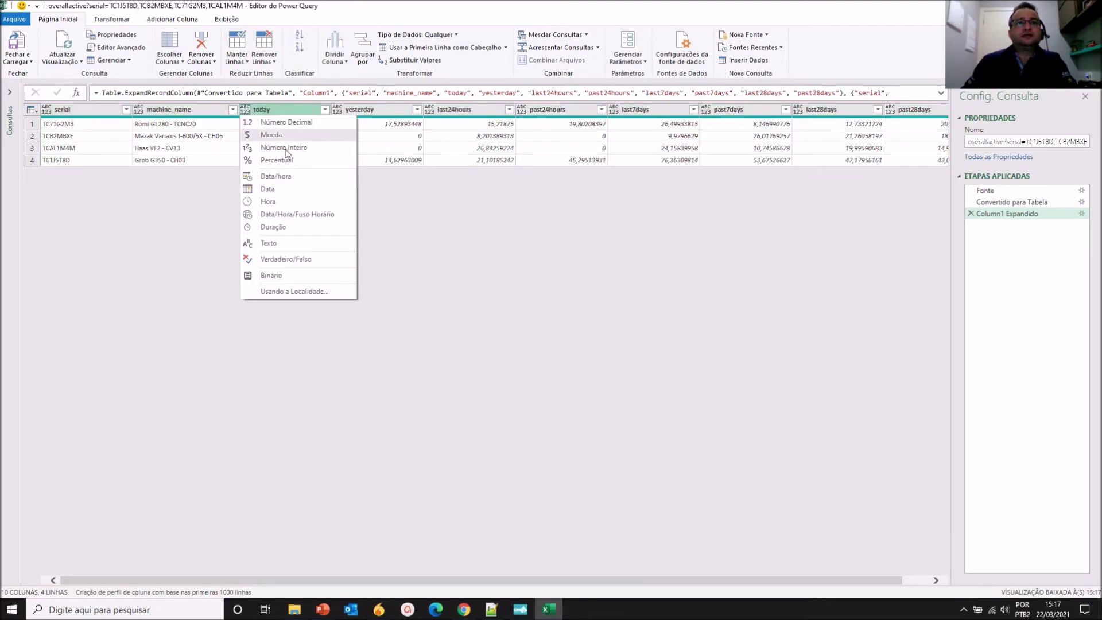
left_click(301, 160)
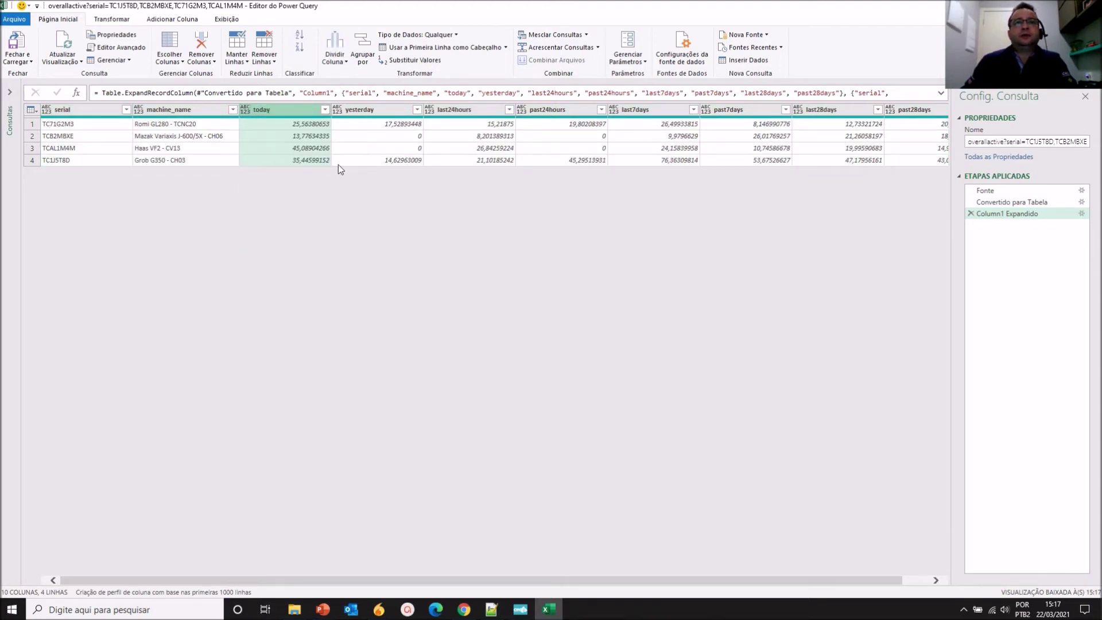
left_click(250, 112)
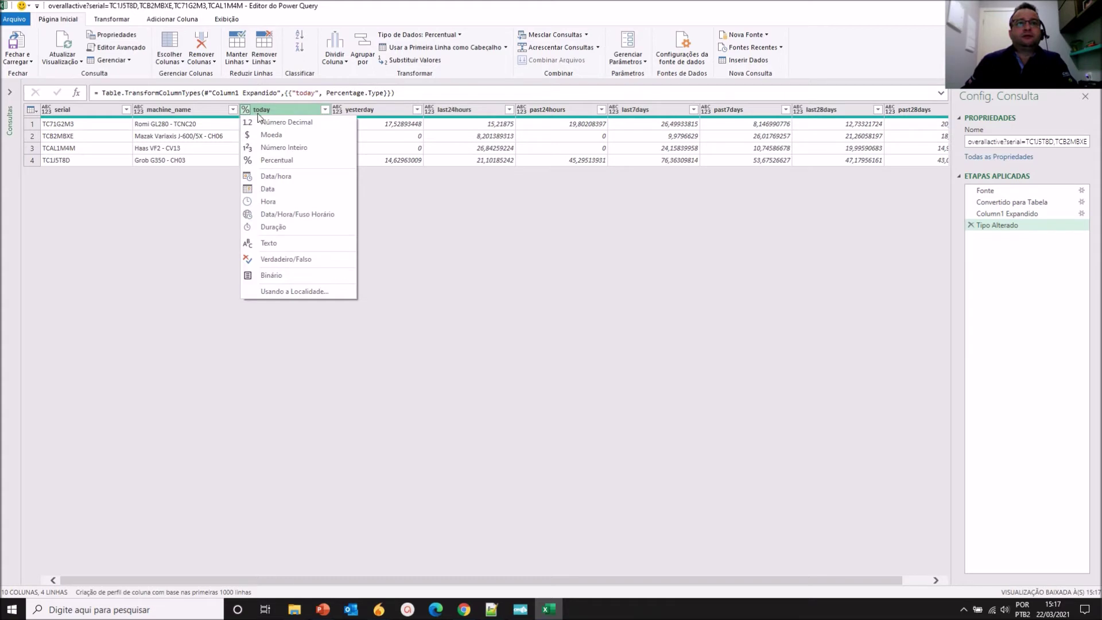
left_click(302, 136)
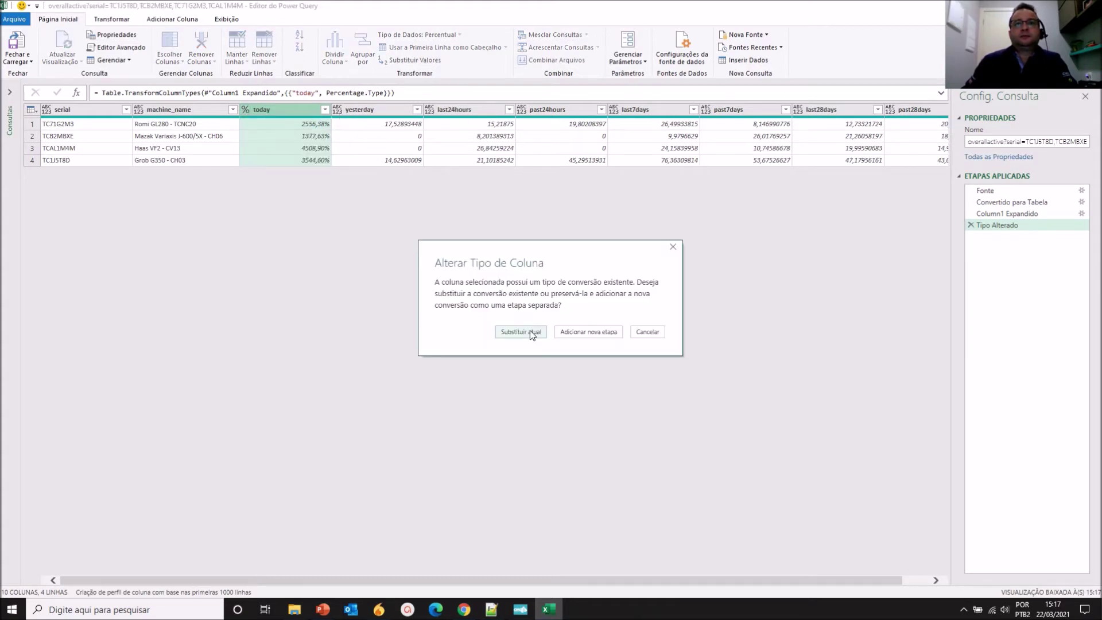
left_click(529, 331)
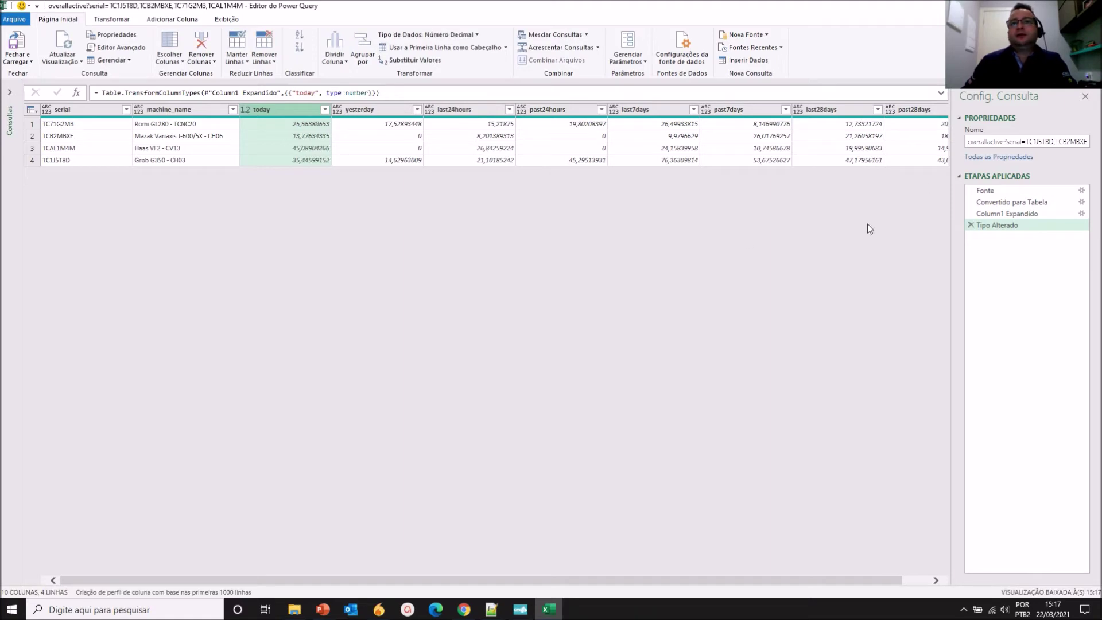
left_click(16, 49)
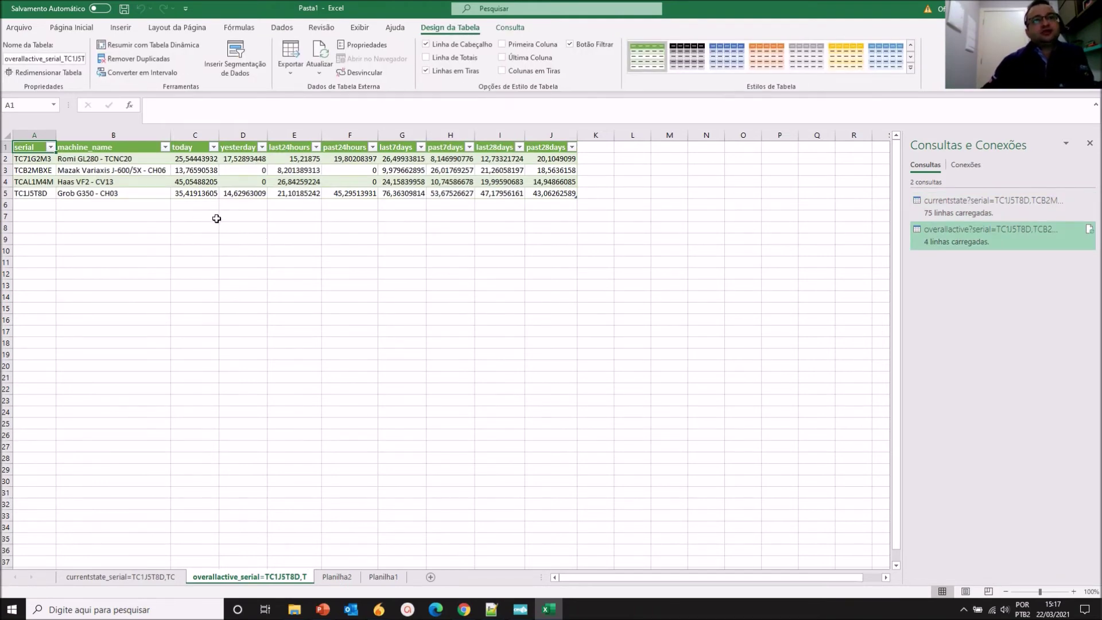
- Insert a recommended pie chart from the machine_name and today columns, including their headers, for all four machines
left_click(115, 159)
left_click(196, 169)
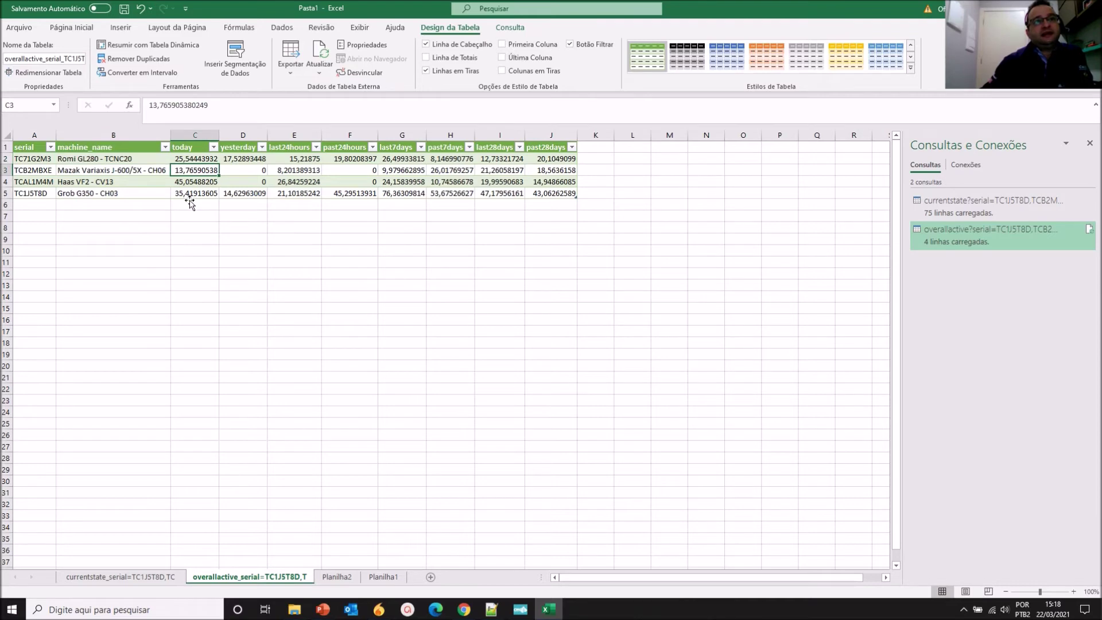
left_click(200, 180)
left_click(197, 192)
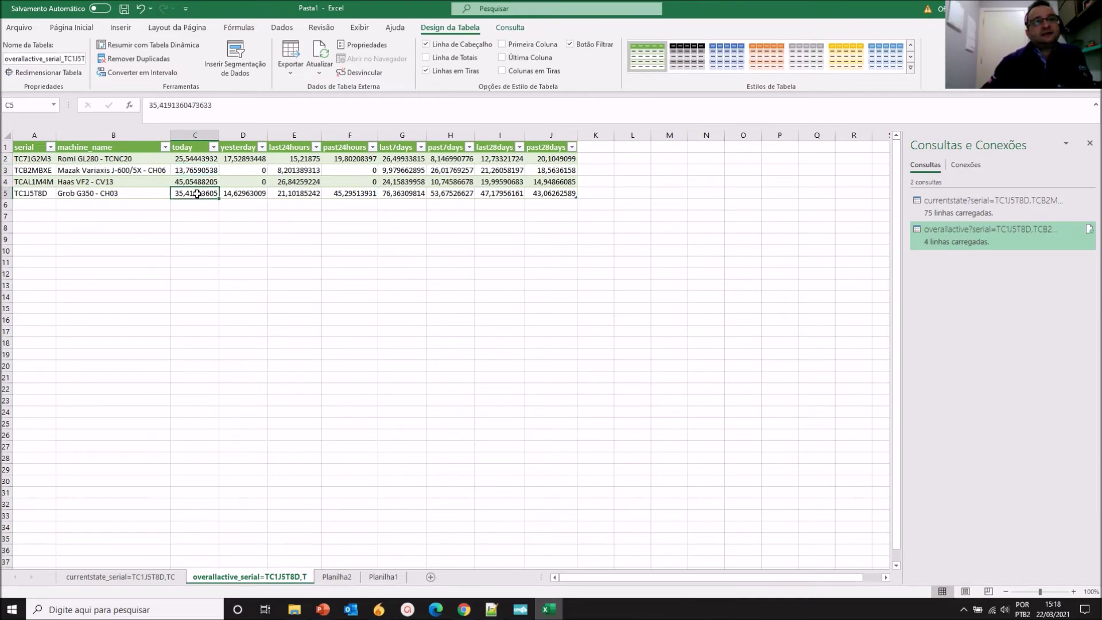
left_click_drag(111, 150, 184, 192)
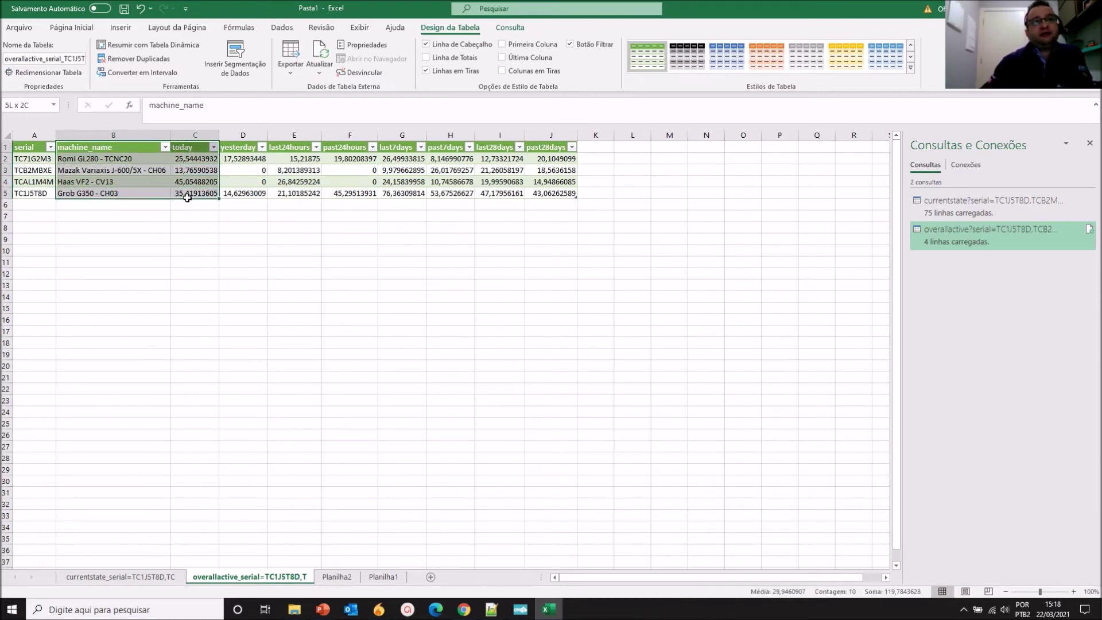
left_click(121, 28)
left_click(474, 71)
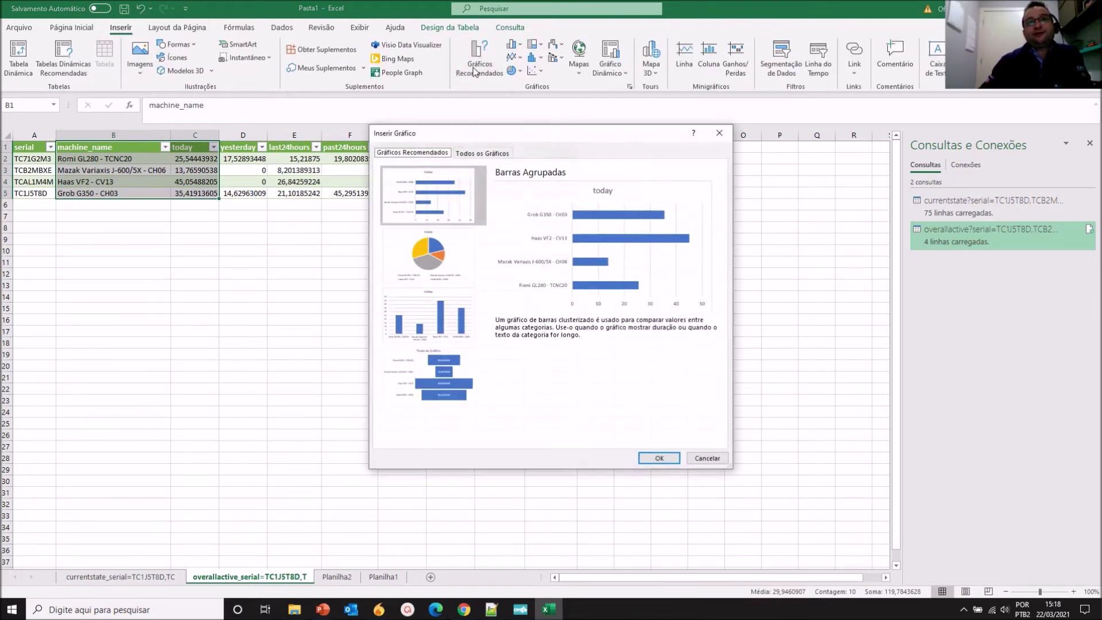
left_click(435, 254)
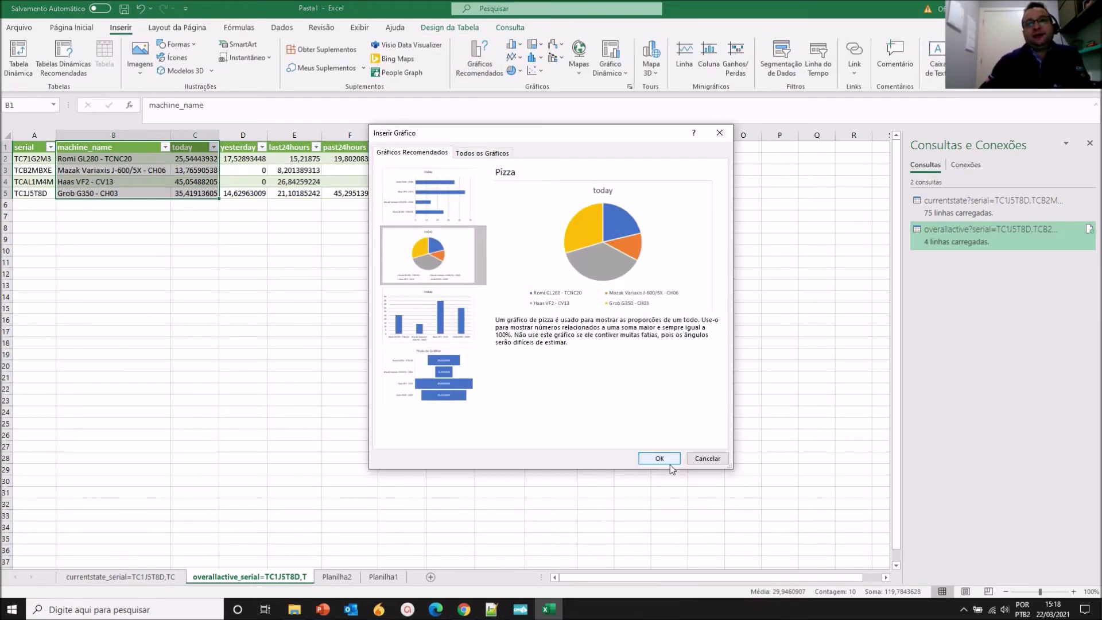
left_click(668, 462)
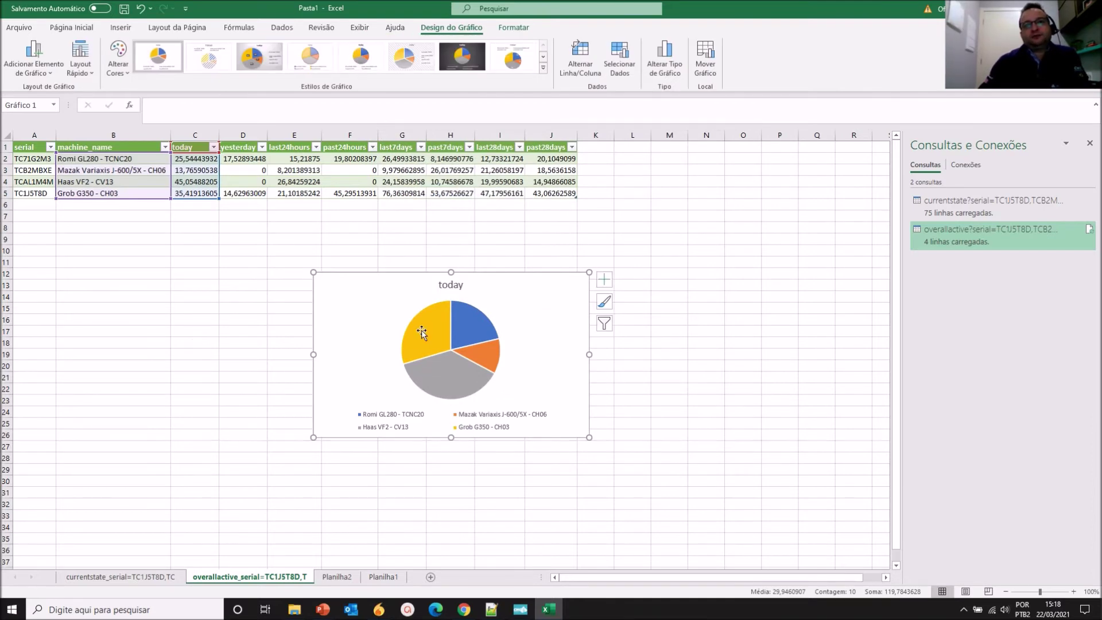
- Add data labels to the today pie chart's slices and enlarge the chart
right_click(422, 331)
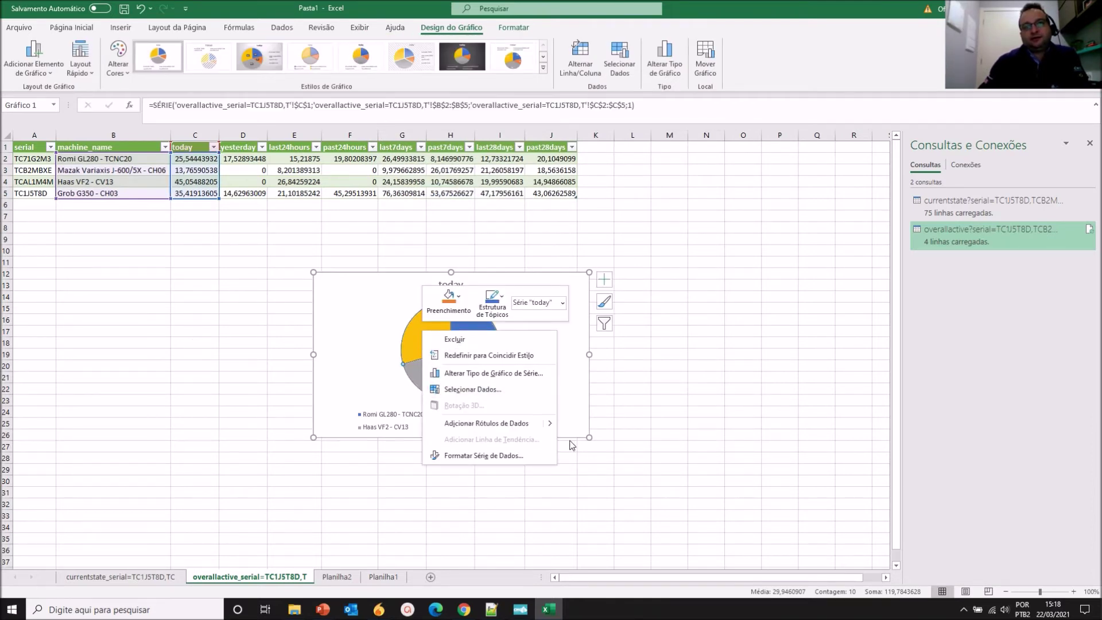
left_click(529, 425)
left_click_drag(766, 423, 743, 423)
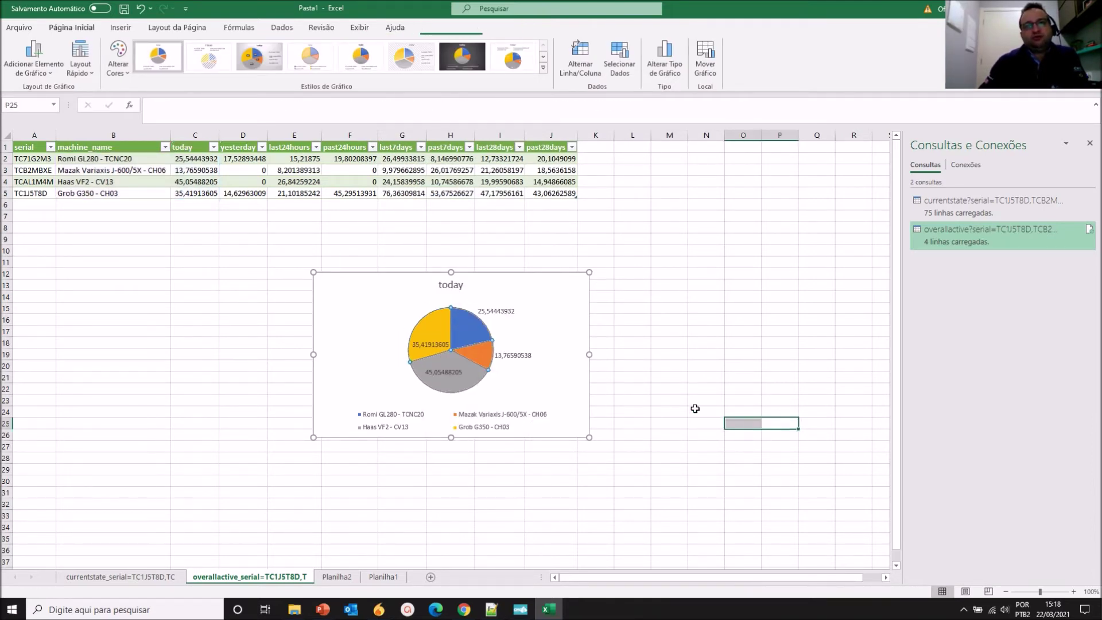
left_click(564, 405)
left_click_drag(591, 441, 736, 506)
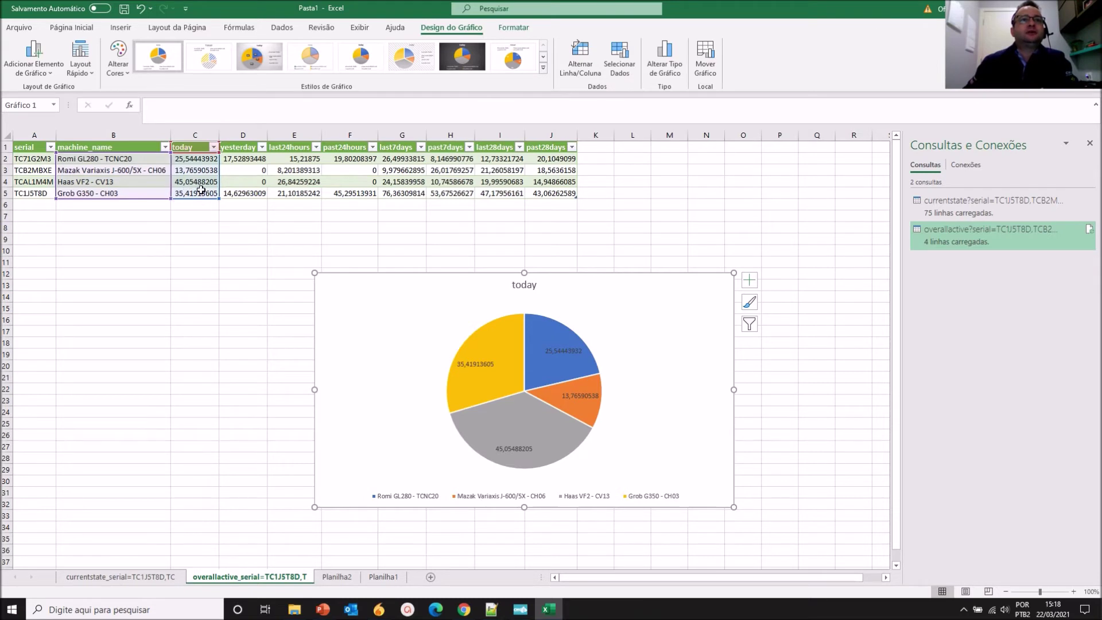
left_click(243, 364)
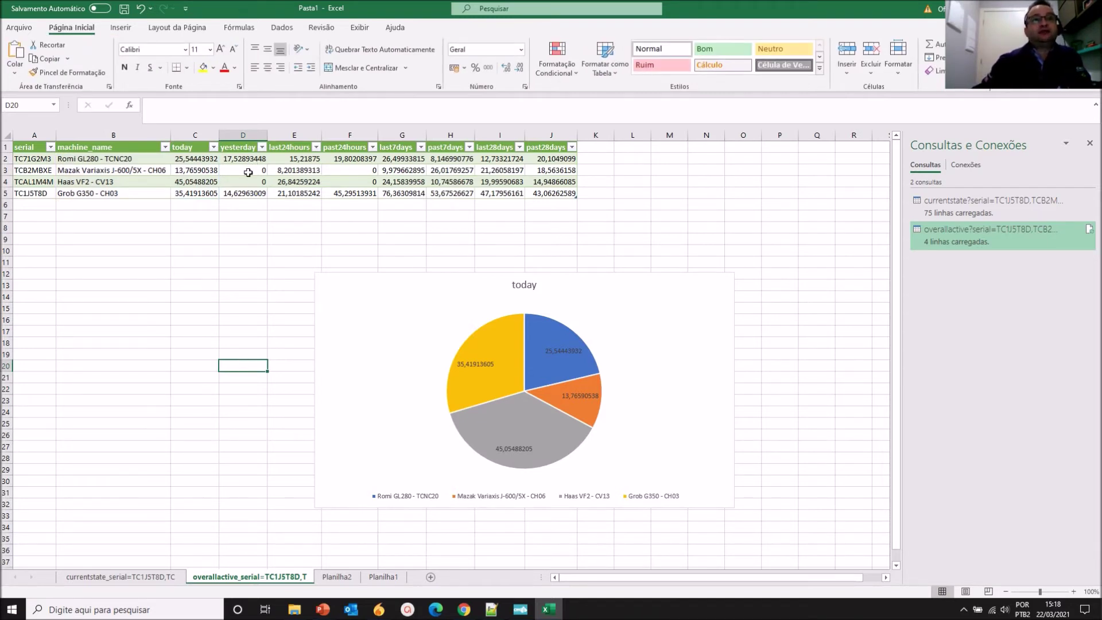
- Move the today pie chart to just beneath the activity table
left_click_drag(248, 171, 248, 182)
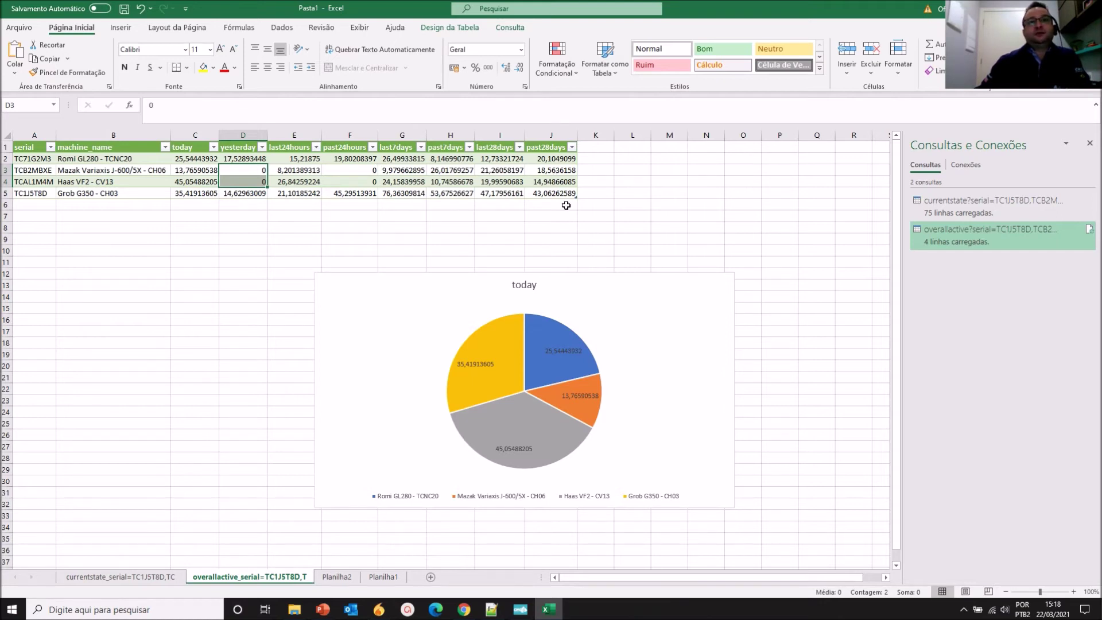
left_click(560, 195)
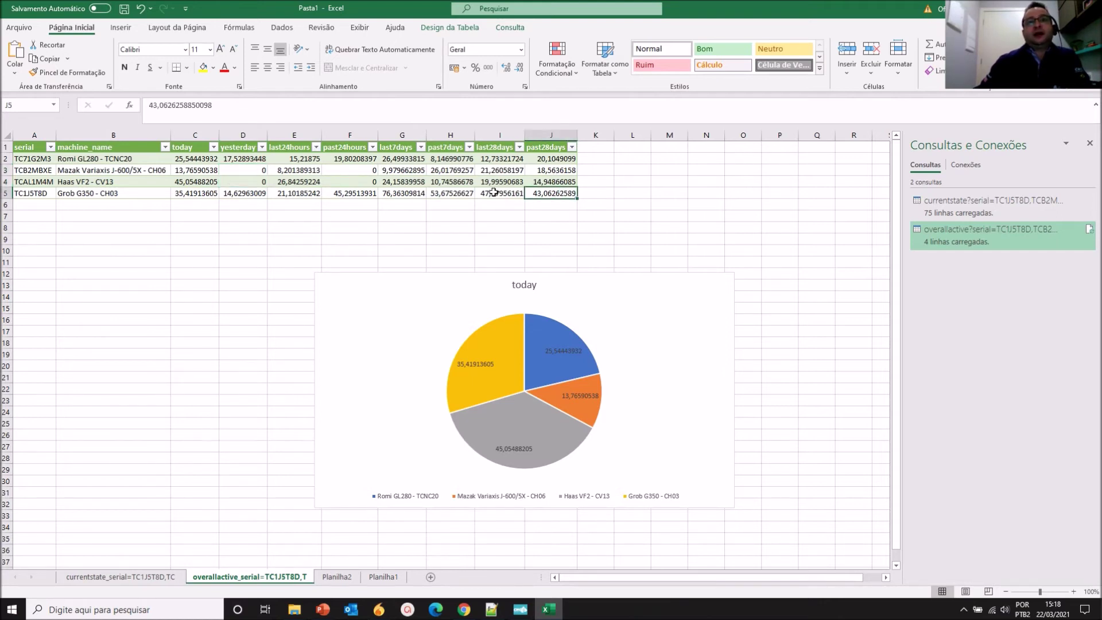
left_click_drag(665, 305, 424, 244)
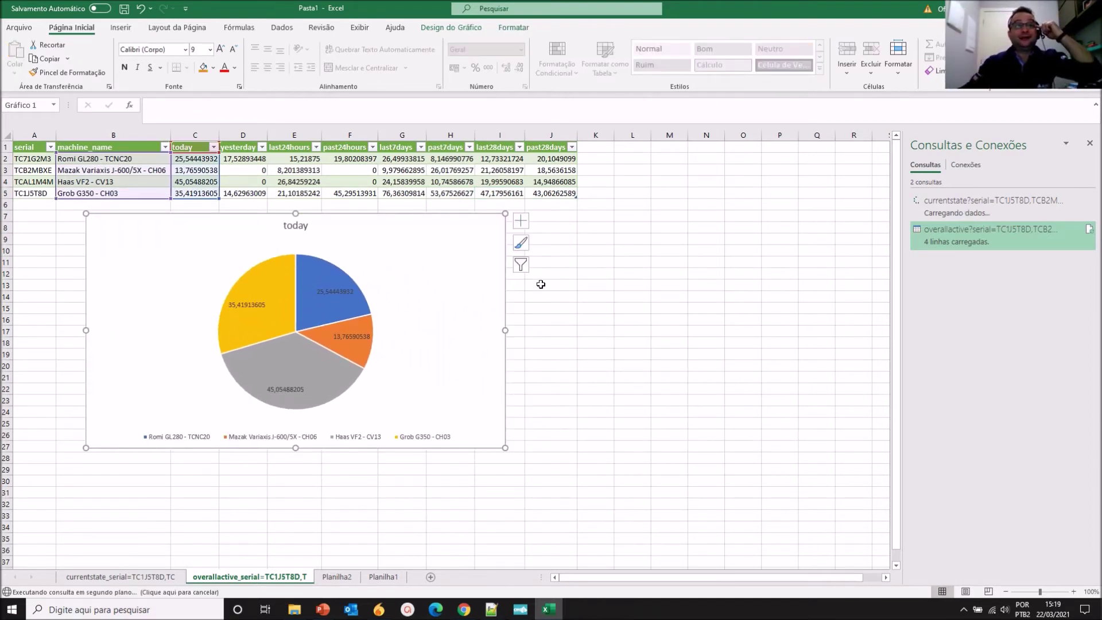
key("Escape")
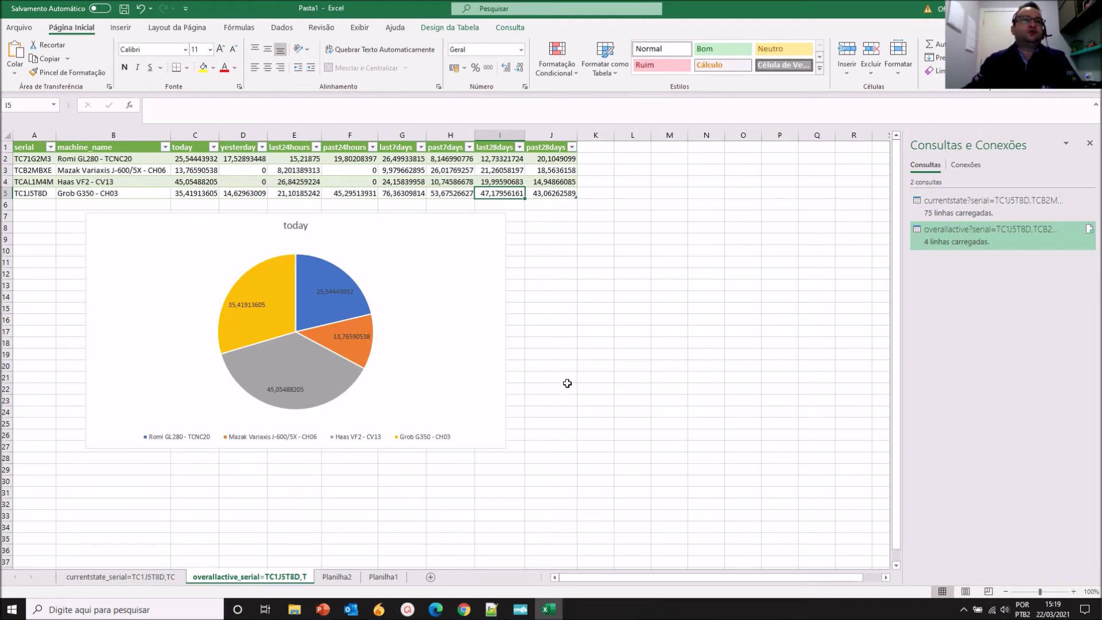
- Open the empty sheet Planilha1, copy the message?today request URL from the text file in Notepad++, and return to Excel
left_click(396, 577)
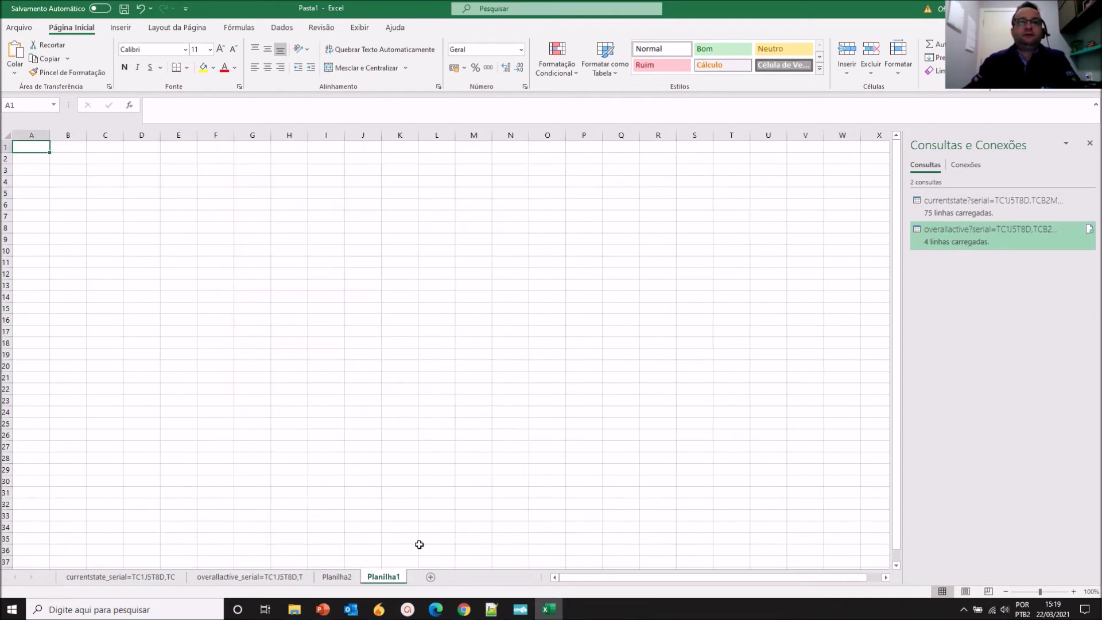
left_click(492, 609)
left_click(855, 293)
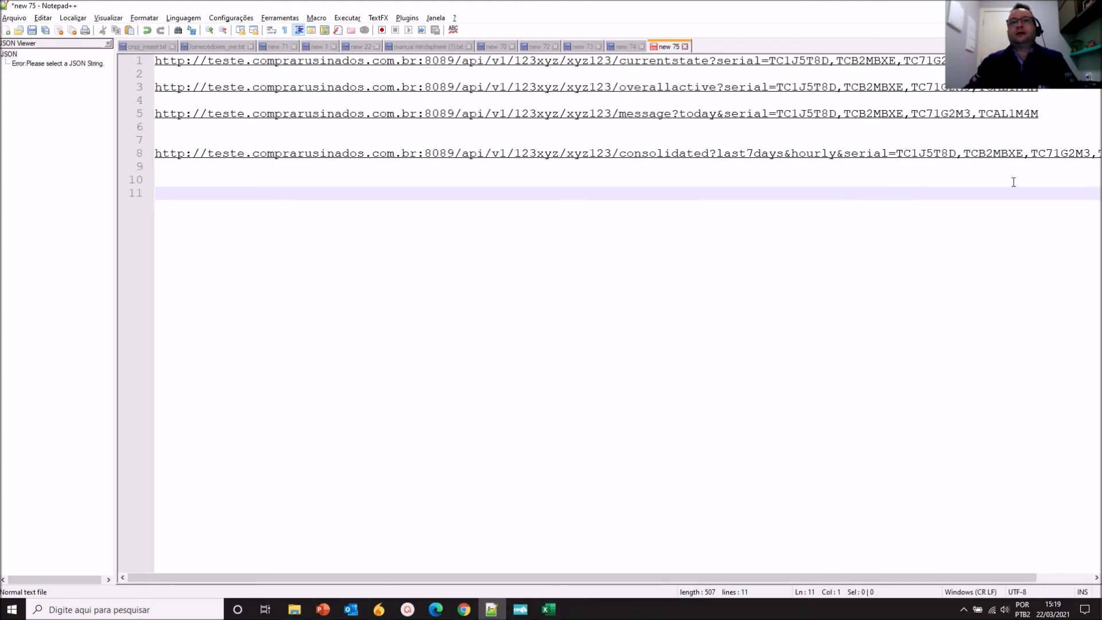
left_click_drag(1067, 119, 151, 106)
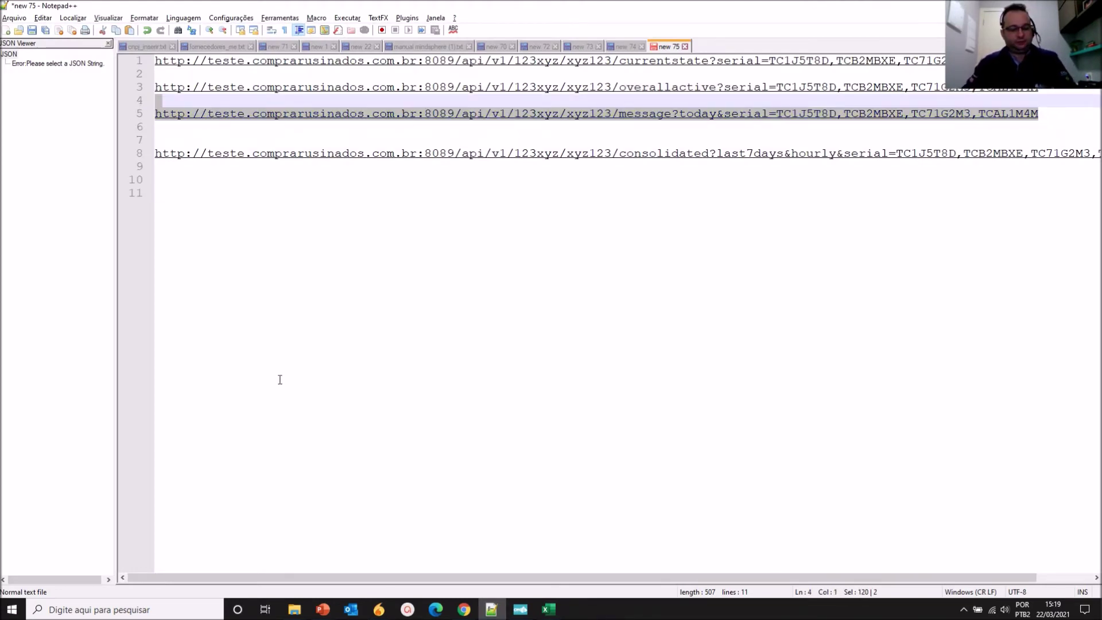
key("shift+Down")
key("alt+Tab")
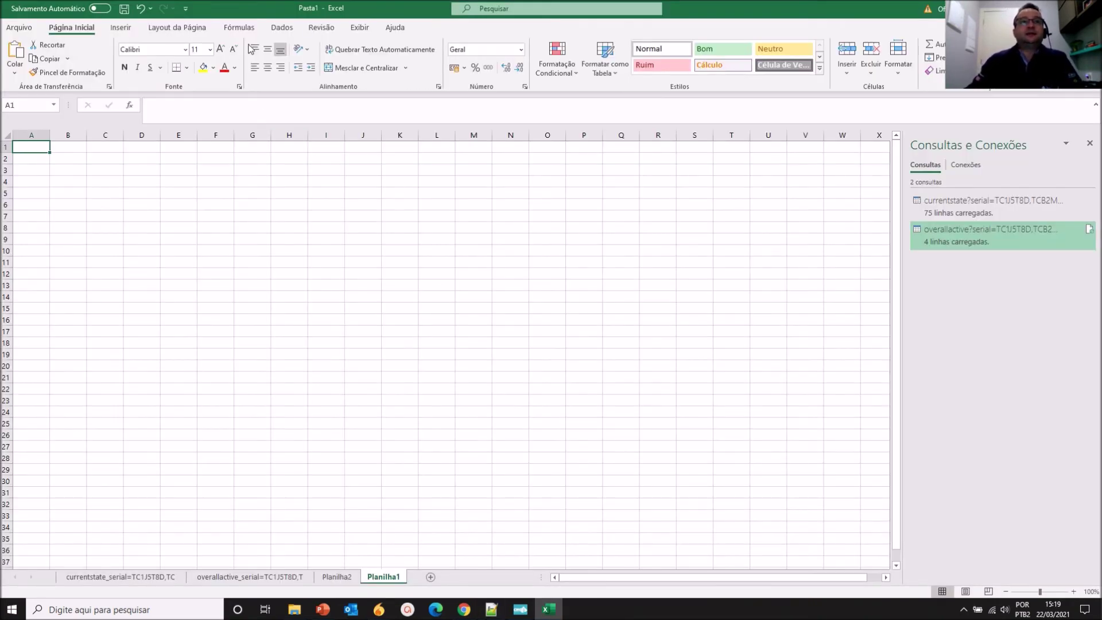
- Create a query from the web using the copied message?today URL for the four machine serials
left_click(282, 27)
left_click(16, 60)
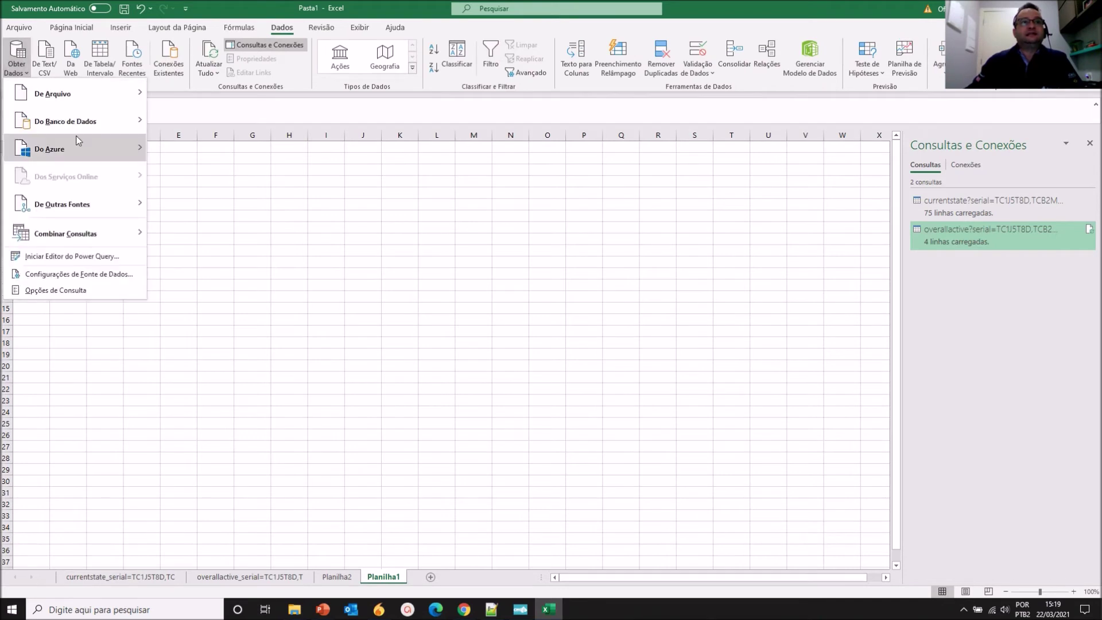
mouse_move(114, 202)
left_click(195, 232)
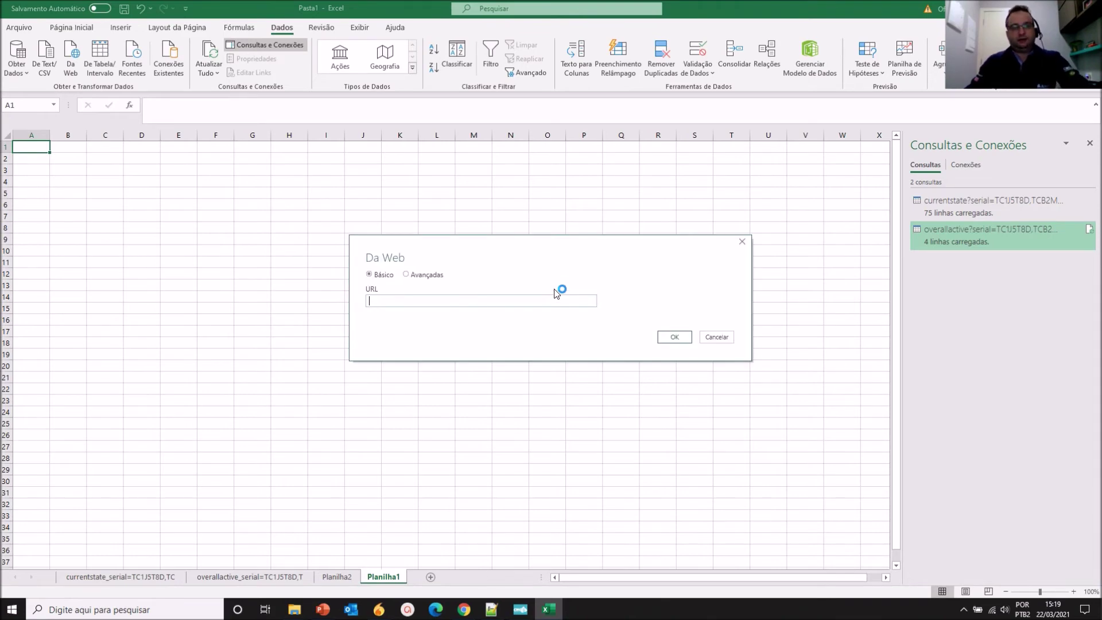
key("ctrl+v")
left_click(670, 337)
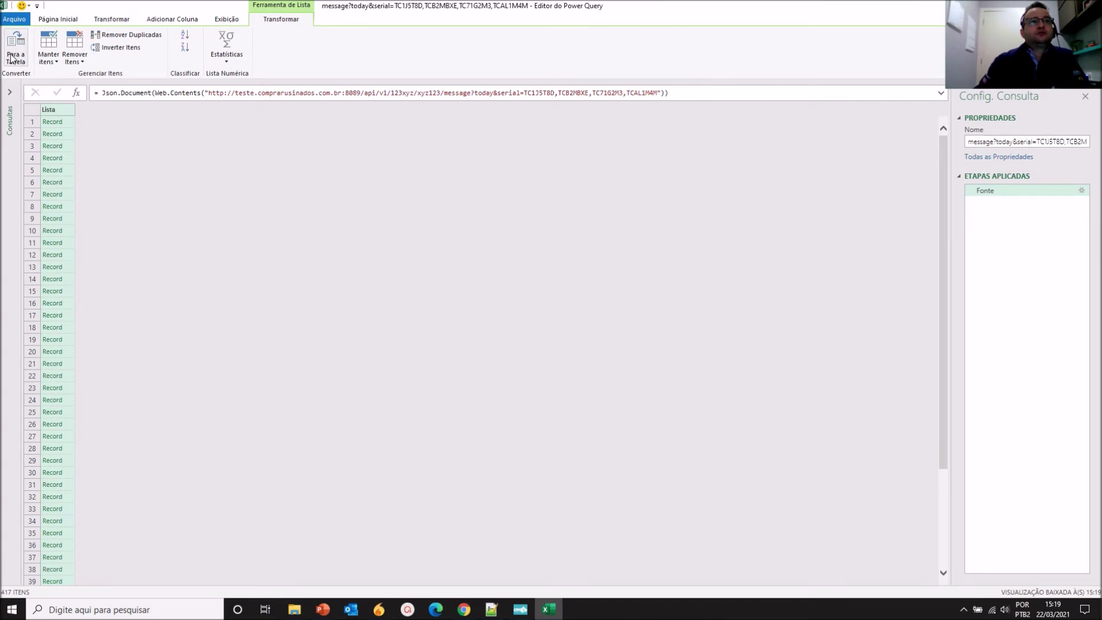
- Convert the message record list to a table and expand Column1 into serial, machine_name, timestamp and description without a name prefix
left_click(11, 54)
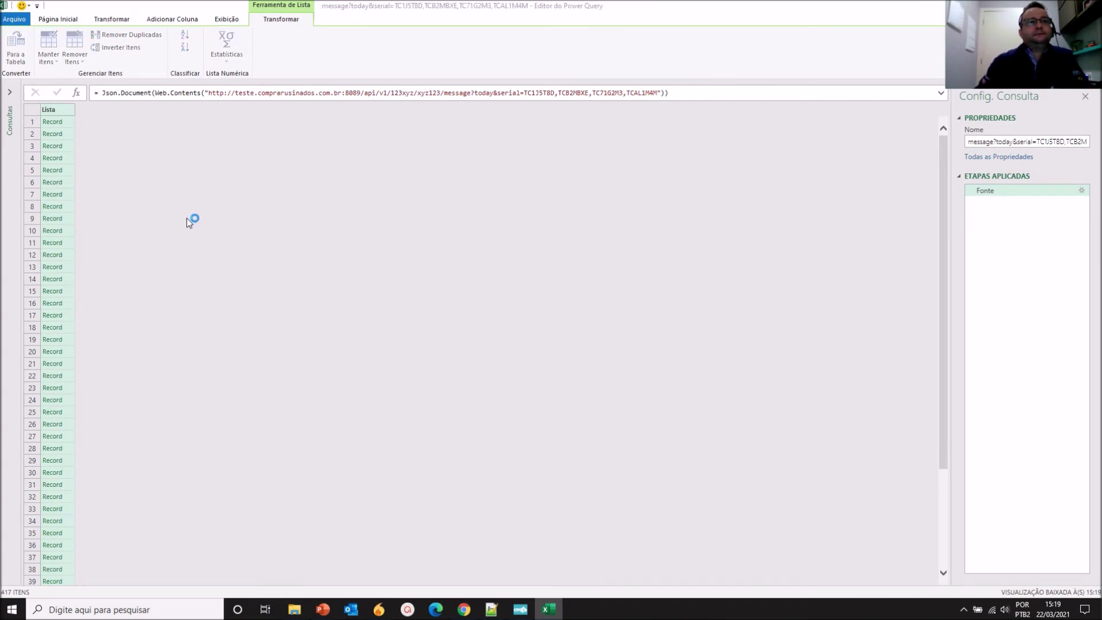
left_click(677, 350)
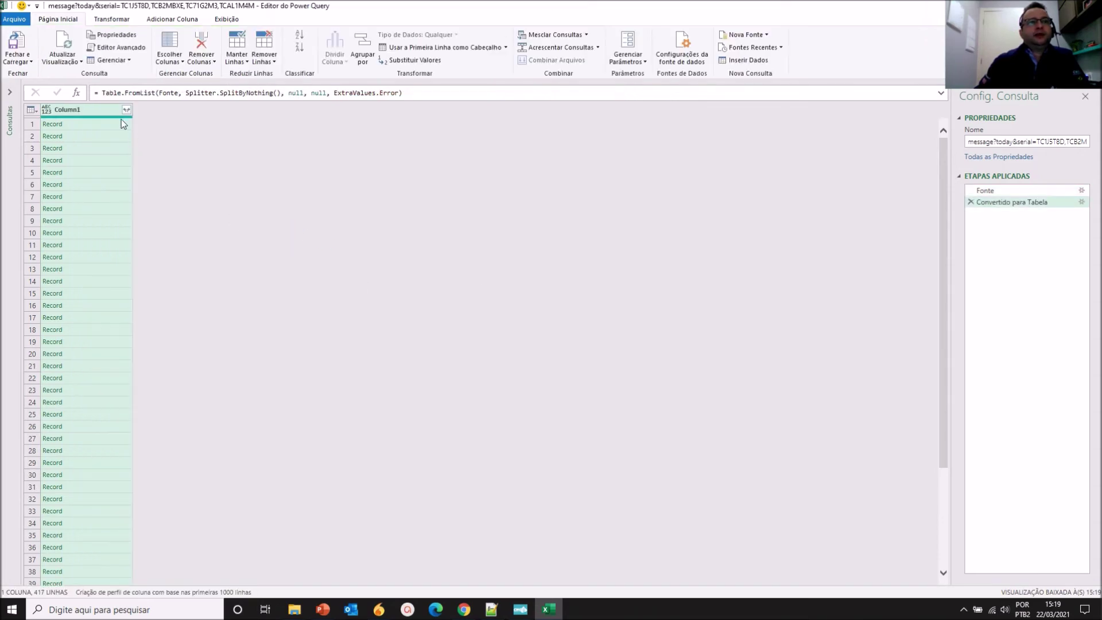
left_click(126, 109)
left_click(200, 208)
left_click(267, 248)
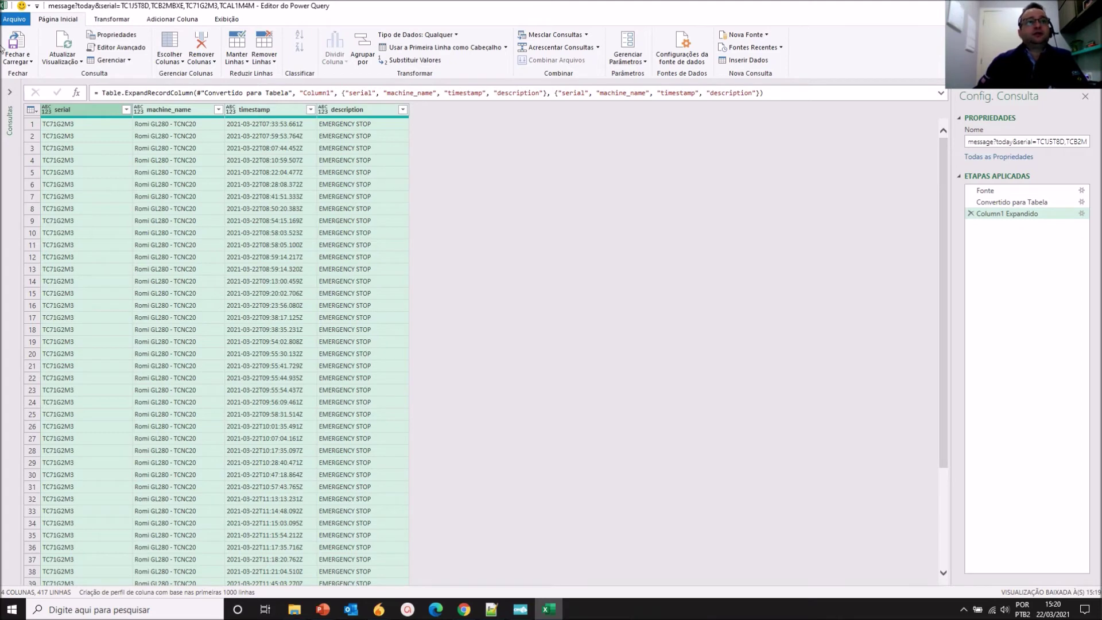
- Load the message query into a worksheet and look through the imported machine messages
left_click(15, 46)
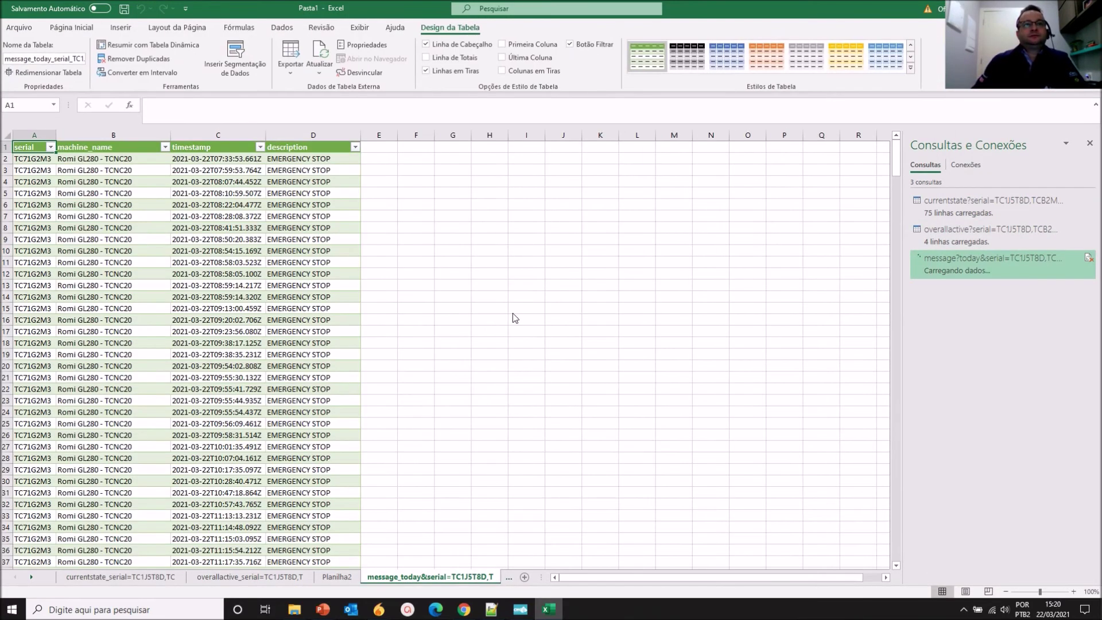
scroll(349, 308, "down", 2)
scroll(349, 309, "down", 19)
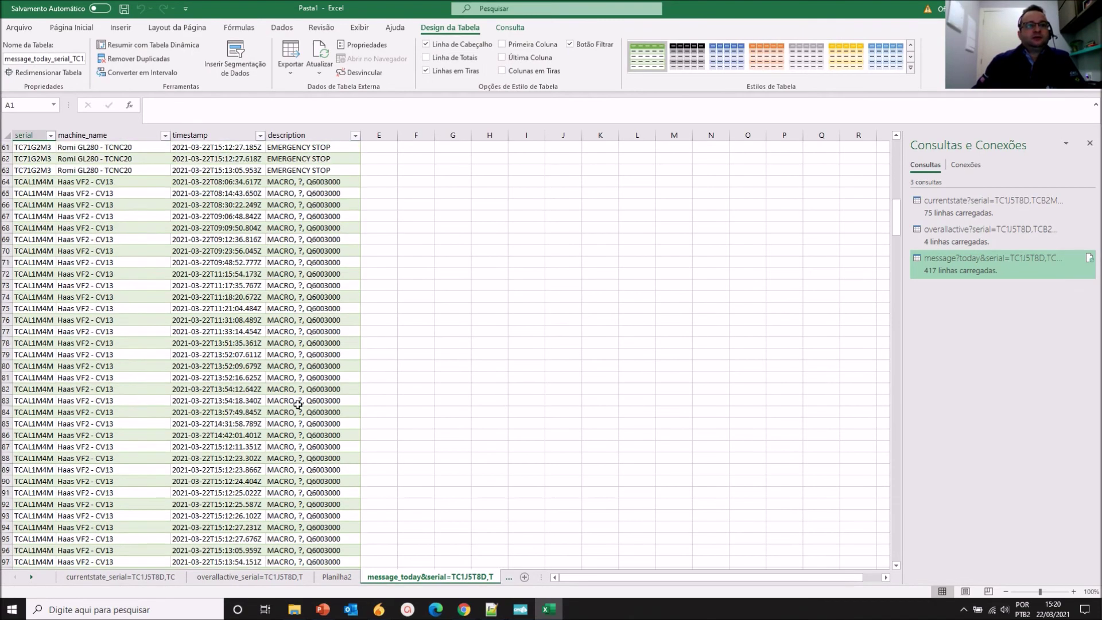
scroll(212, 320, "up", 20)
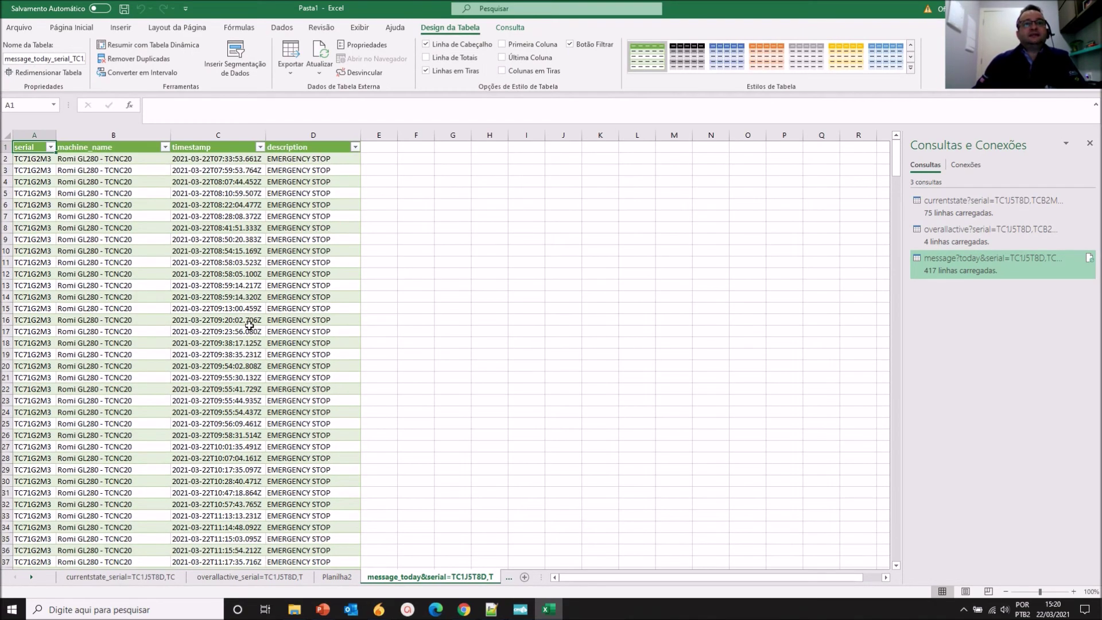
- Create a pivot table on a new worksheet from the entire message table, including its header row
left_click(26, 142)
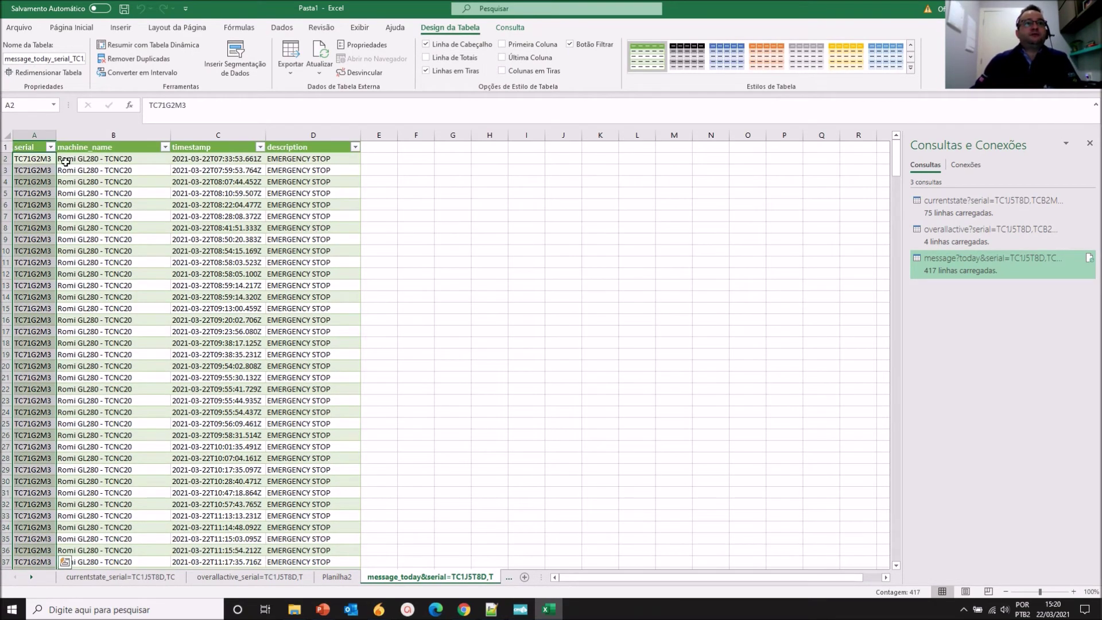
left_click(23, 148)
key("ctrl+shift+Right")
key("ctrl+shift+Down")
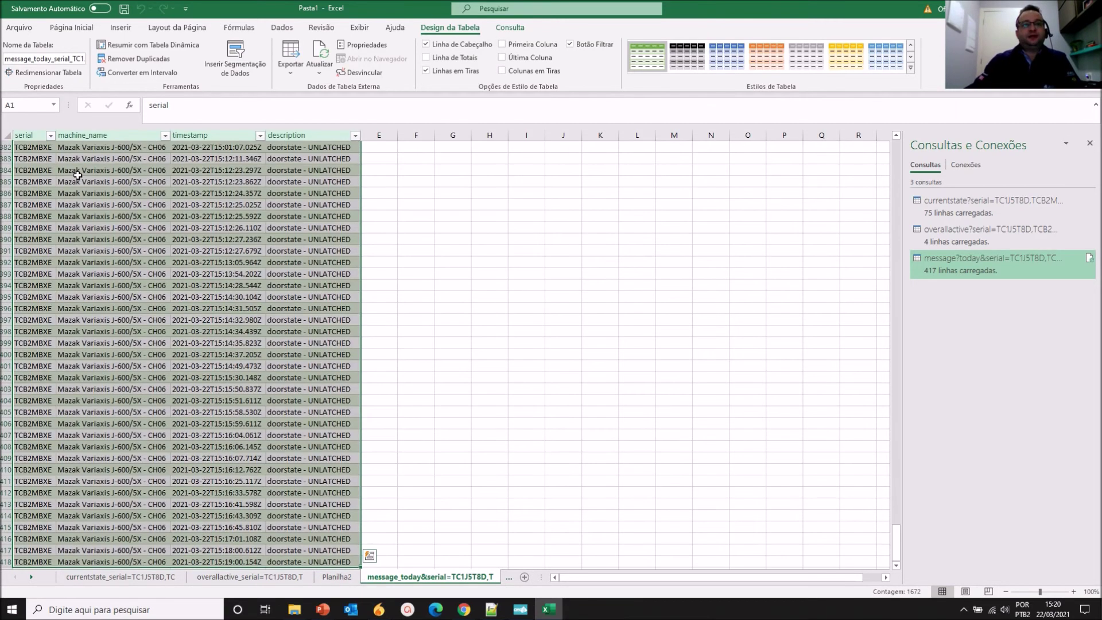
left_click(120, 27)
left_click(39, 62)
key("Escape")
left_click(19, 57)
left_click(528, 360)
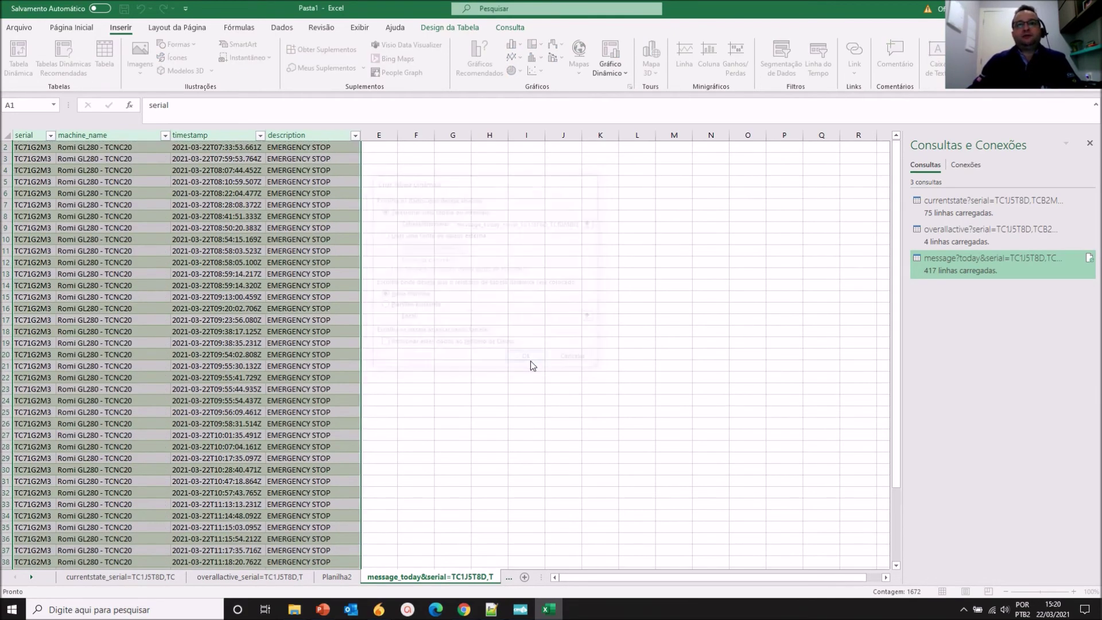
- Lay out the pivot table with machine_name and description as rows and the count of timestamp as values
left_click_drag(927, 216, 964, 508)
left_click_drag(920, 227, 1038, 503)
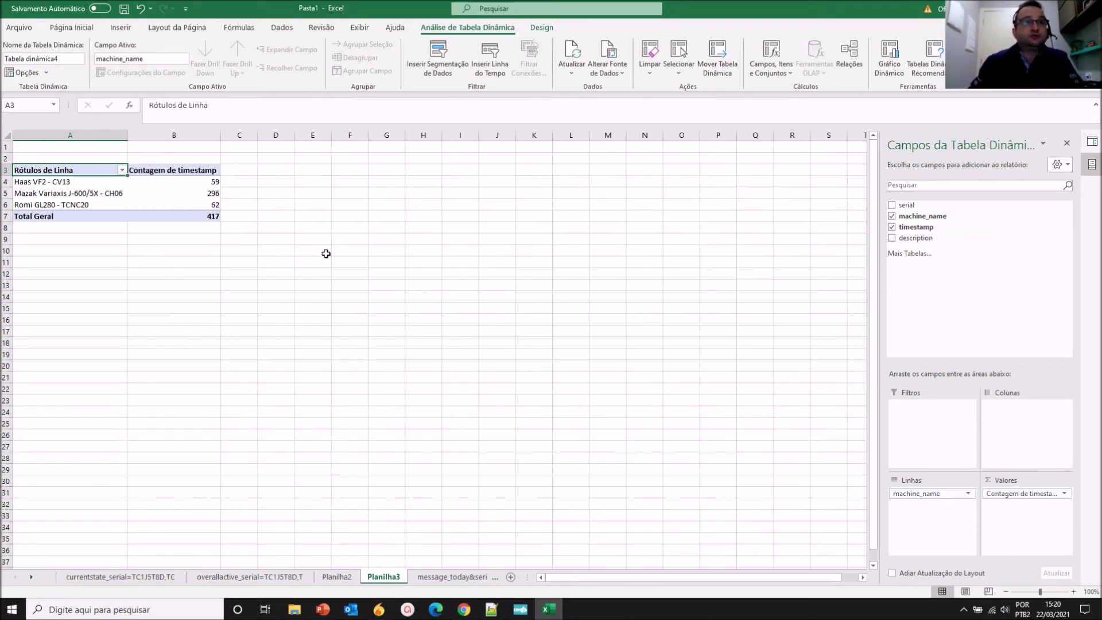
left_click_drag(1013, 495, 929, 277)
left_click_drag(915, 237, 950, 512)
left_click_drag(923, 228, 1024, 514)
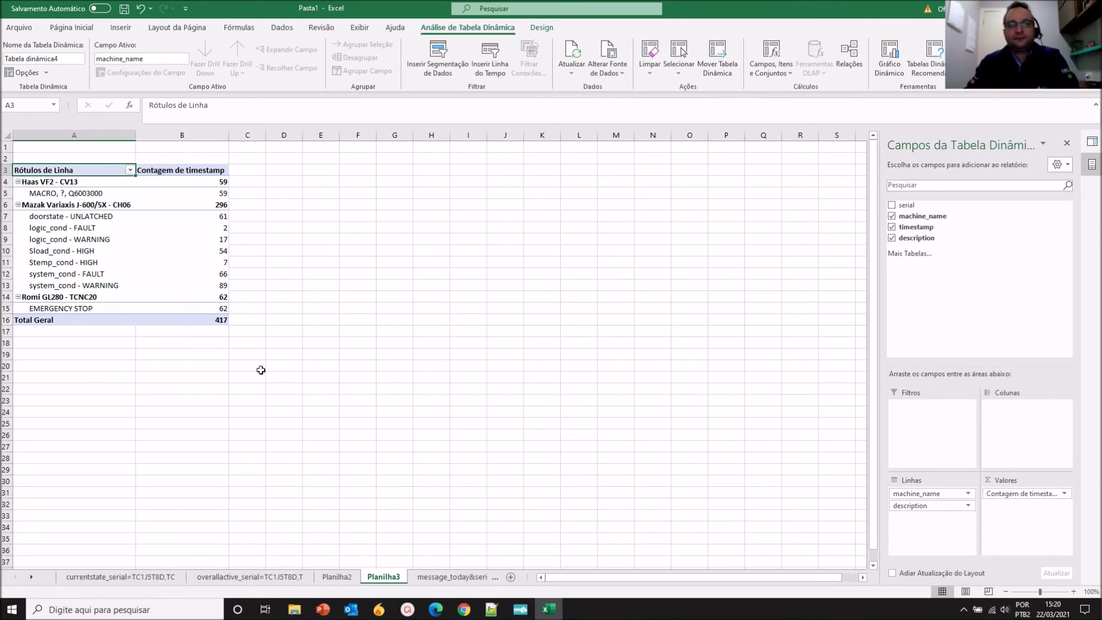
- Copy the consolidated?last7days&hourly request URL from the text file in Notepad++, return to Excel and open the empty sheet Planilha2
left_click(492, 609)
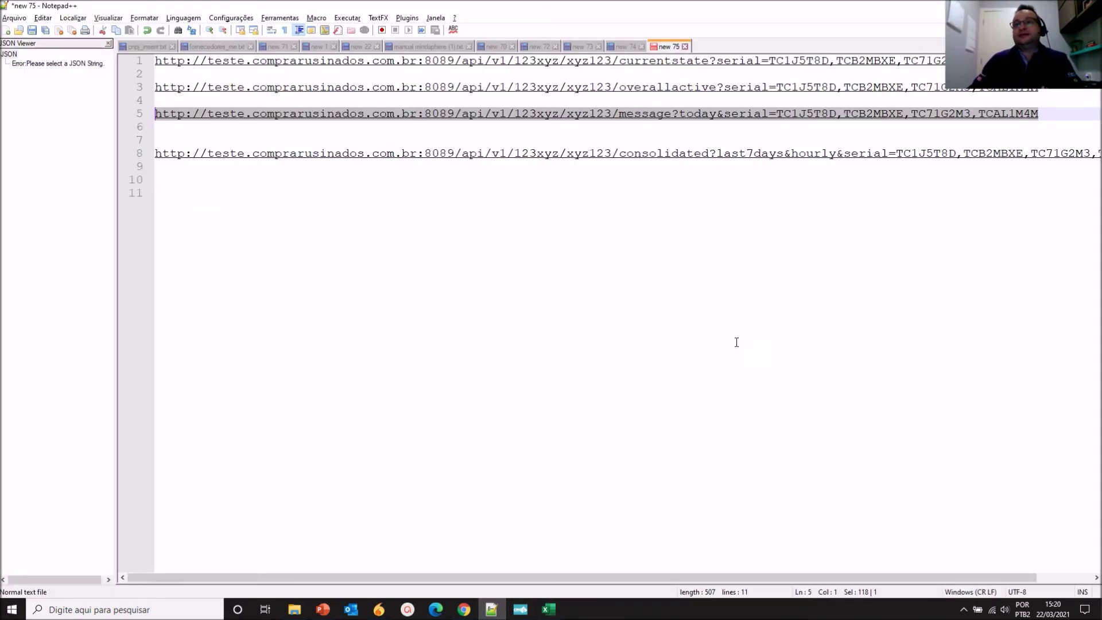
left_click(763, 305)
key("Up")
key("Up")
key("Up")
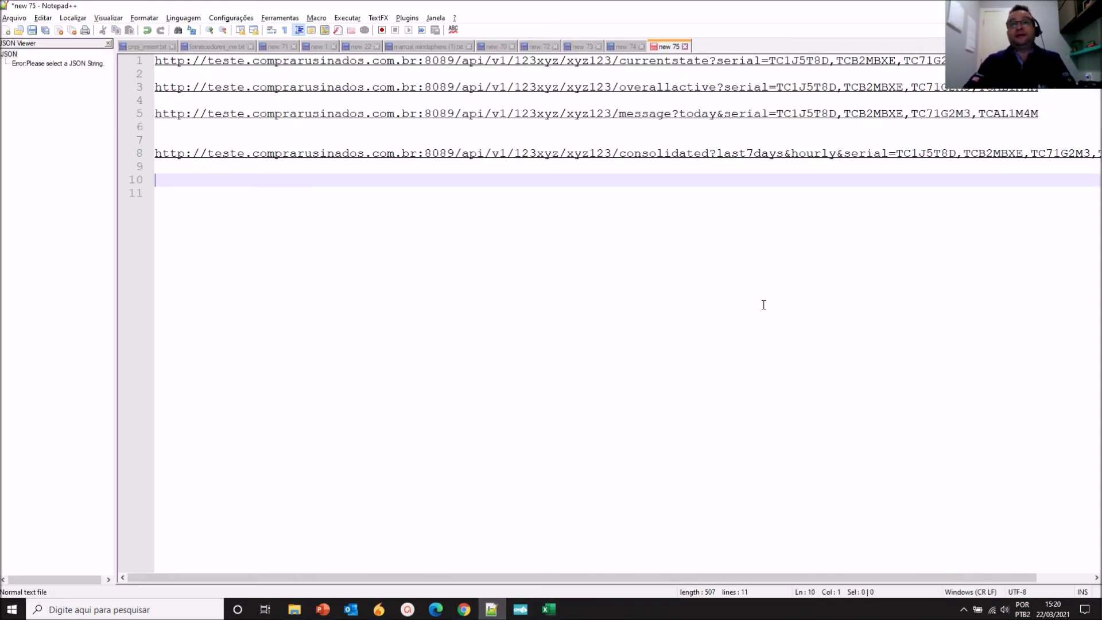
key("shift+End")
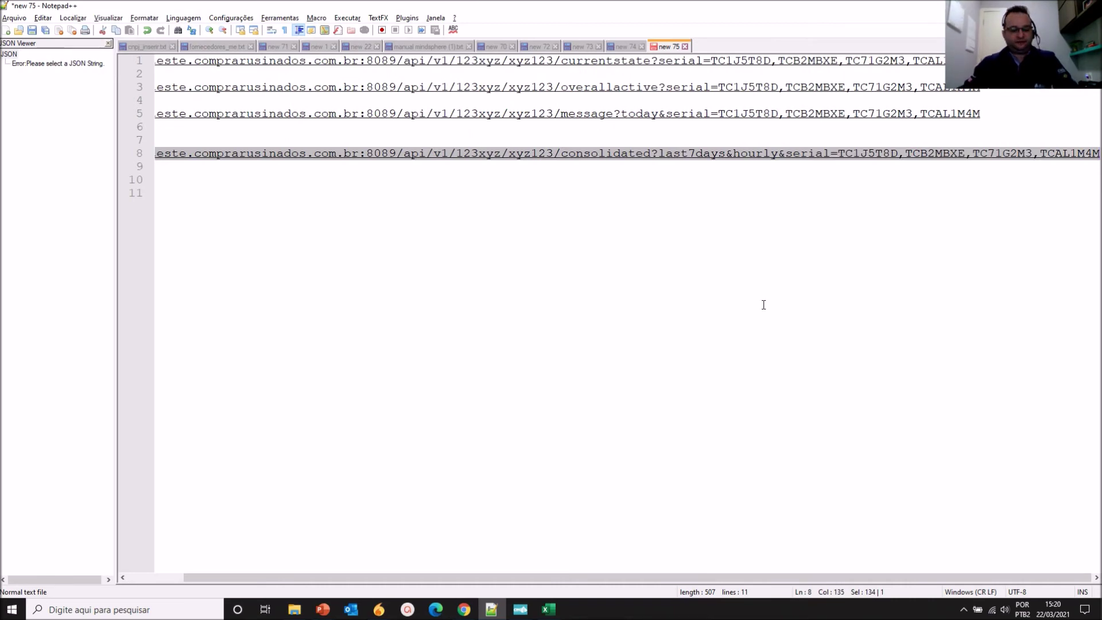
key("alt+Tab")
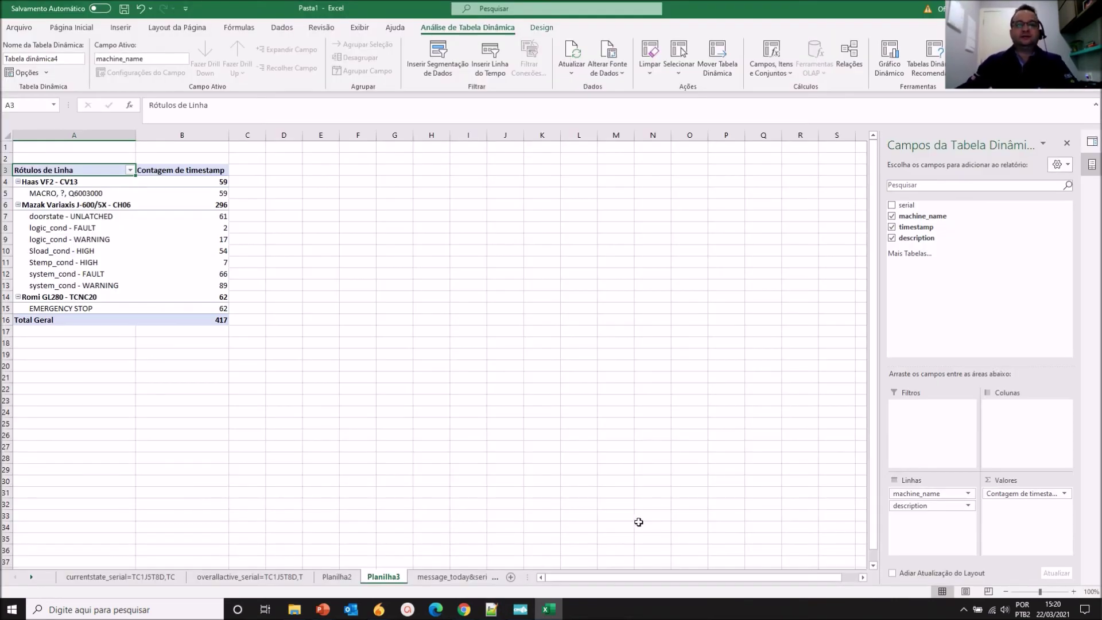
left_click(337, 576)
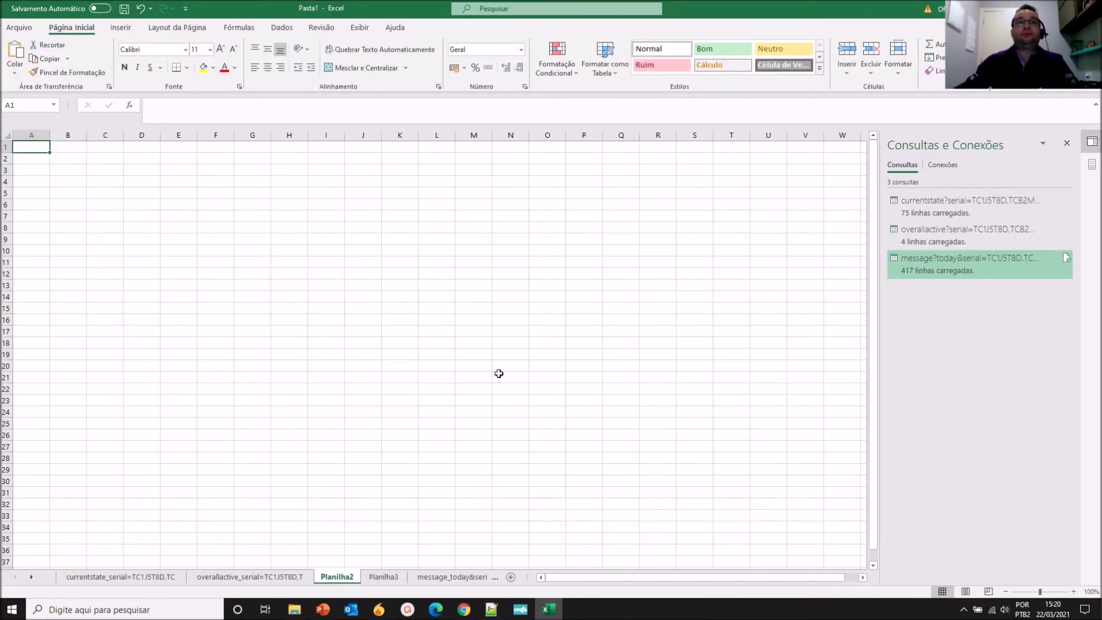
- Create a query from the web using the copied consolidated?last7days&hourly URL for the four machine serials
left_click(282, 28)
left_click(17, 60)
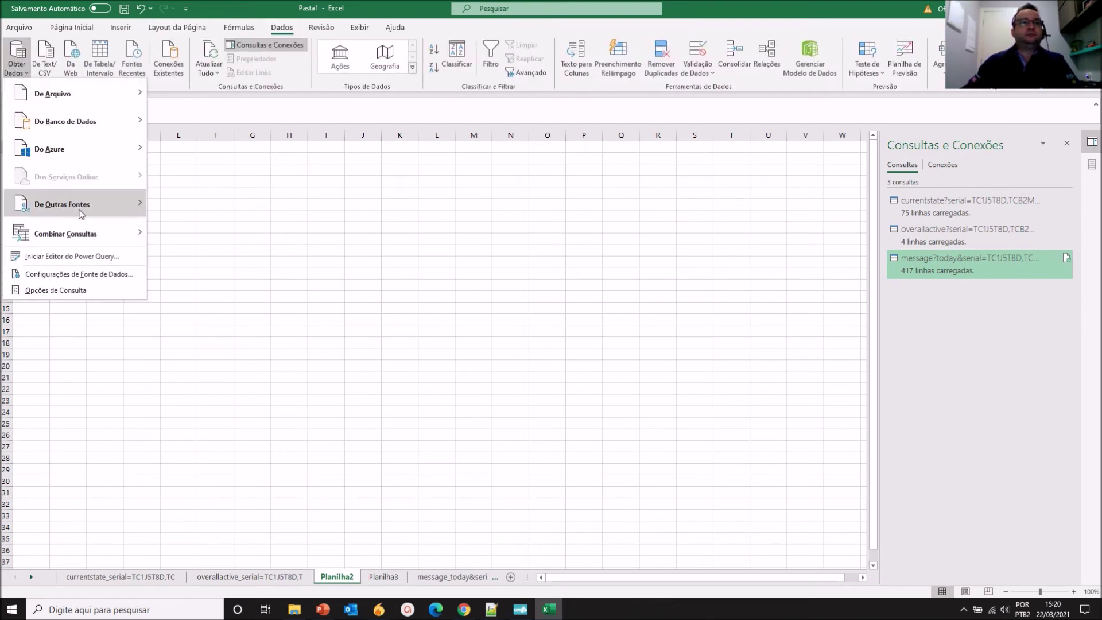
mouse_move(92, 205)
left_click(189, 225)
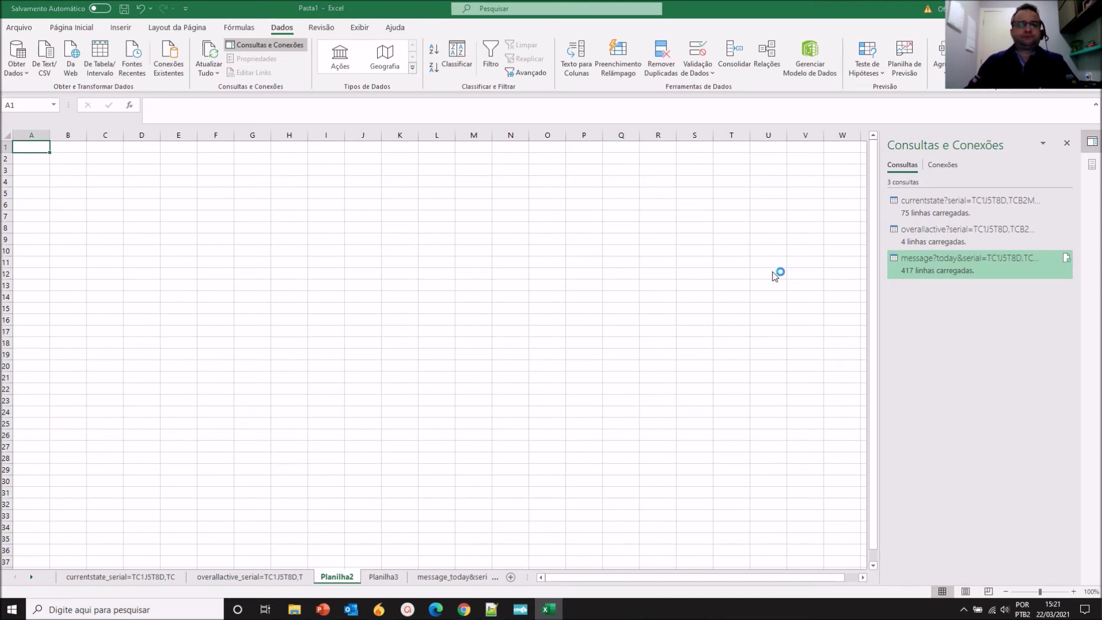
key("ctrl+v")
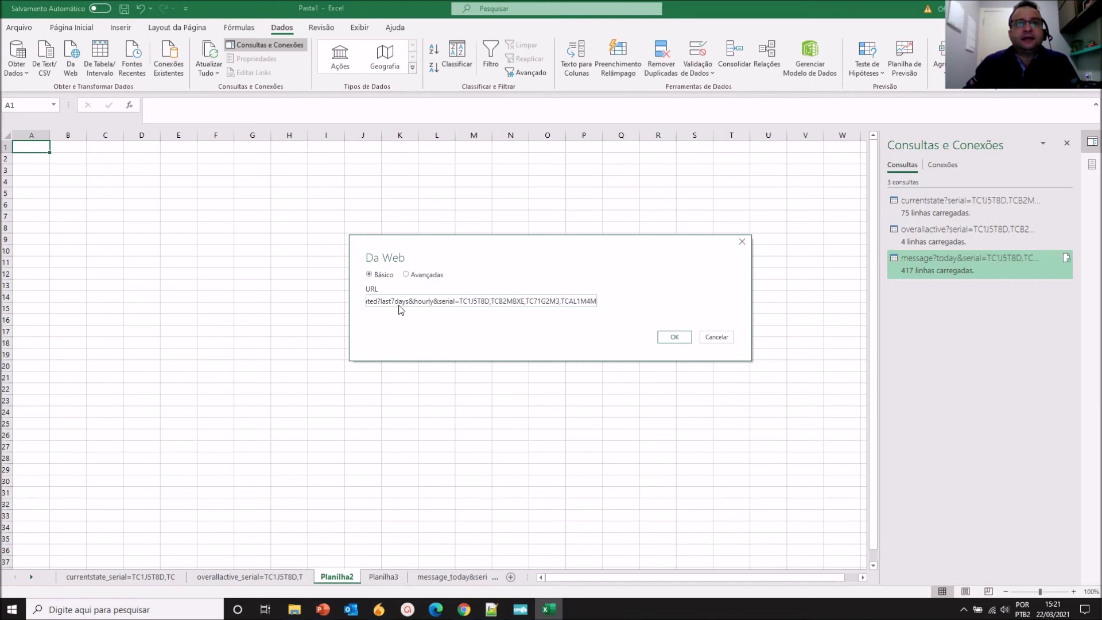
left_click(676, 338)
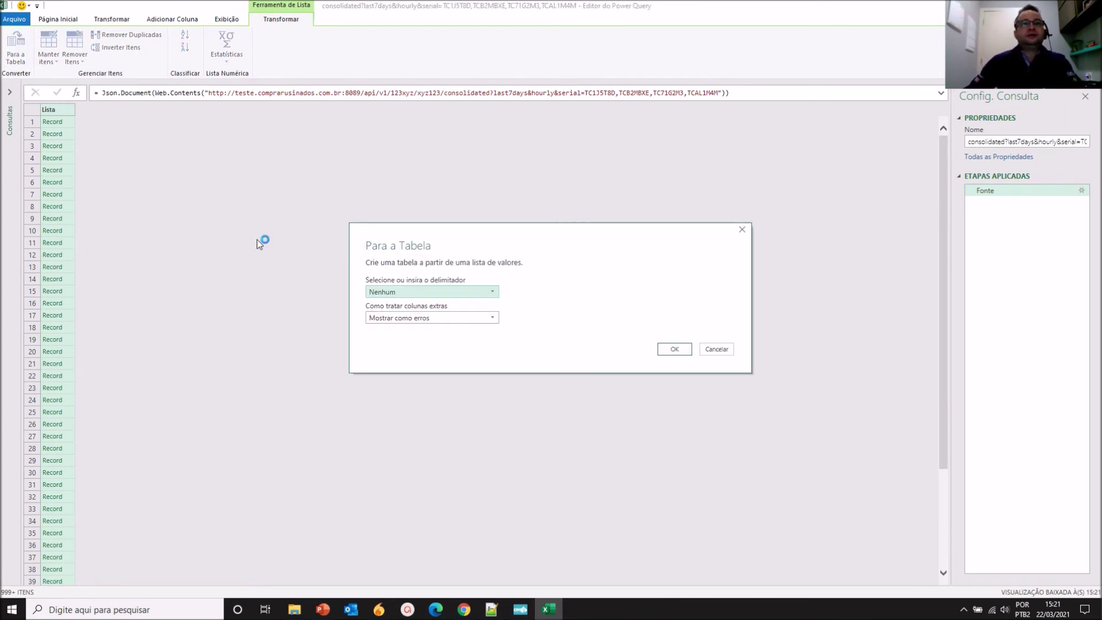
- Convert the consolidated record list to a table without delimiter and expand Column1 into all seven fields without a name prefix
left_click(673, 349)
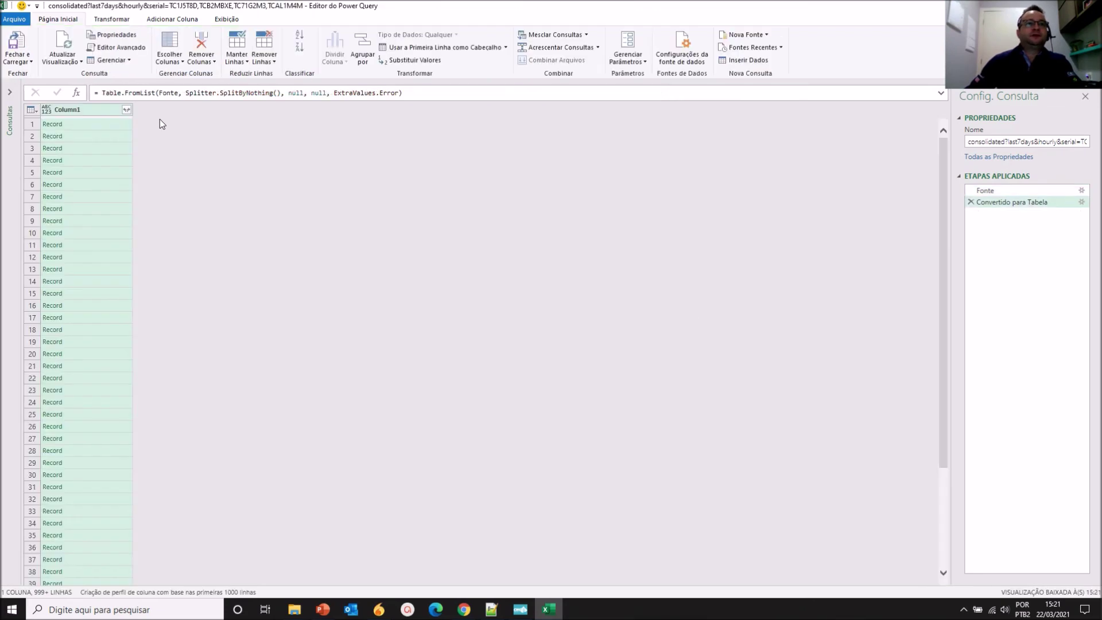
left_click(127, 111)
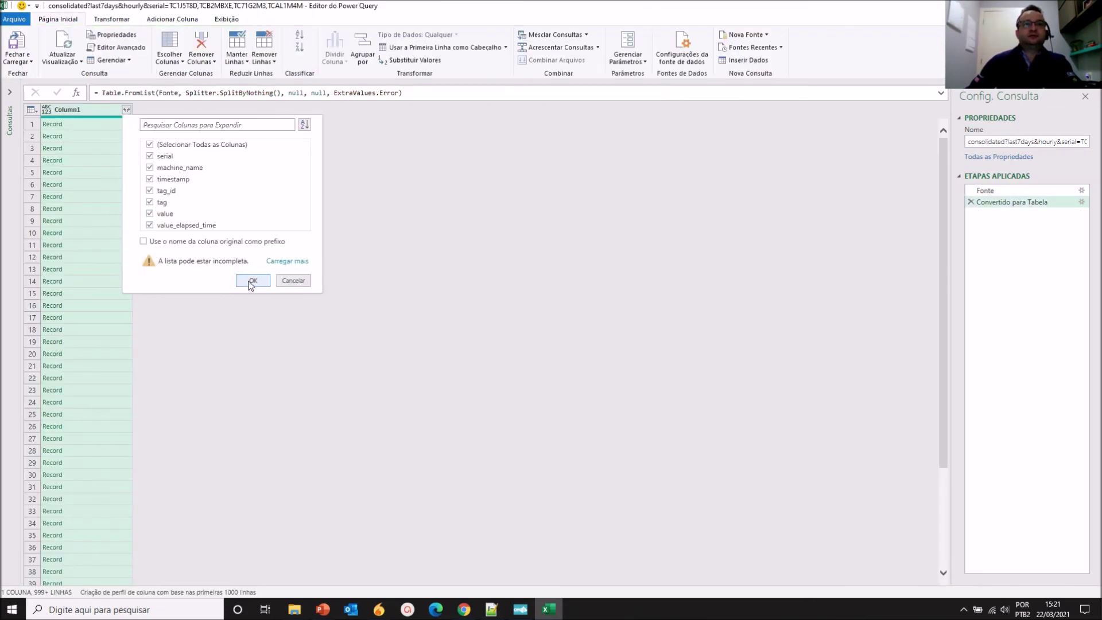
left_click(249, 281)
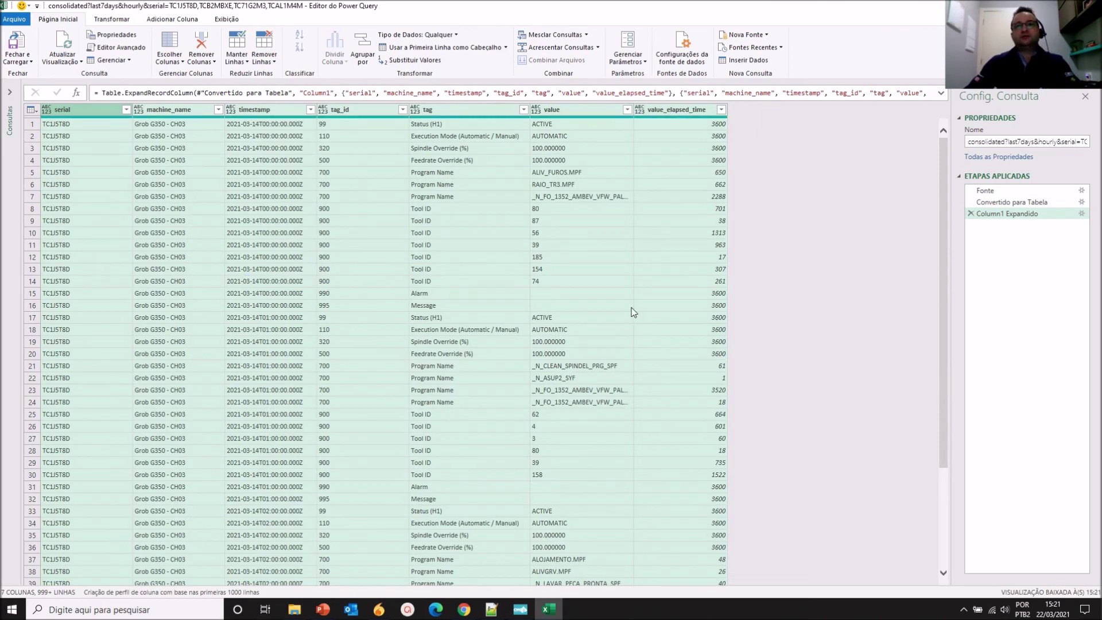
- Change the value_elapsed_time column to whole number and load the consolidated query into a worksheet
left_click(640, 110)
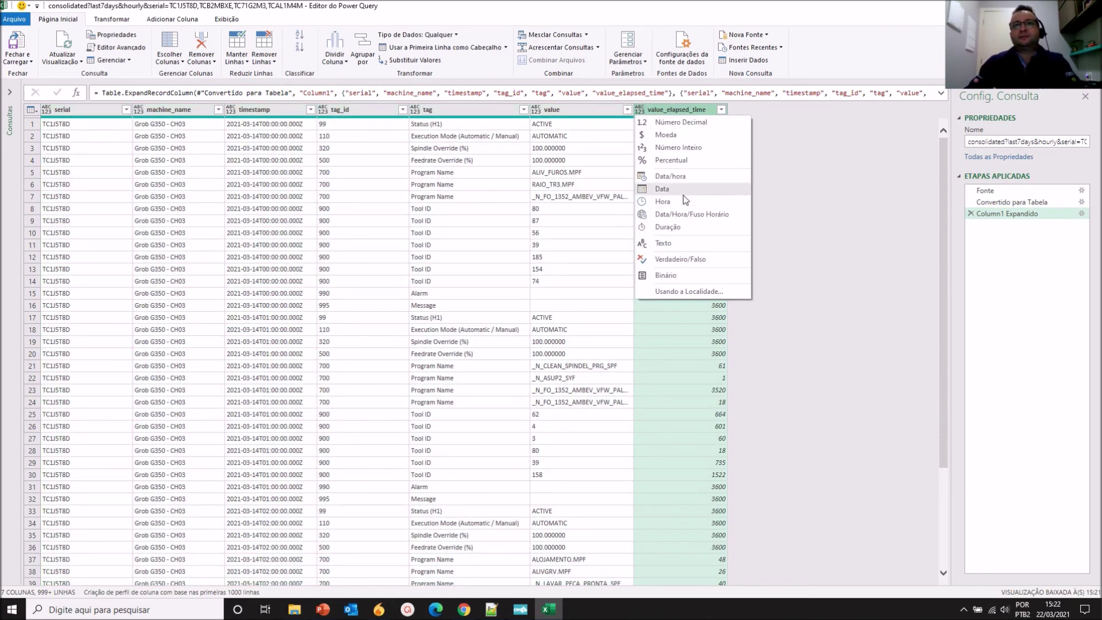
left_click(703, 147)
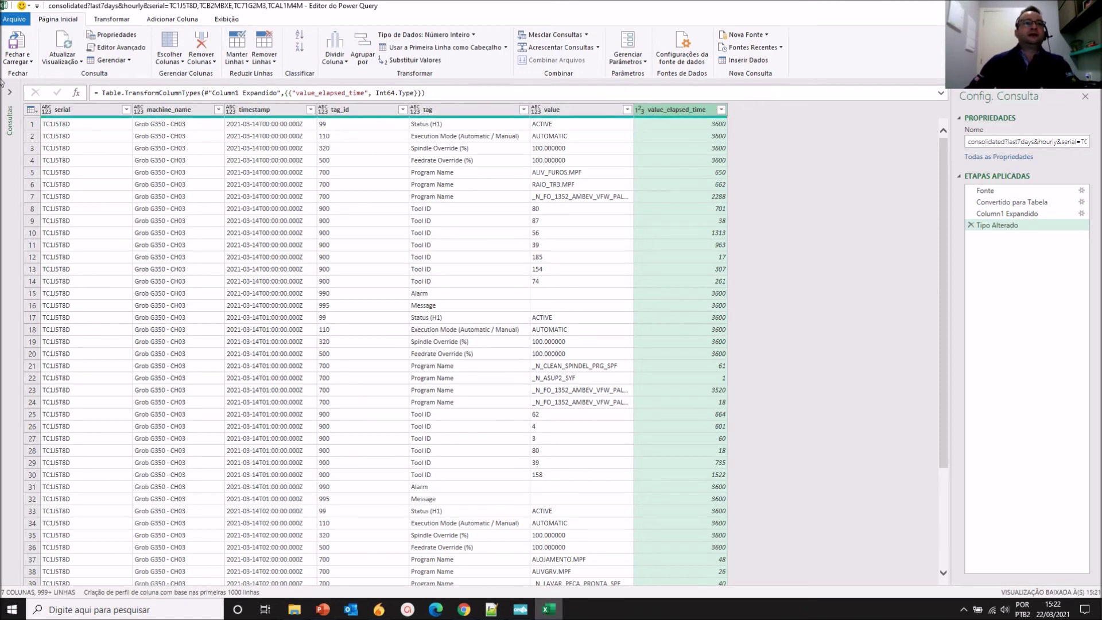
left_click(16, 54)
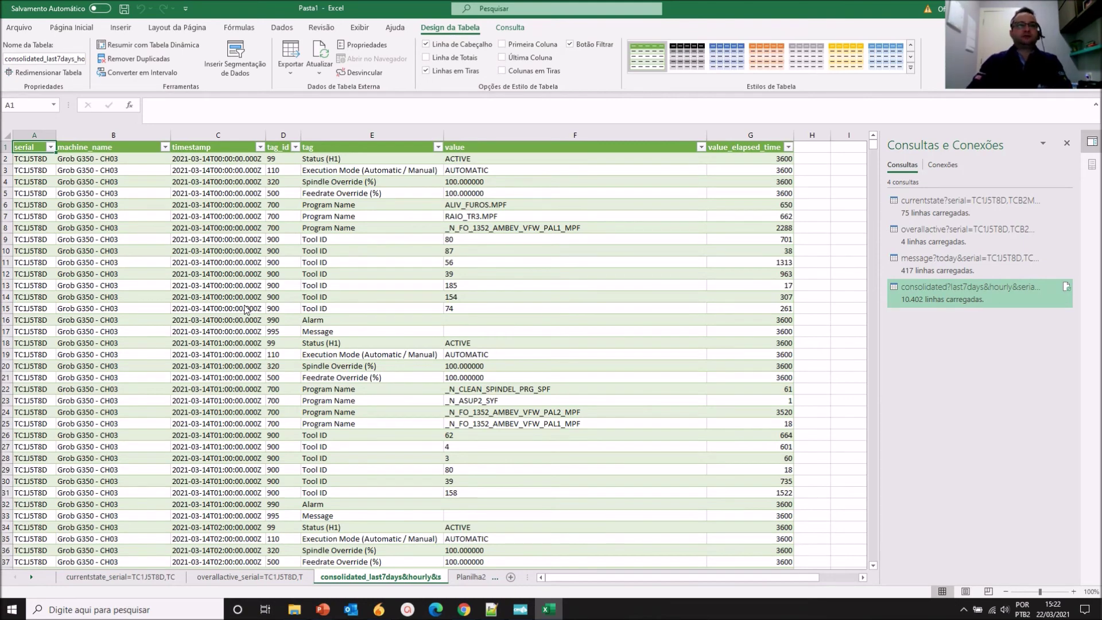
- Create a pivot table on a new worksheet from the entire consolidated table, including its header row
key("ctrl+shift+Right")
key("ctrl+shift+Down")
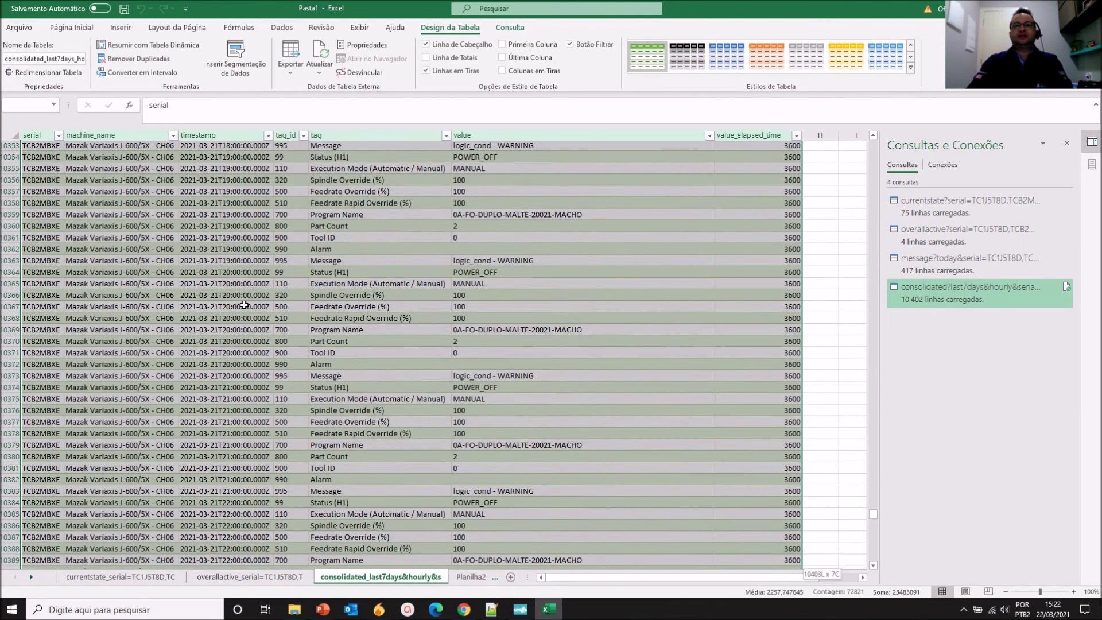
left_click(121, 27)
left_click(376, 296)
scroll(376, 285, "up", 5)
key("ctrl+Home")
key("ctrl+c")
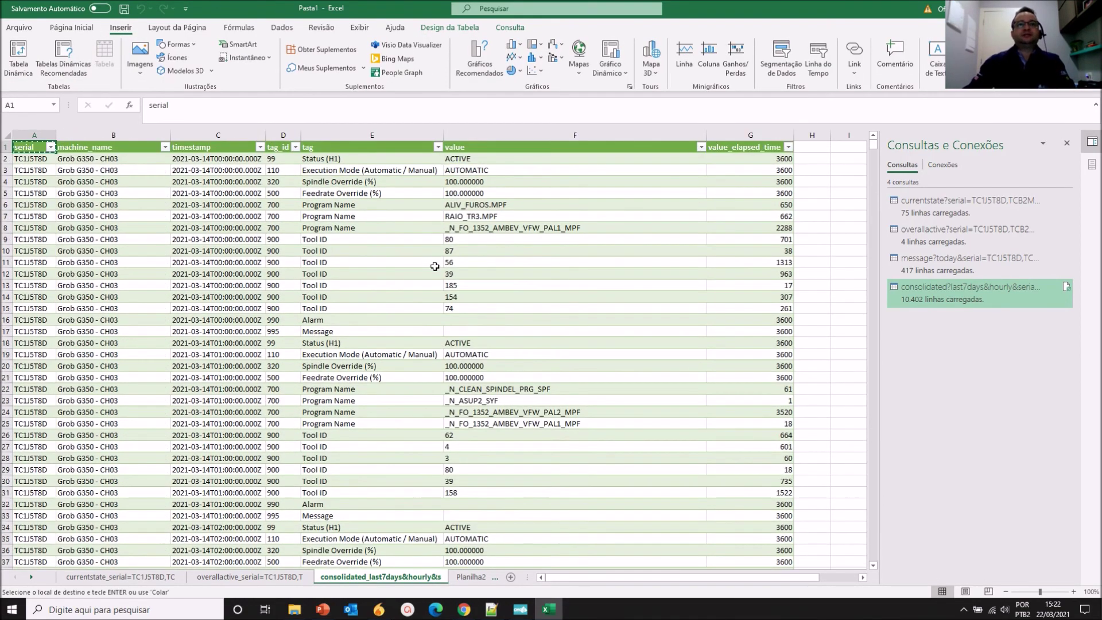
key("Down")
key("Escape")
key("Up")
key("ctrl+shift+Right")
key("ctrl+shift+Down")
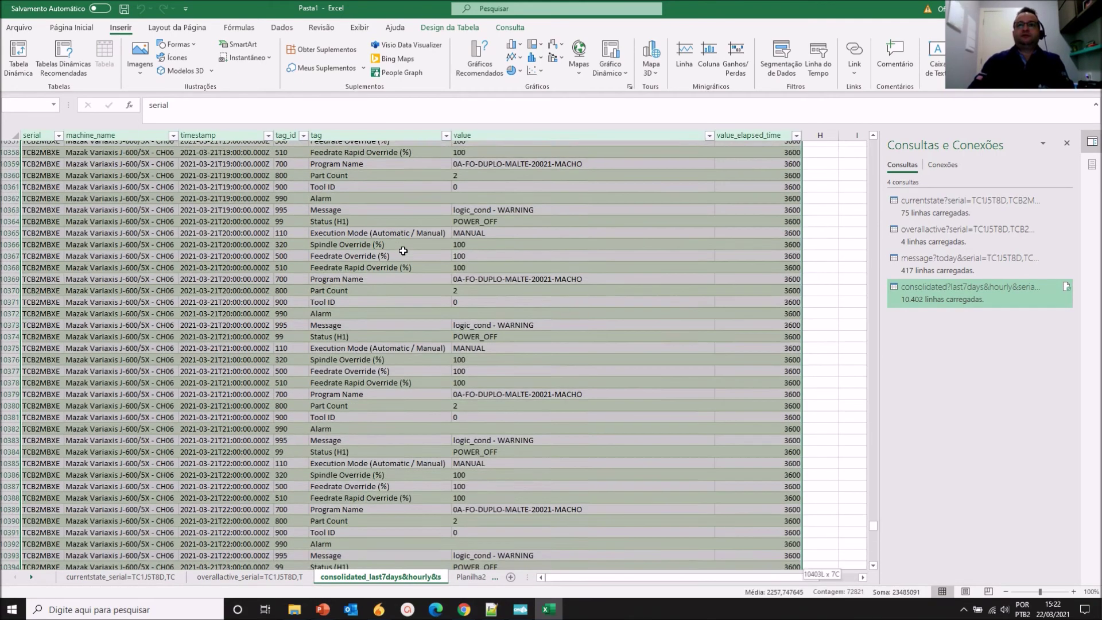
left_click(19, 57)
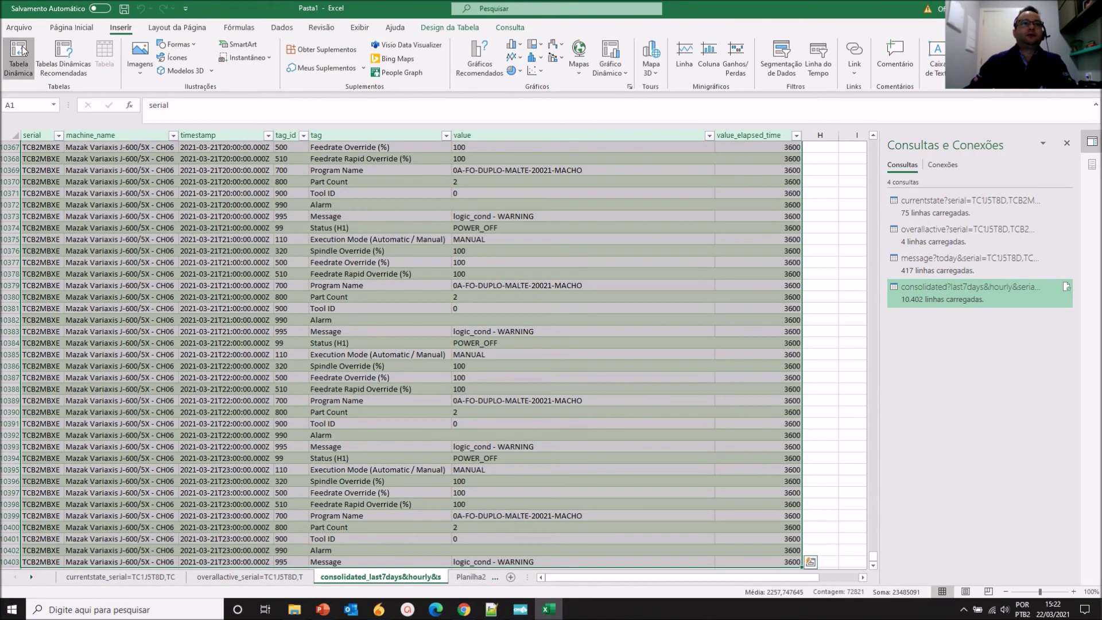
left_click(519, 360)
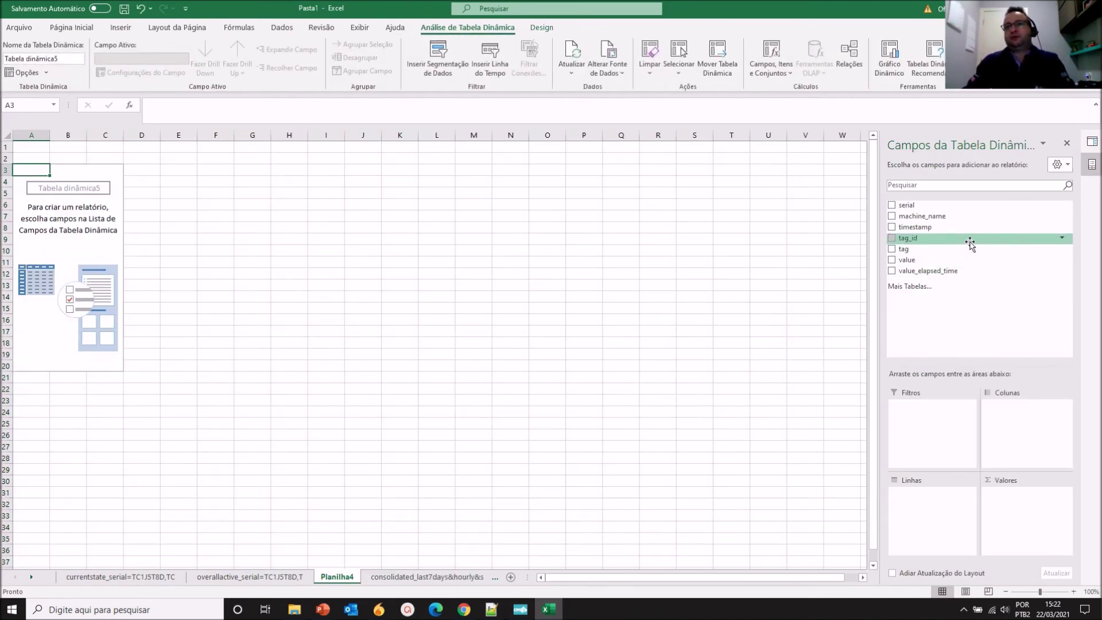
- Add tag and value as pivot table rows and look through the values listed under each tag
left_click_drag(966, 248, 926, 495)
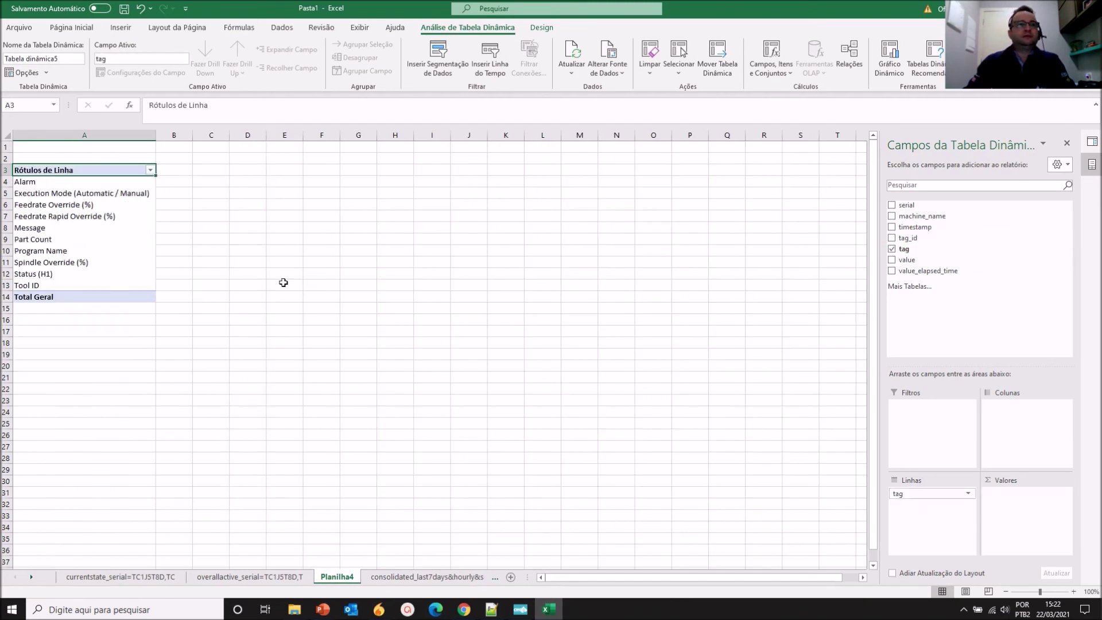
left_click_drag(913, 260, 912, 506)
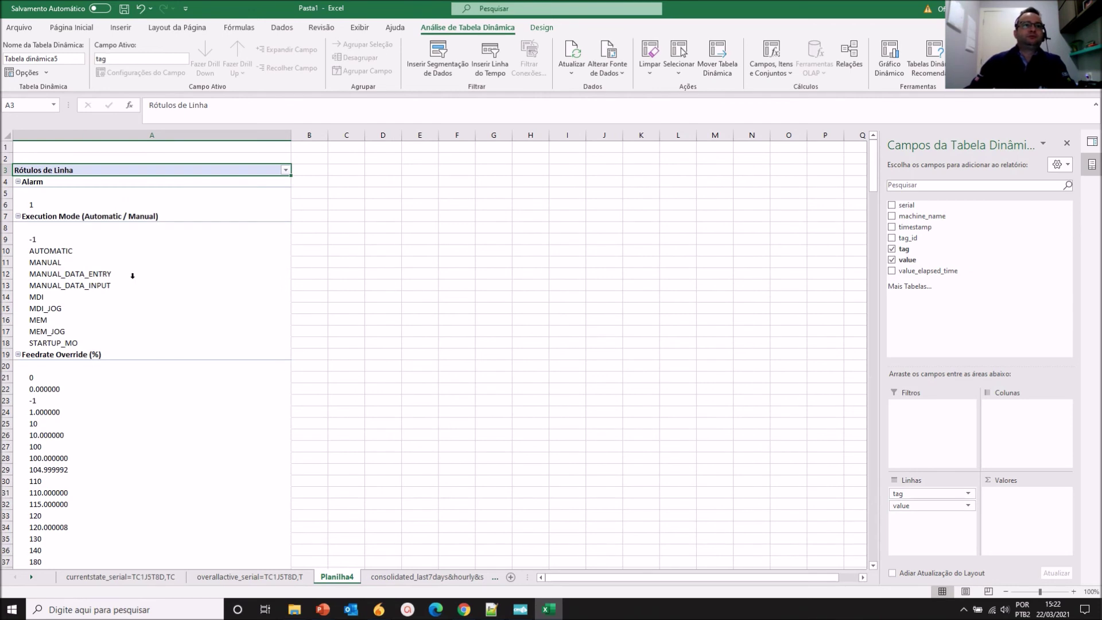
scroll(209, 364, "down", 3)
scroll(72, 282, "down", 4)
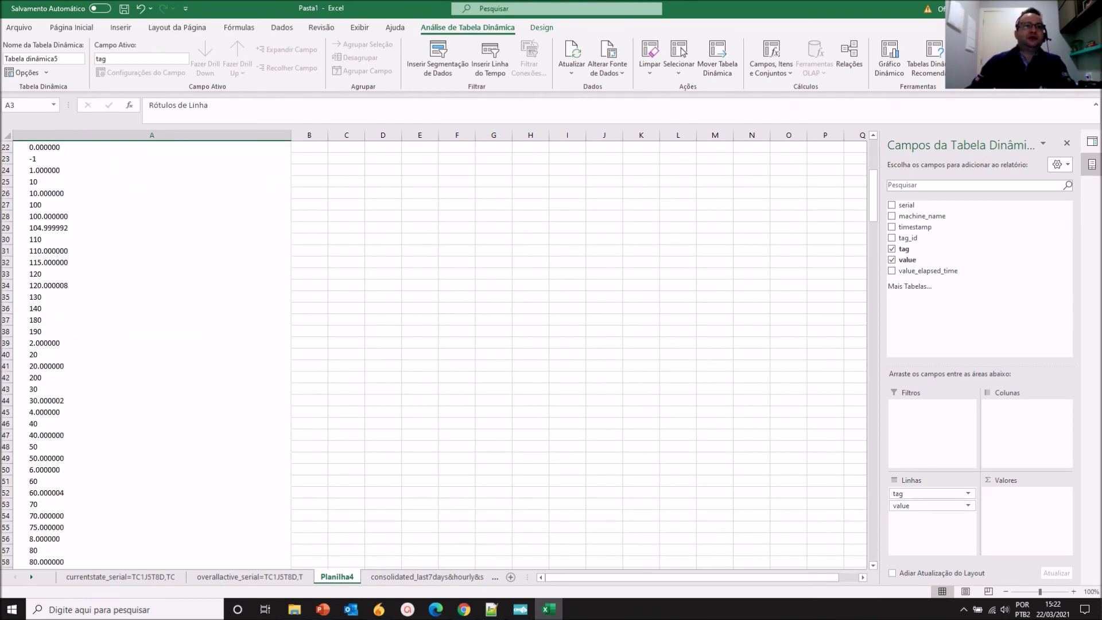
scroll(115, 363, "down", 6)
scroll(159, 410, "down", 3)
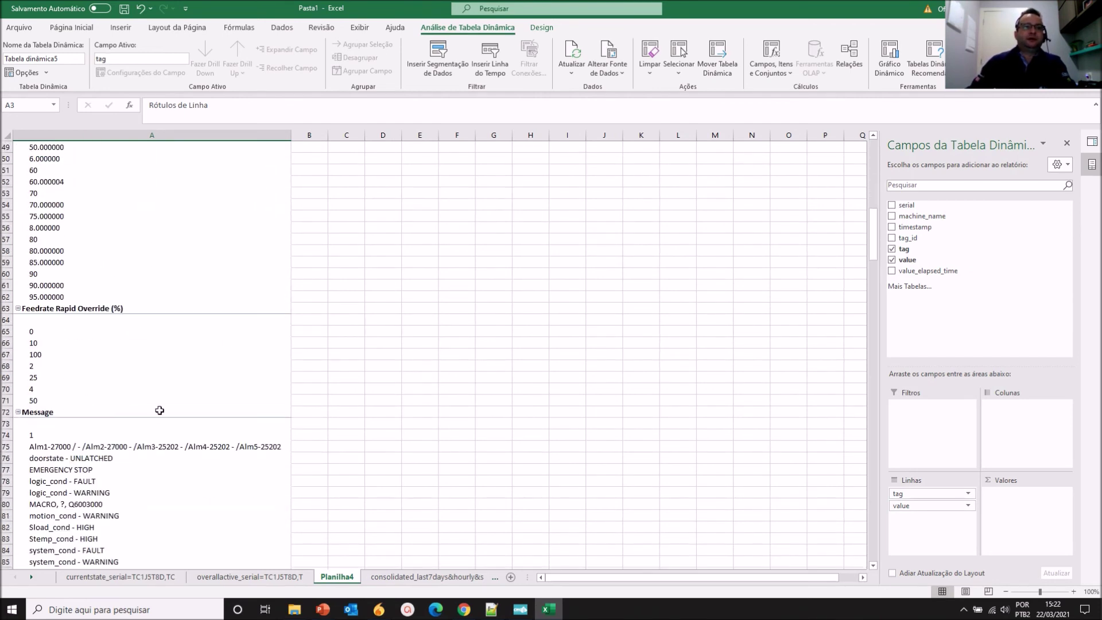
- Add tag_id as a report filter of the consolidated pivot table
left_click_drag(944, 238, 925, 428)
left_click(968, 405)
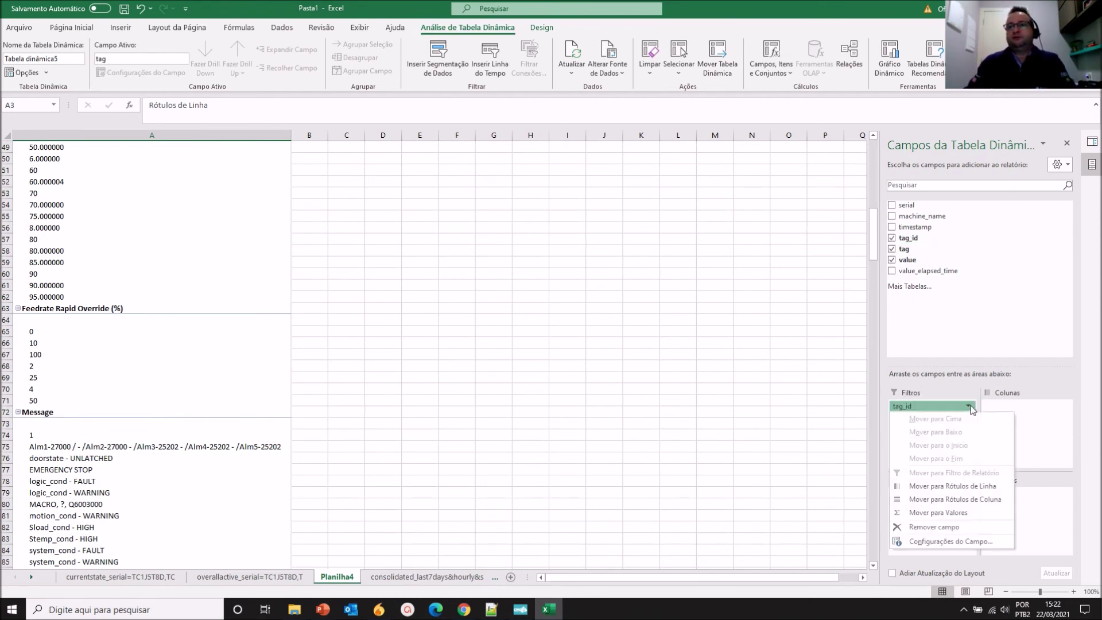
left_click(485, 292)
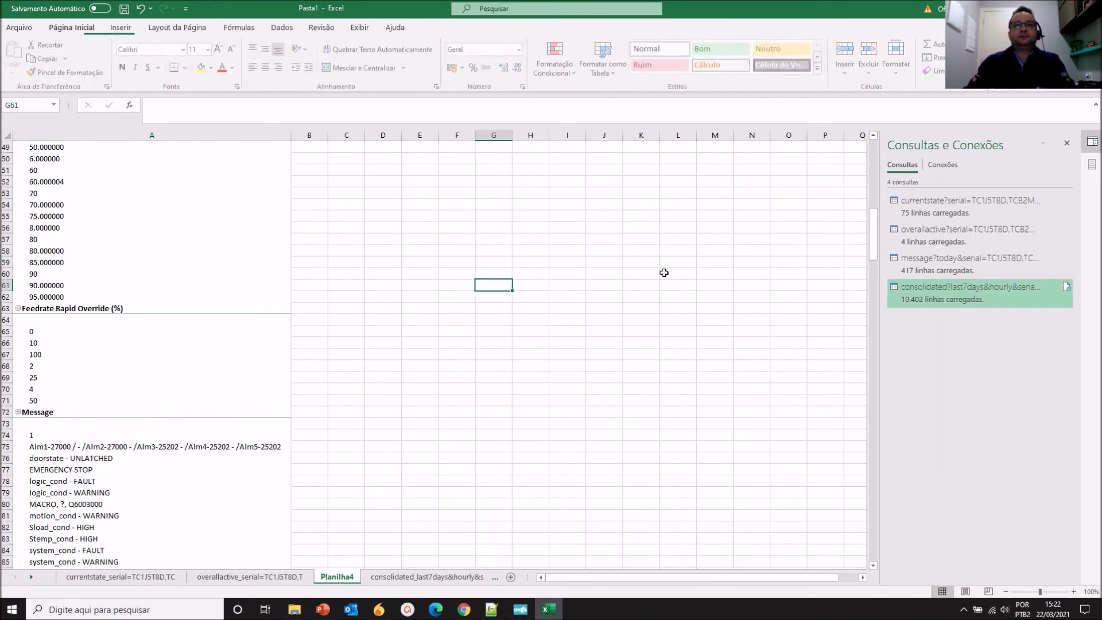
scroll(746, 227, "up", 16)
left_click(178, 252)
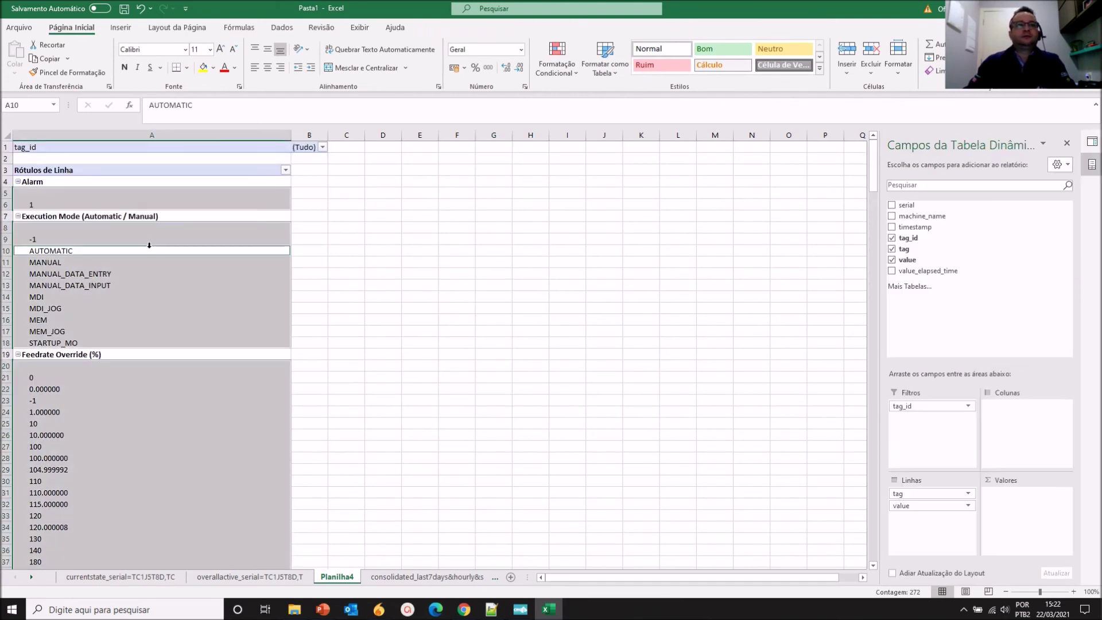
- Filter the pivot table to tag_id 99 only, with multiple item selection enabled
left_click(323, 147)
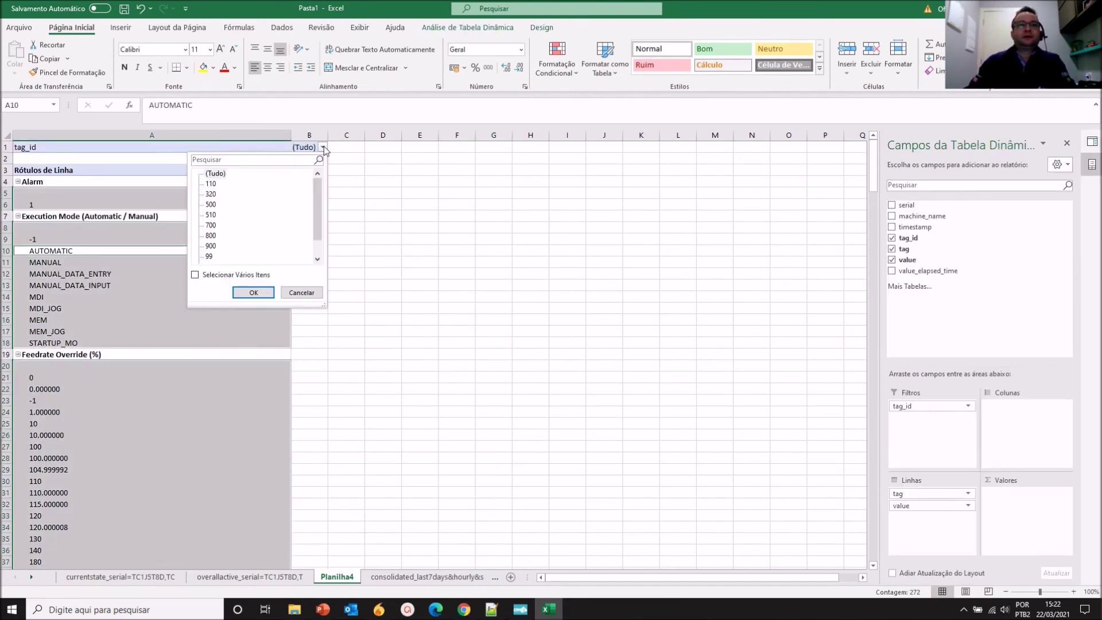
left_click(195, 276)
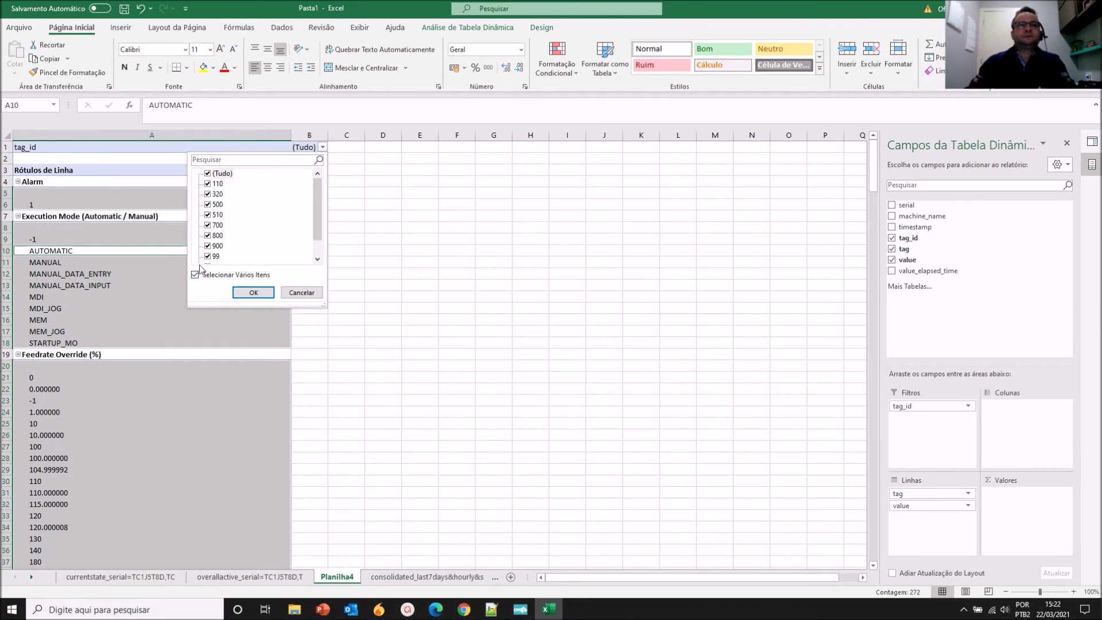
left_click(209, 173)
scroll(230, 212, "down", 1)
left_click(207, 235)
left_click(253, 293)
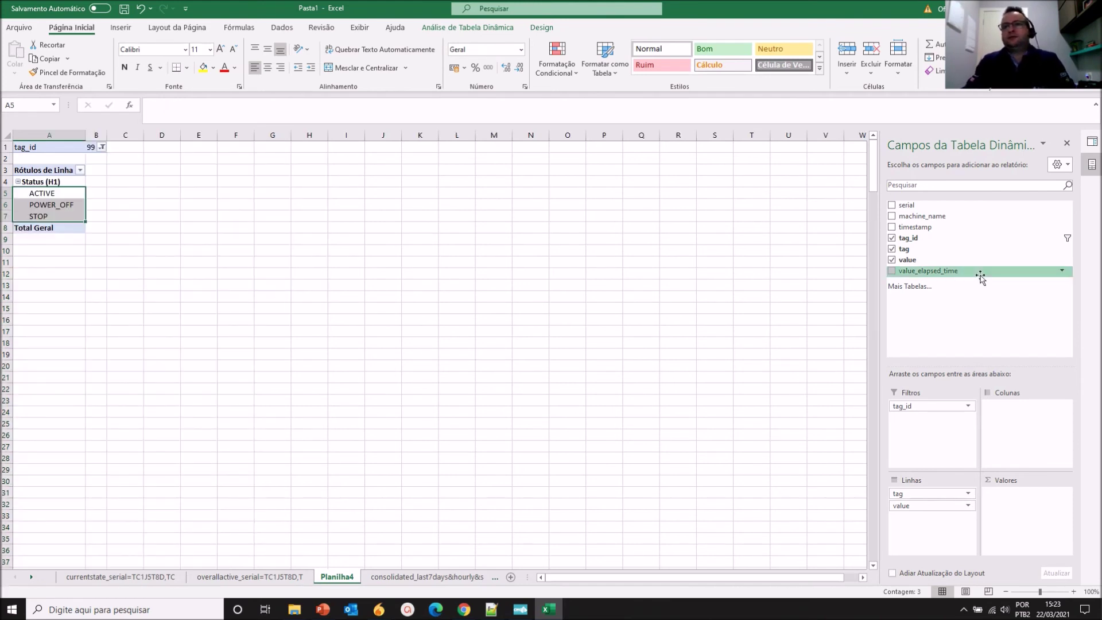
- Add value_elapsed_time to the pivot table as a summed value and review the elapsed time of each status
left_click_drag(981, 275, 1028, 515)
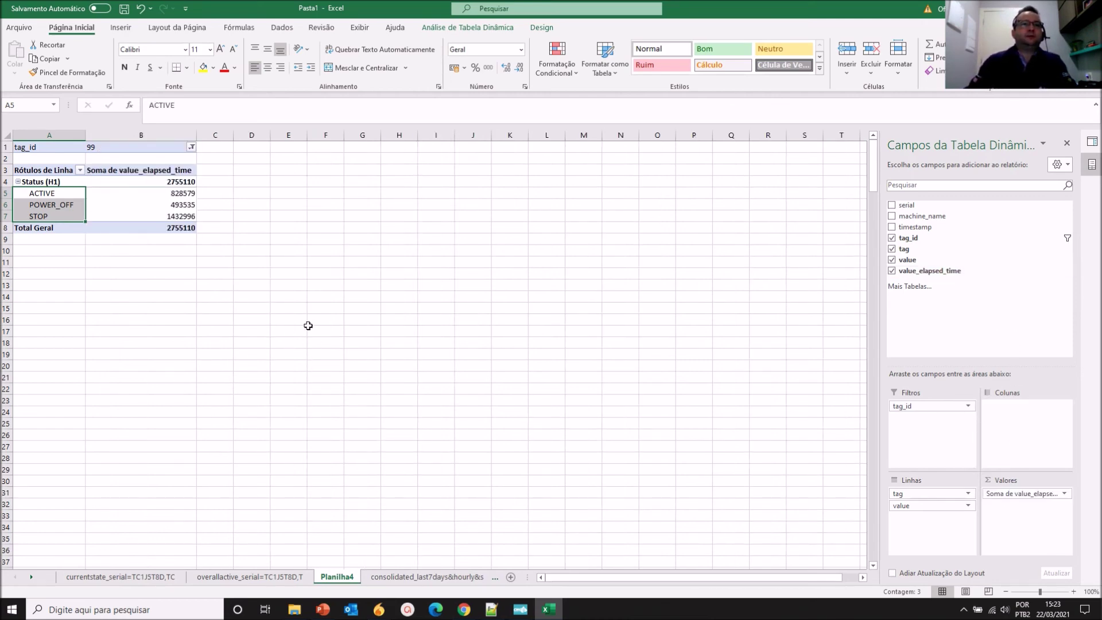
left_click(143, 304)
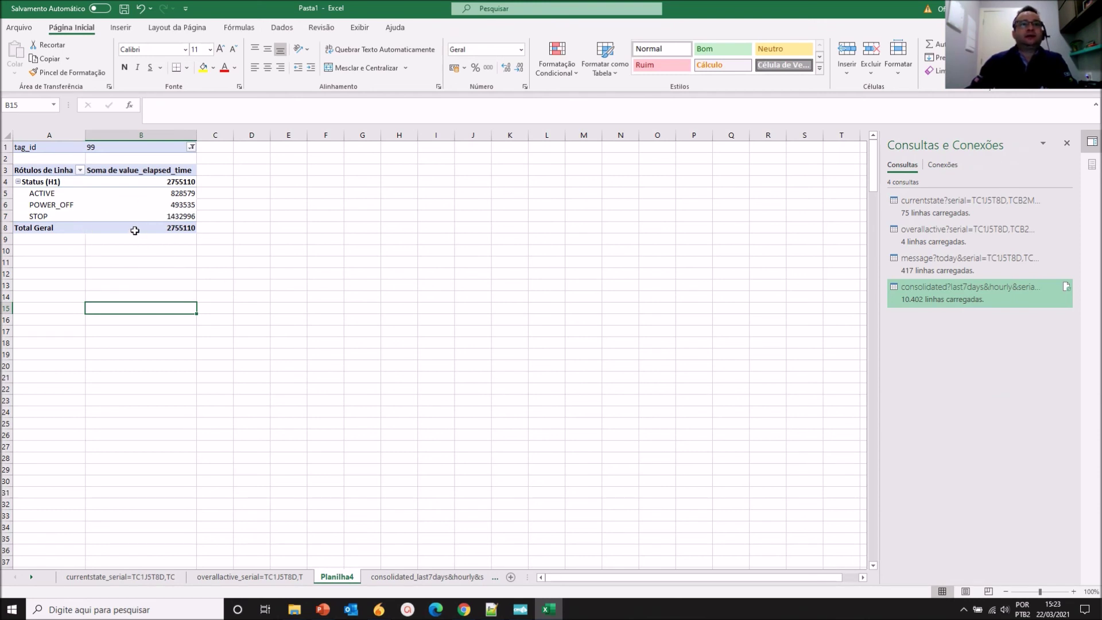
left_click(179, 216)
left_click(185, 204)
left_click(188, 193)
- Insert a pie pivot chart from the ACTIVE, POWER_OFF and STOP rows and their elapsed-time sums
left_click_drag(27, 194, 32, 217)
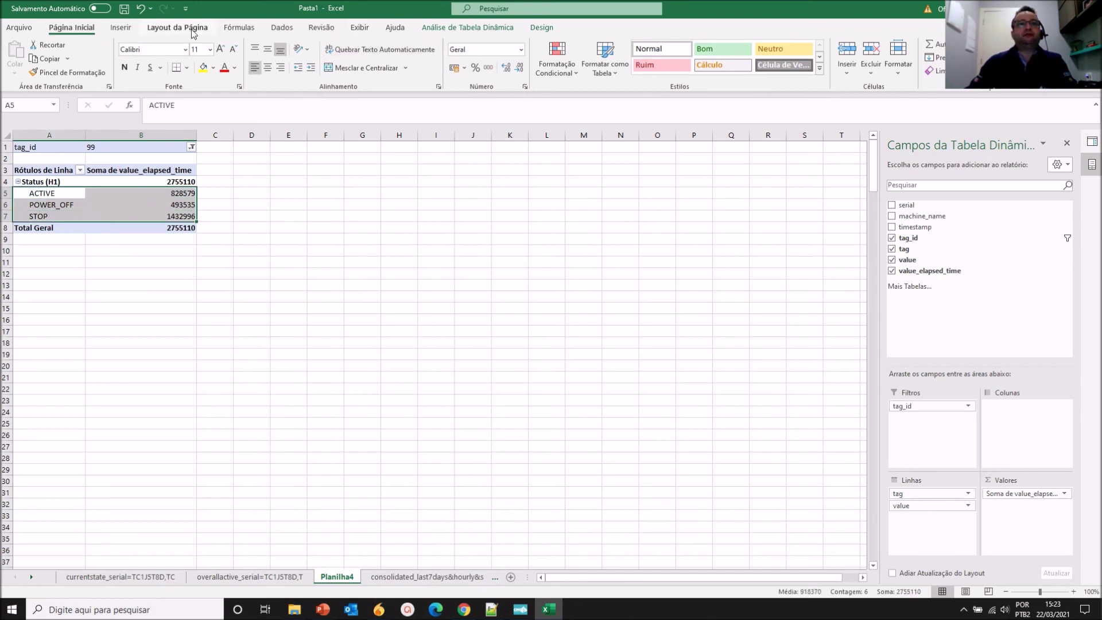
left_click(121, 28)
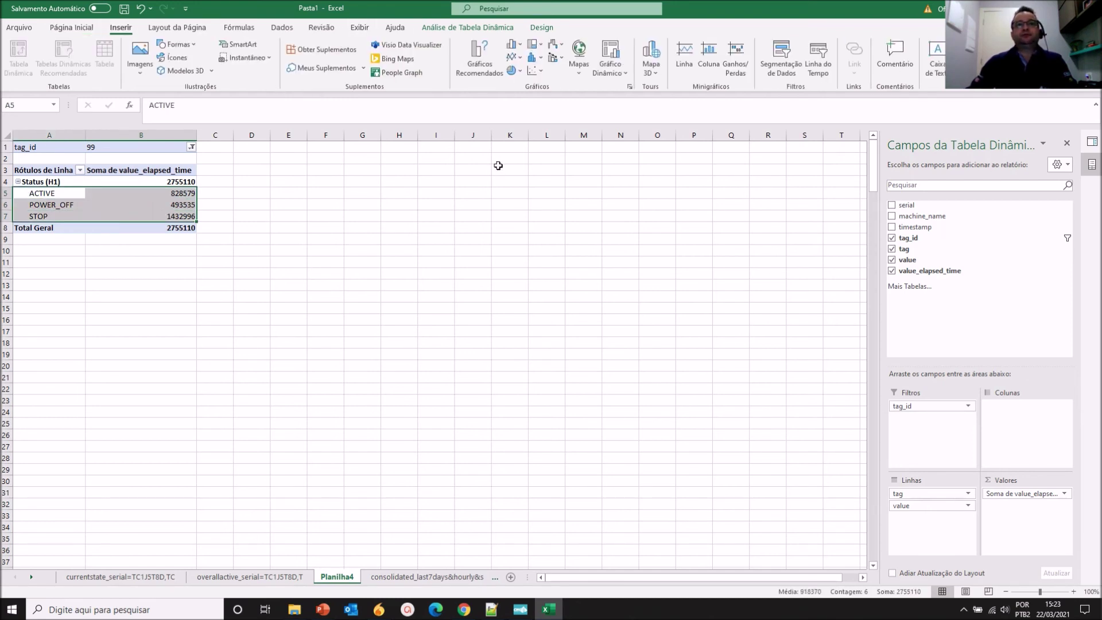
left_click(480, 57)
left_click(408, 227)
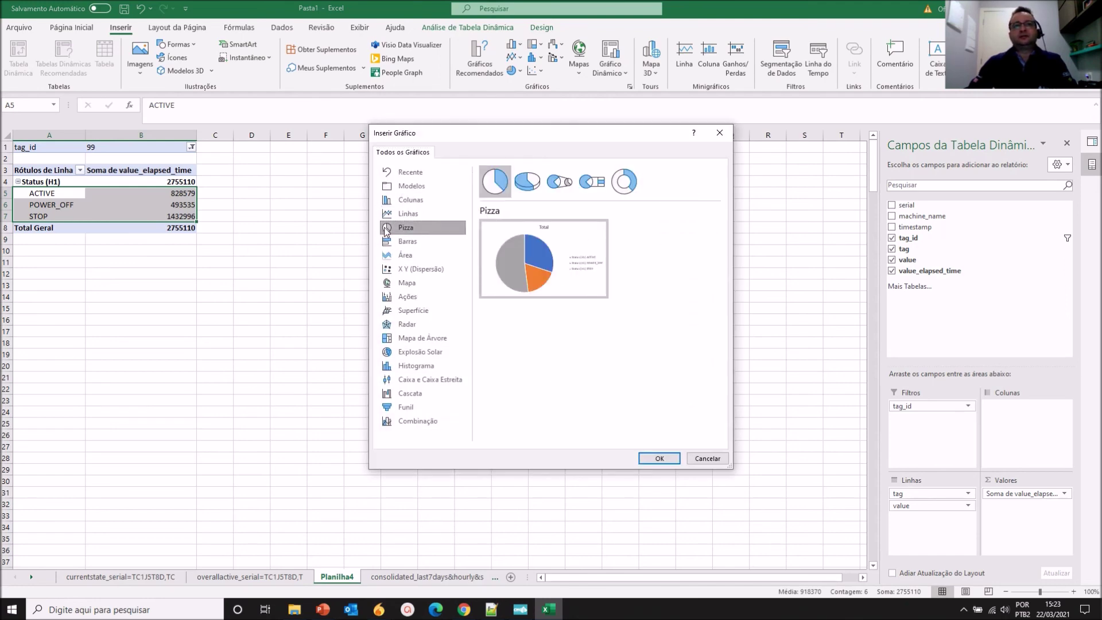
left_click(663, 460)
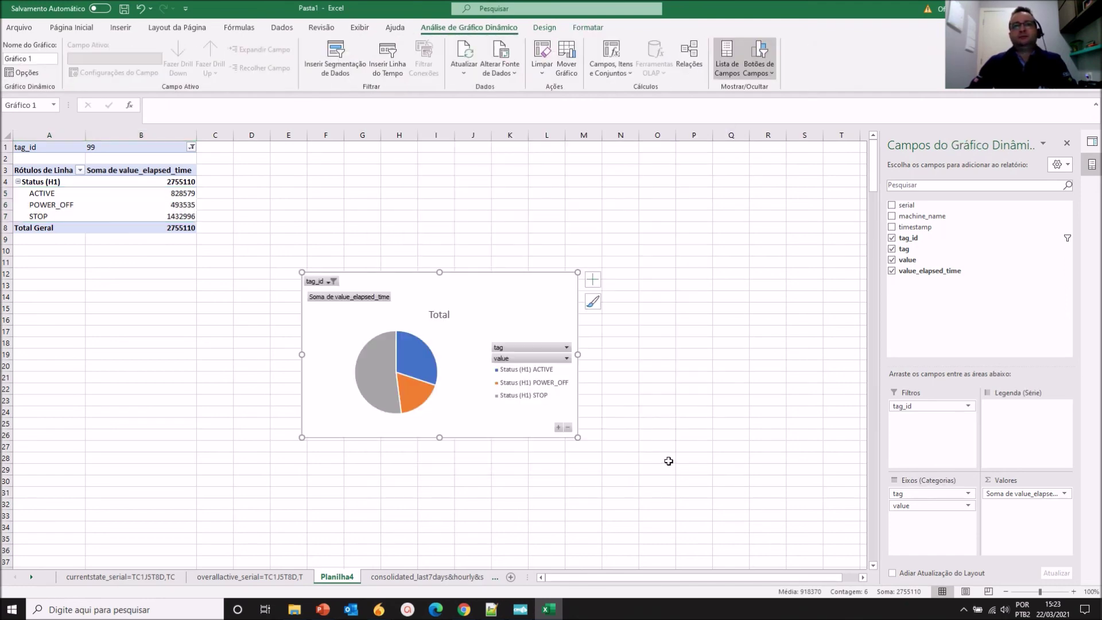
- Enlarge the pie chart to cover about E6 to R32 and inspect the ACTIVE slice's value
left_click_drag(582, 441, 767, 511)
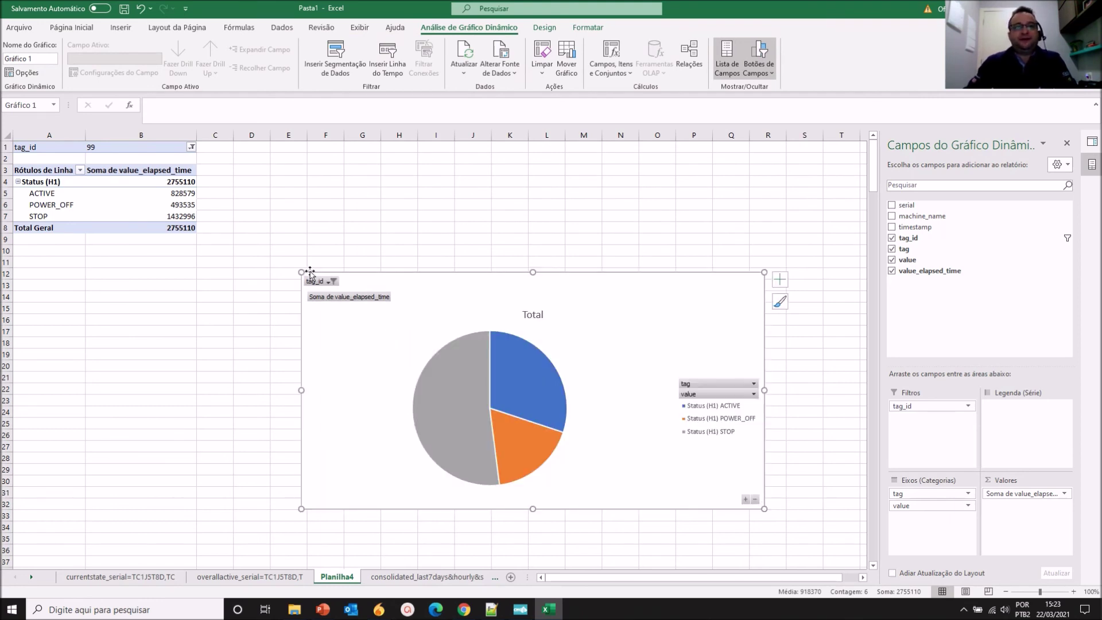
left_click_drag(301, 272, 268, 206)
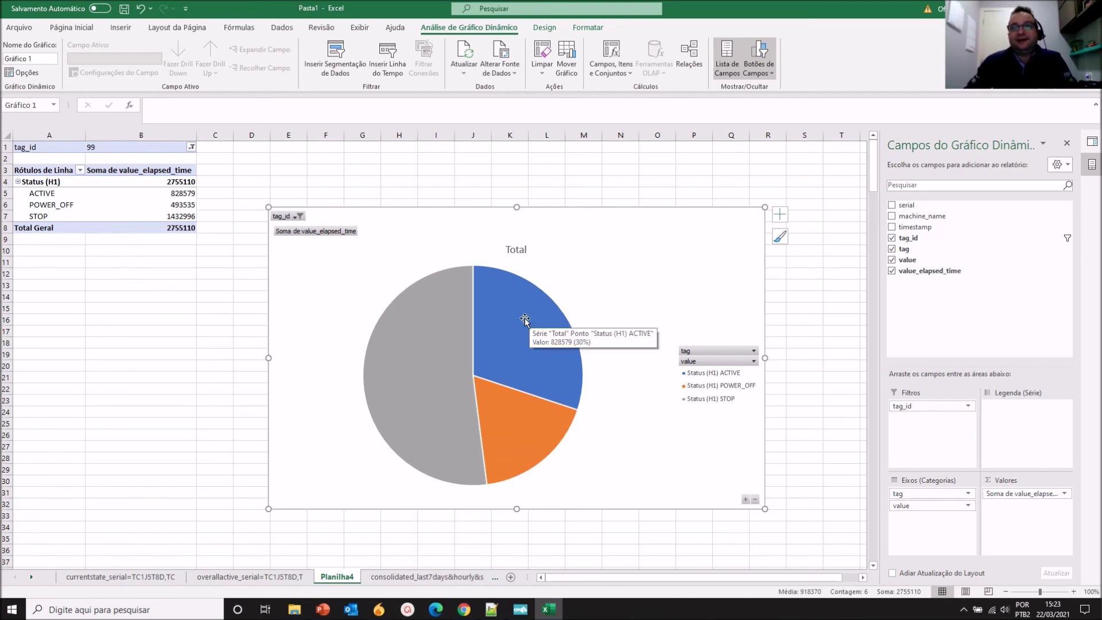
mouse_move(535, 333)
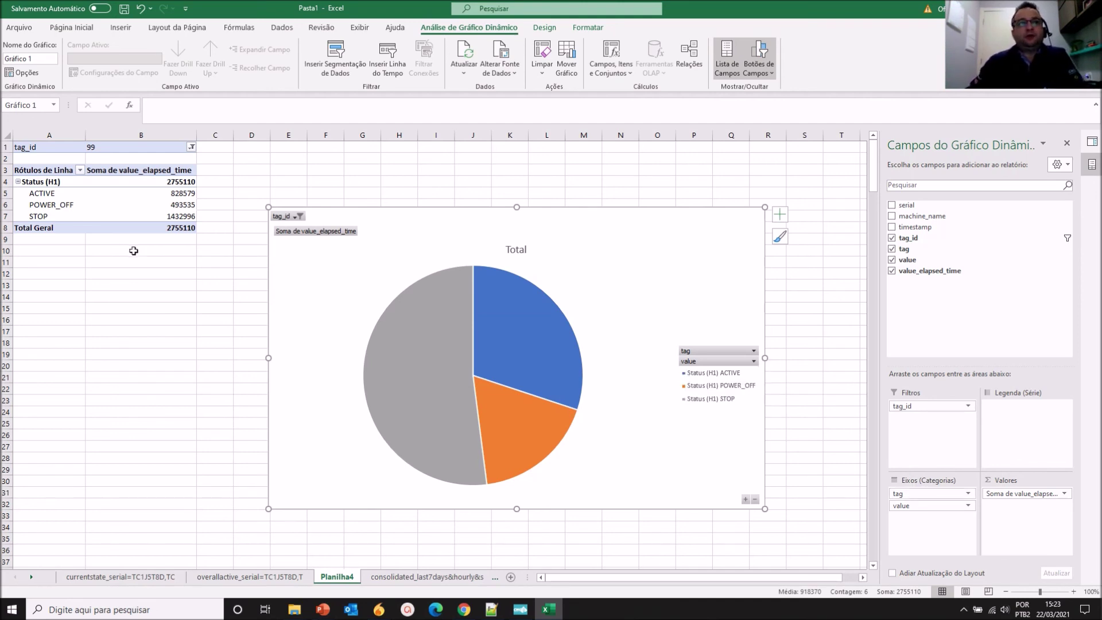
- Add machine_name as the outermost row field of the pivot table, above tag and value
left_click(133, 206)
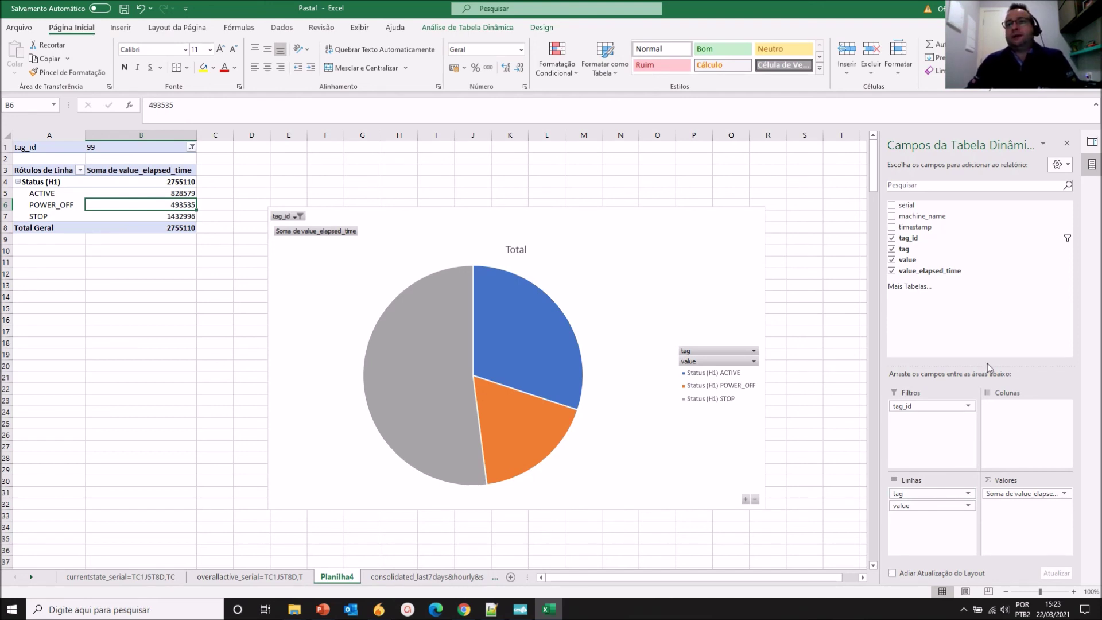
left_click_drag(954, 221, 931, 495)
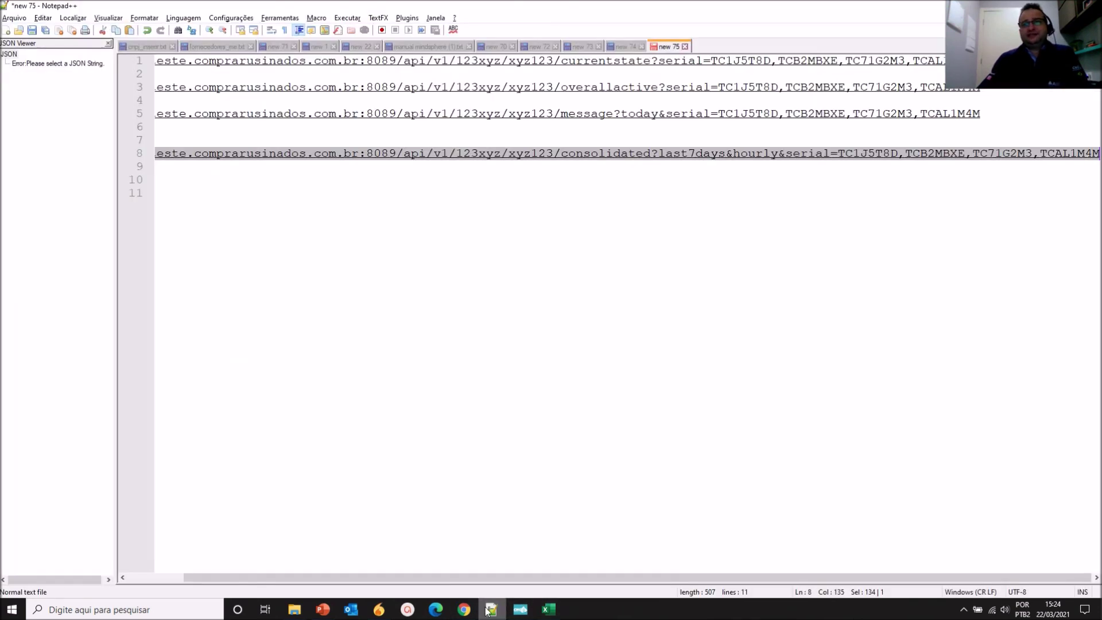
- Switch to Notepad++ to review the list of API request URLs, and return to the Excel workbook
left_click(491, 609)
left_click(536, 456)
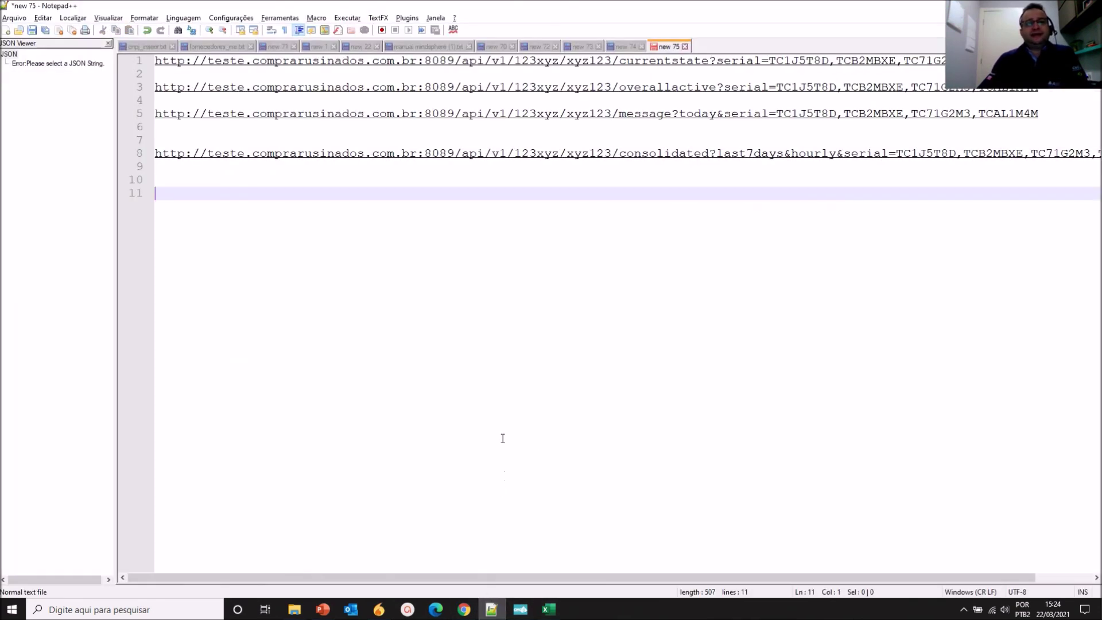
left_click(548, 609)
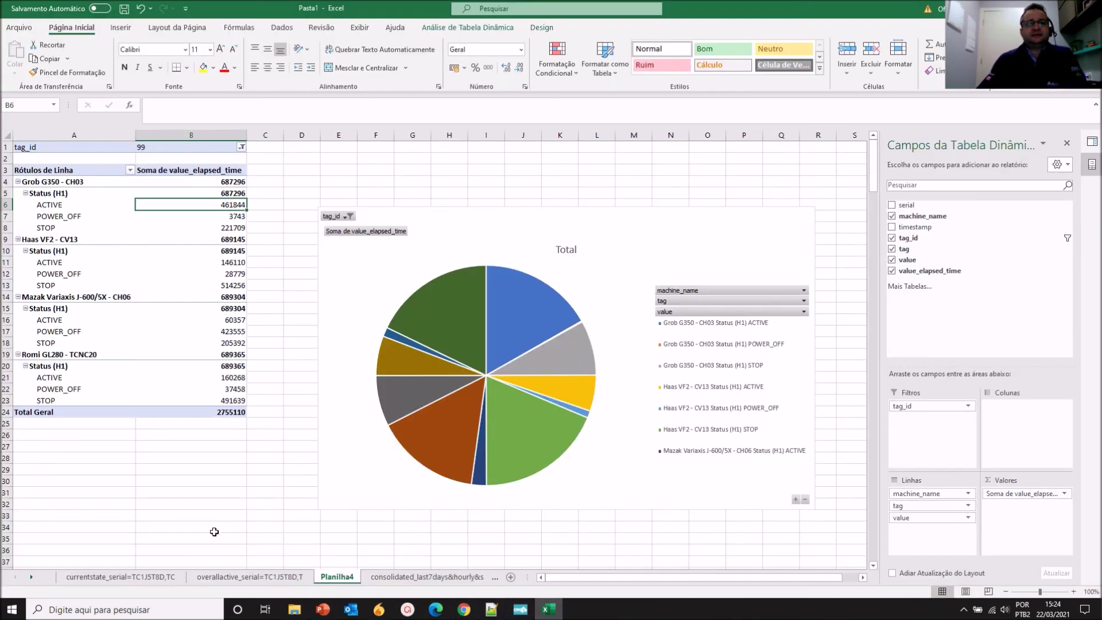
- On the overallactive sheet, move the today pie chart so its upper-left corner sits at about cell C10
left_click(115, 573)
left_click(27, 577)
left_click(149, 576)
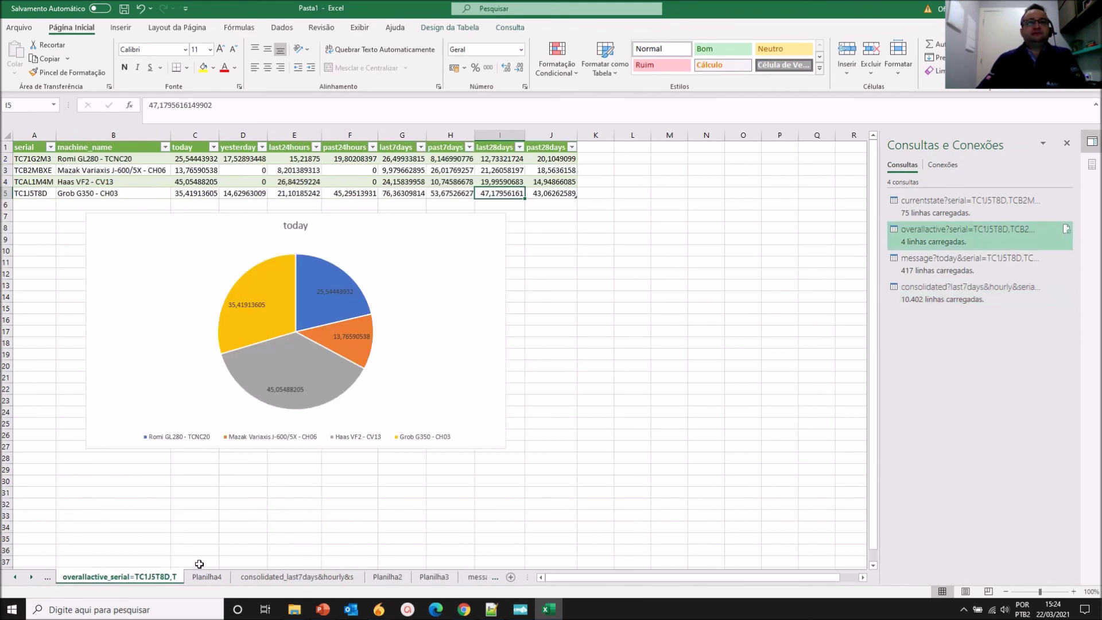
left_click_drag(393, 347, 505, 378)
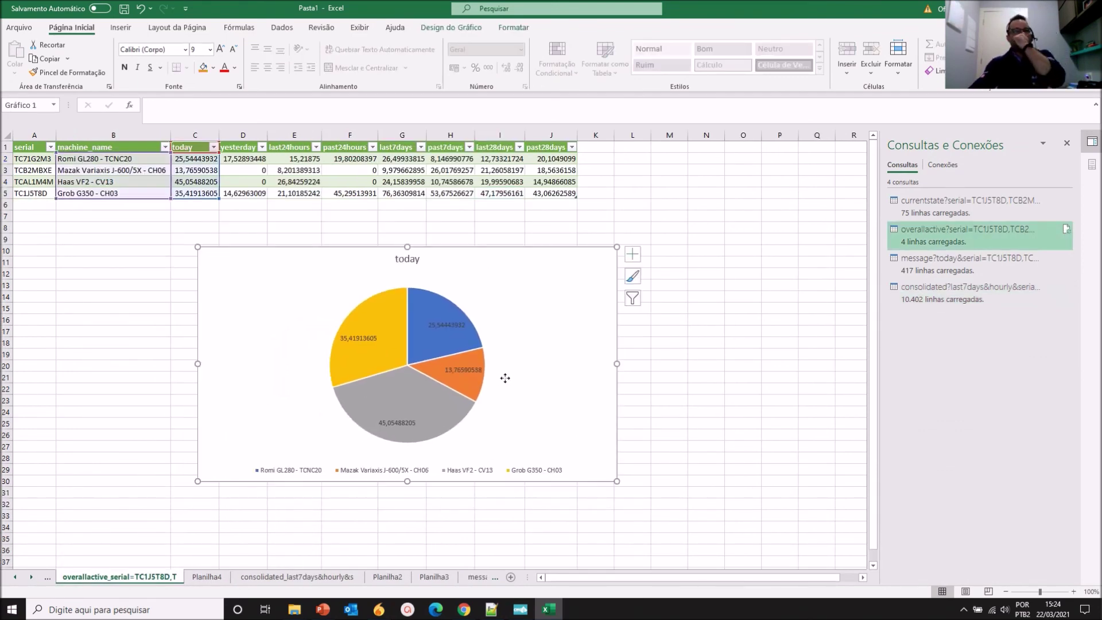